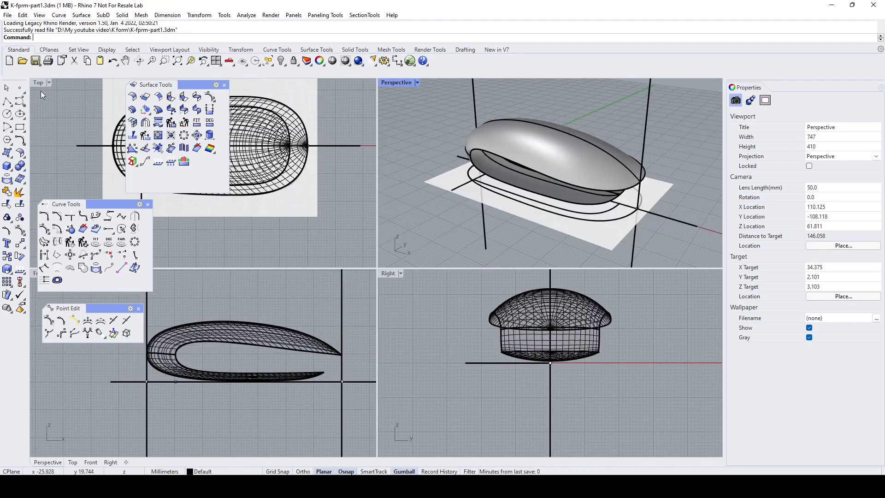
- Draw a straight vertical line across the middle of the shell in the Top view, extending past both sides
left_click(38, 88)
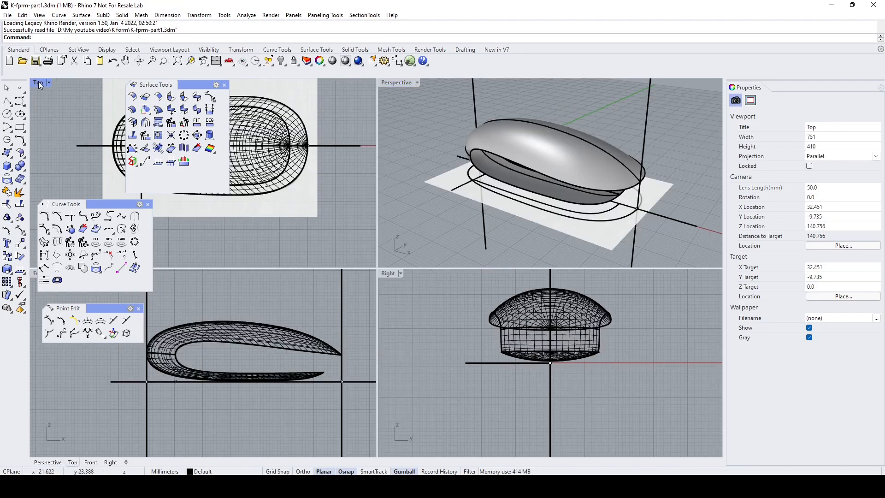
double_click(39, 85)
right_click_drag(428, 243, 434, 290)
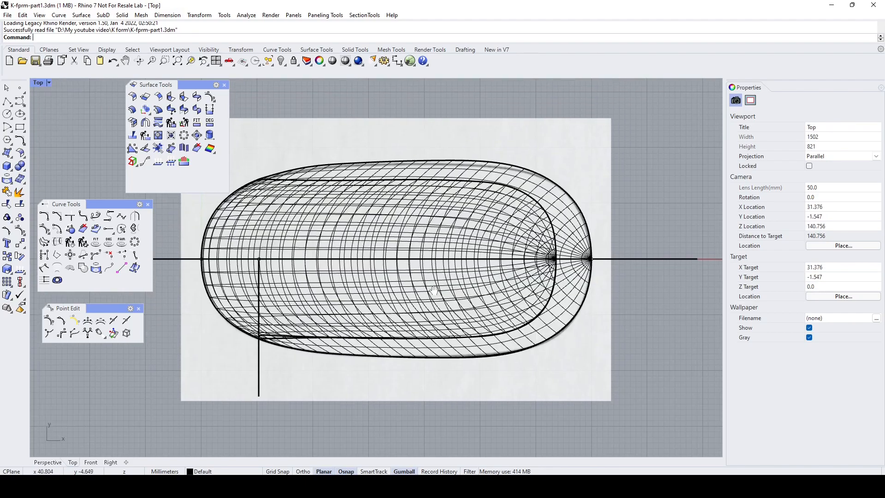
left_click(477, 171)
left_click(543, 197)
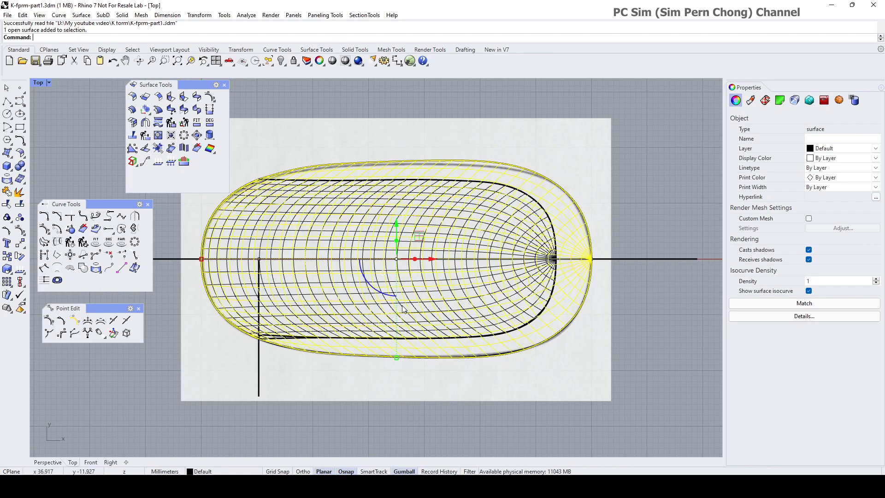
left_click(7, 101)
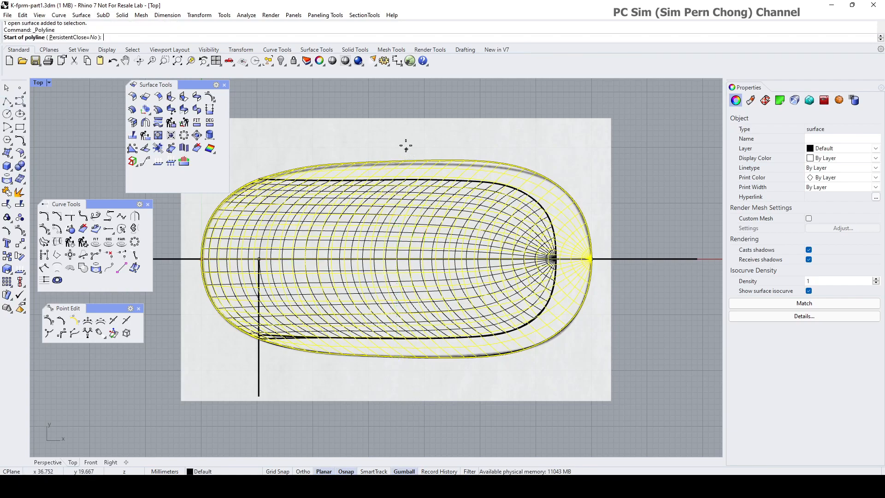
left_click(406, 126)
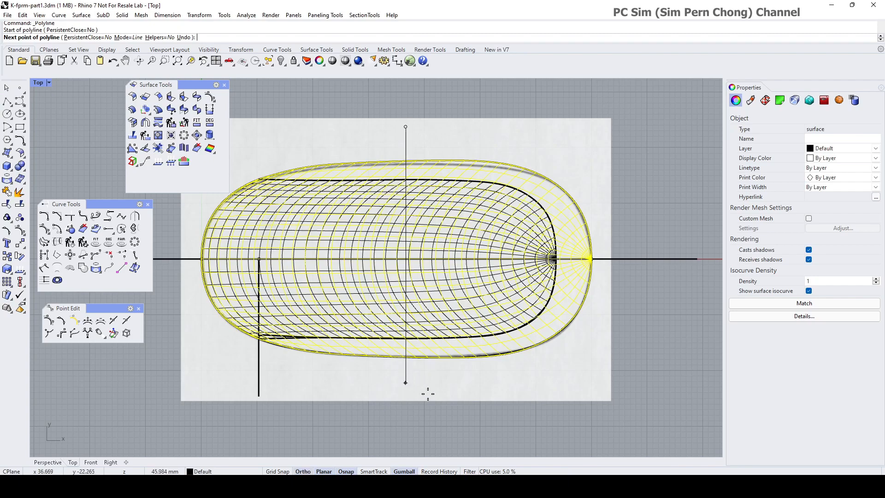
left_click(434, 427, "shift")
key("Return")
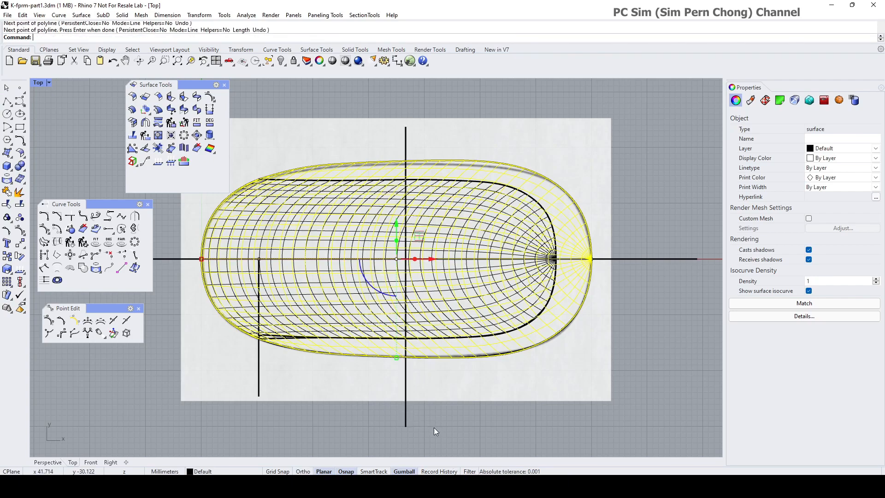
key("Escape")
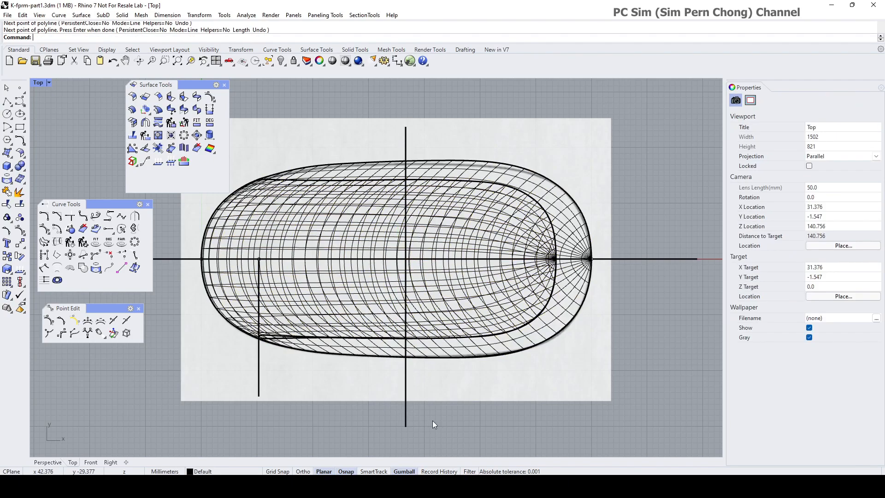
- Project the vertical line onto the upper outer surface along the construction plane's Z direction and show the result in the Perspective view
left_click(7, 191)
left_click(406, 127)
right_click(407, 129)
left_click(438, 167)
left_click(439, 167)
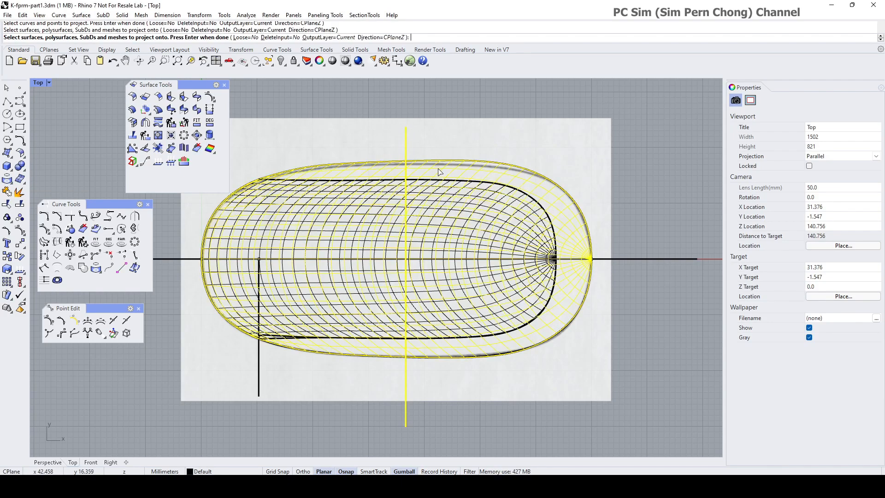
right_click(438, 168)
double_click(43, 83)
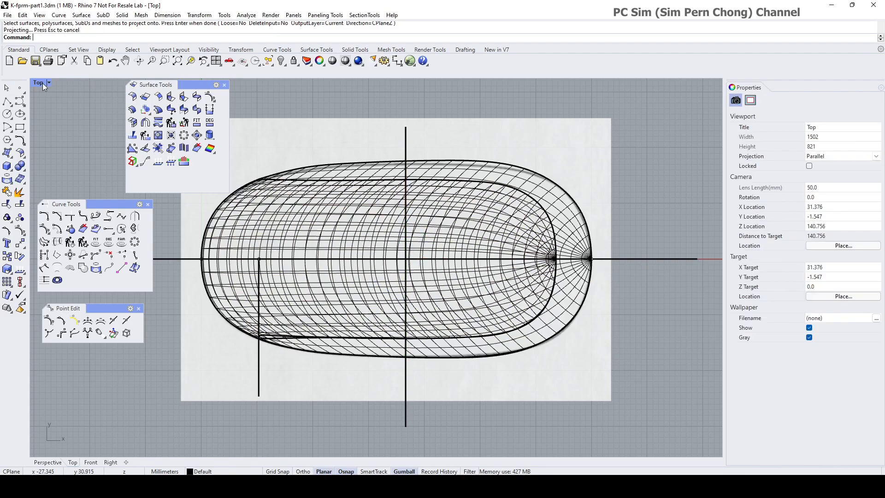
double_click(400, 86)
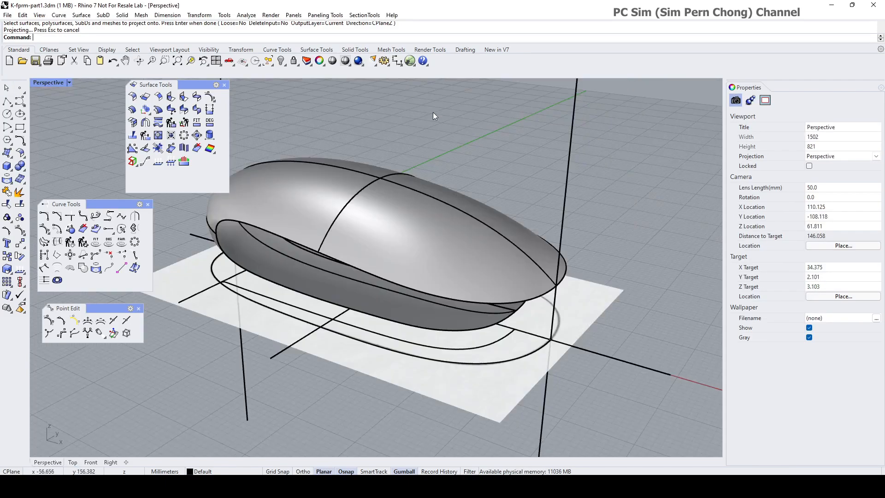
- Delete the upper outer surface and the far-side half of its rim curve
left_click(460, 245)
key("Delete")
right_click_drag(450, 257, 545, 248)
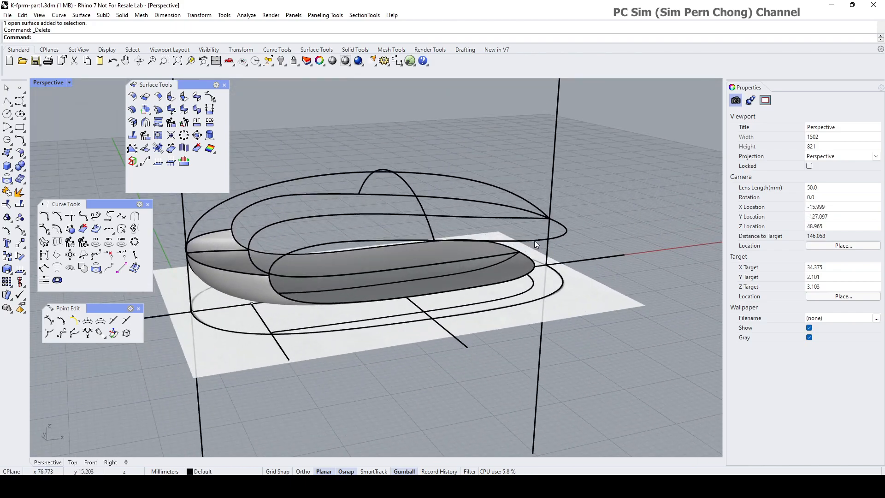
left_click(534, 241)
double_click(37, 85)
right_click_drag(479, 198, 511, 206)
key("Delete")
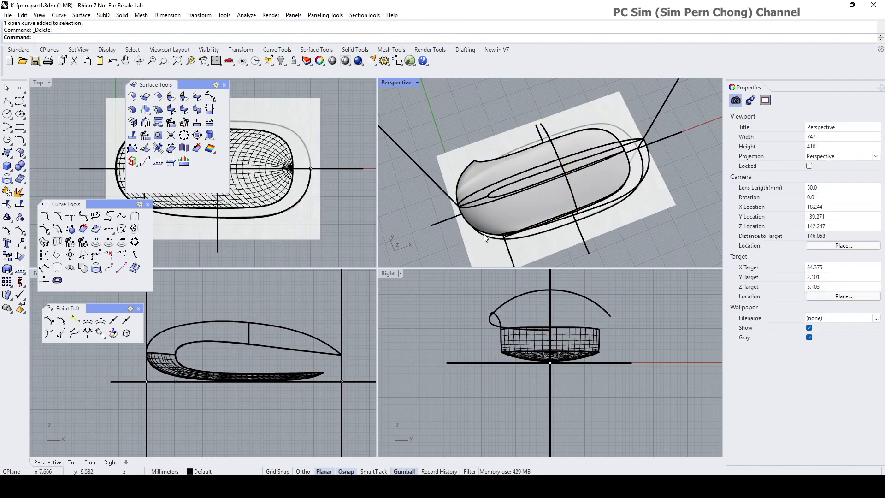
- Hide the flat outer outline curve lying on the reference image
right_click_drag(592, 232, 616, 192)
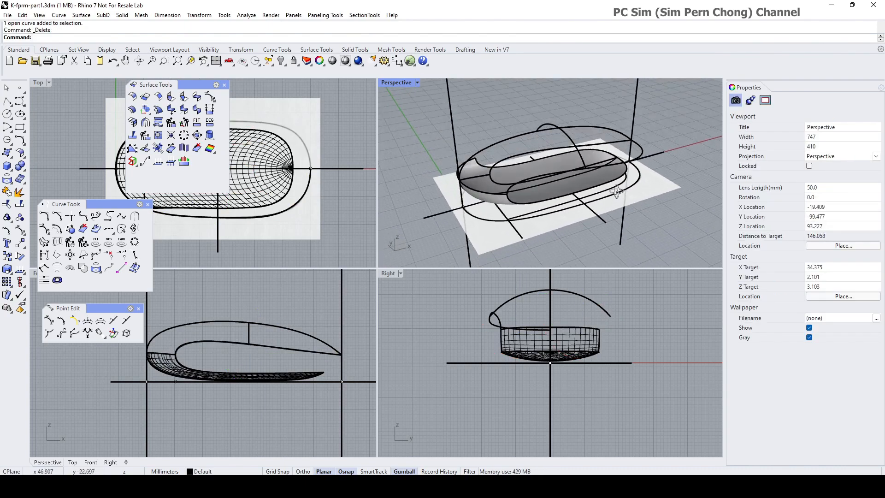
scroll(617, 191, "up", 4)
left_click(613, 198)
left_click(610, 197)
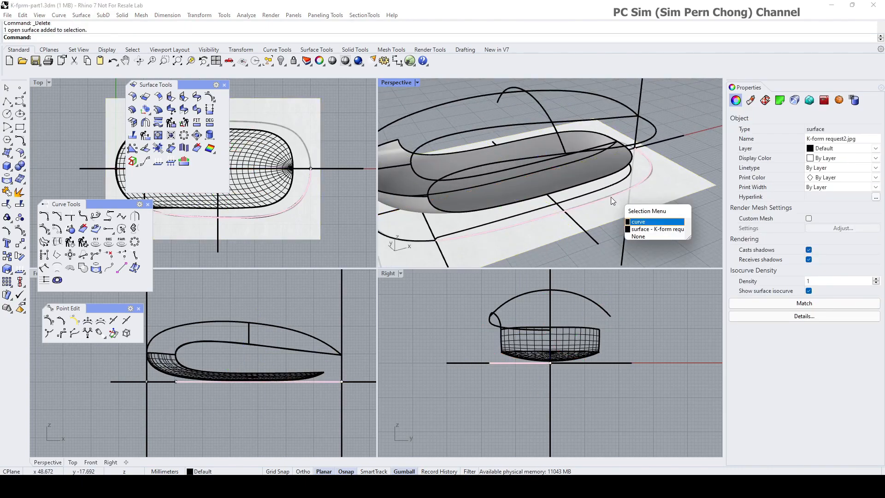
left_click(640, 222)
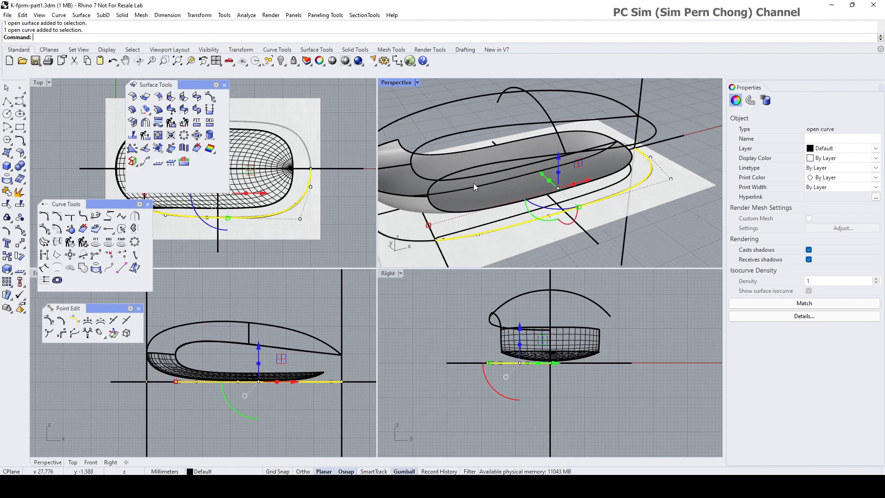
left_click(280, 62)
- In the Top view, move the remaining rim curve's long-side and corner control points inward to follow the reference outline
double_click(39, 86)
scroll(484, 350, "up", 4)
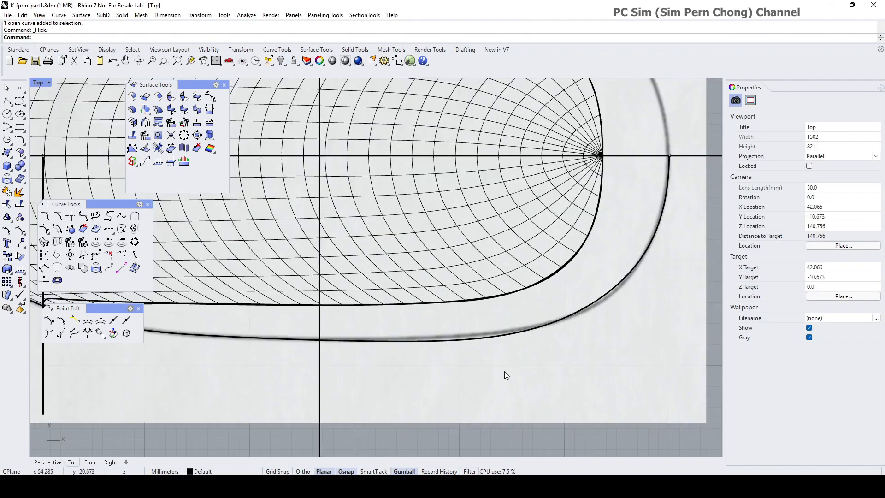
left_click(463, 340)
left_click(491, 364)
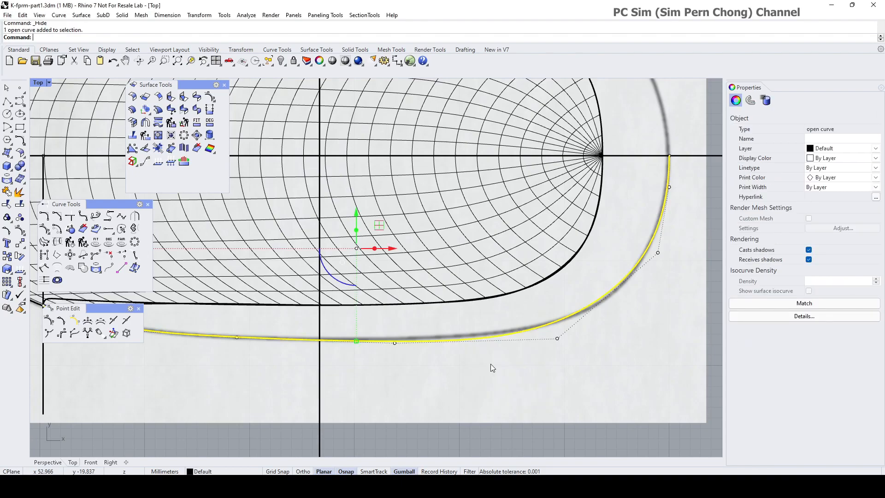
left_click(395, 343)
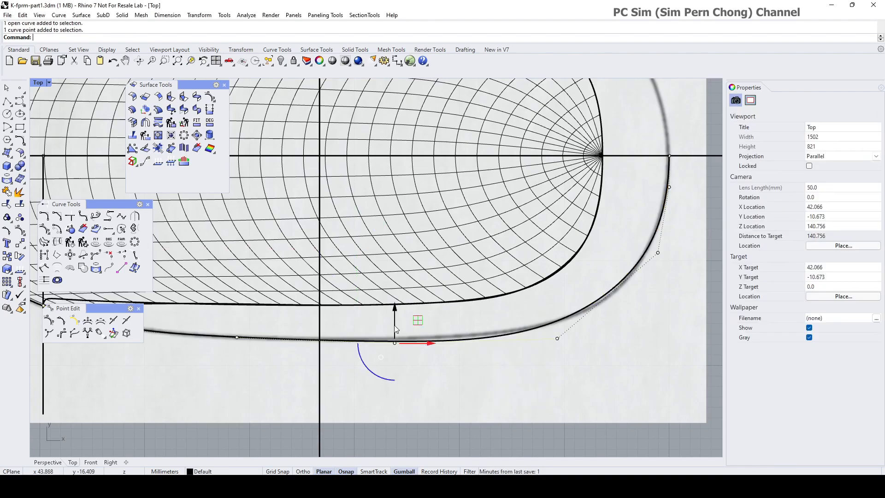
left_click_drag(395, 311, 395, 303)
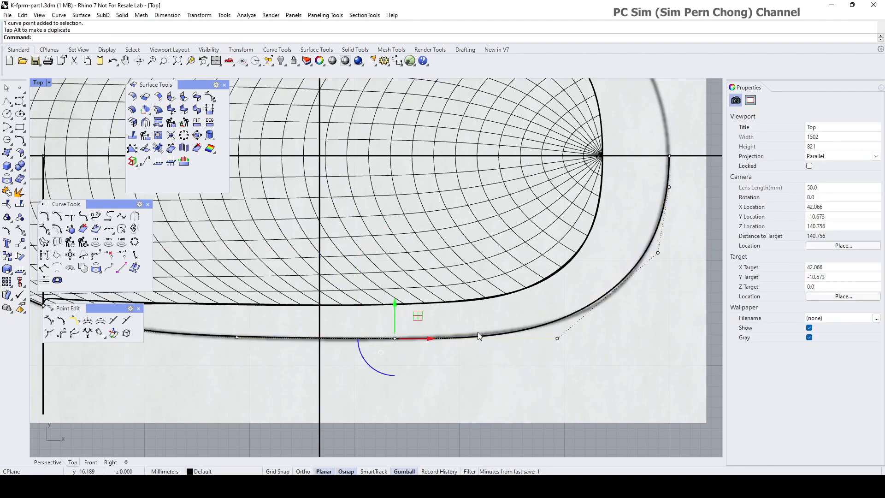
left_click(558, 338)
left_click(572, 360)
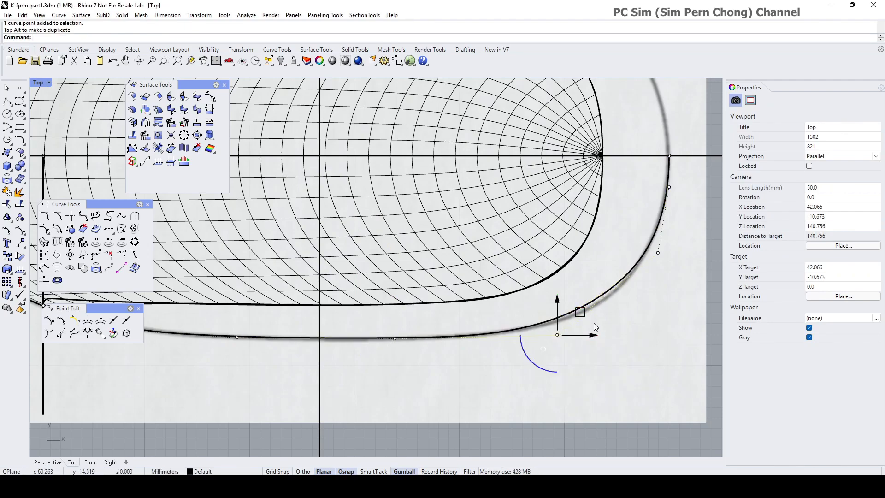
- Fine-tune the two control points around the rim curve's rounded end to match the reference image's outline
scroll(576, 314, "down", 3)
left_click(584, 320)
left_click(600, 352)
left_click_drag(590, 300, 591, 305)
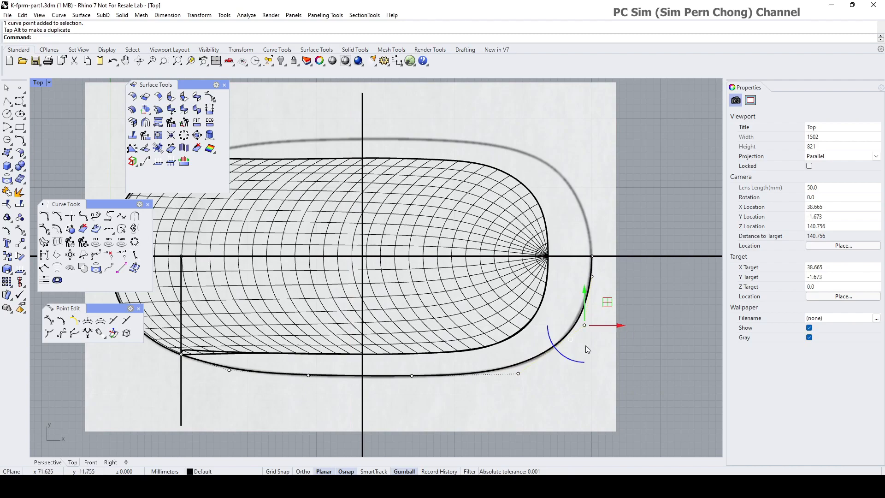
left_click(519, 375)
left_click(548, 402)
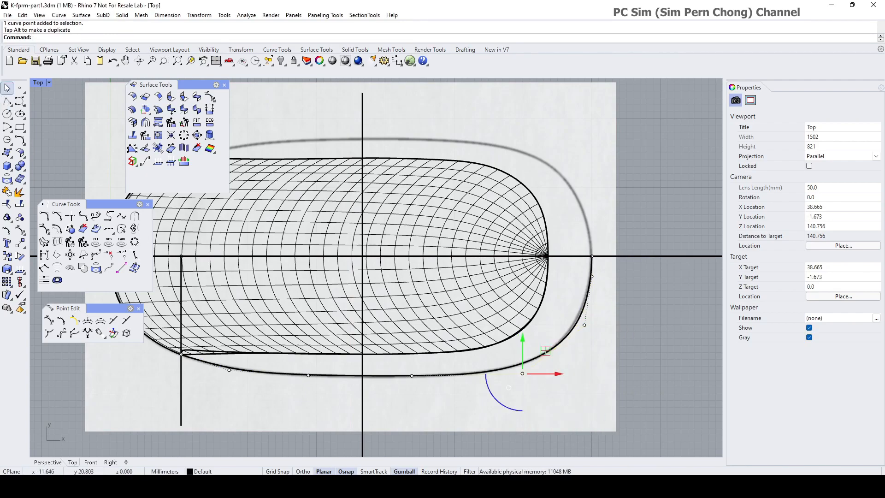
- Mirror the adjusted rim curve across the model's centre line, starting the mirror plane at the curve's tip
double_click(34, 83)
right_click_drag(604, 196, 581, 195)
right_click_drag(524, 154, 549, 159)
left_click(544, 227)
double_click(397, 82)
right_click_drag(402, 175, 532, 354)
left_click(23, 247)
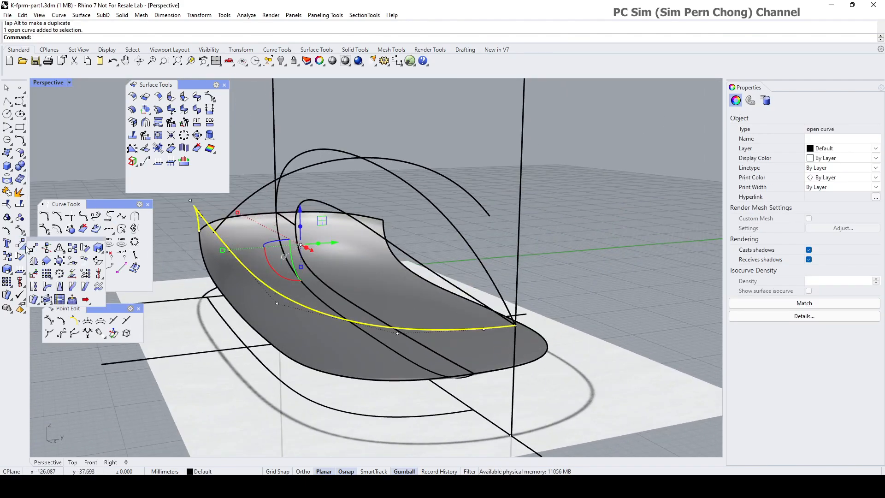
left_click(33, 255)
right_click_drag(511, 315, 552, 342)
right_click_drag(597, 448, 545, 319, "shift")
left_click(545, 226)
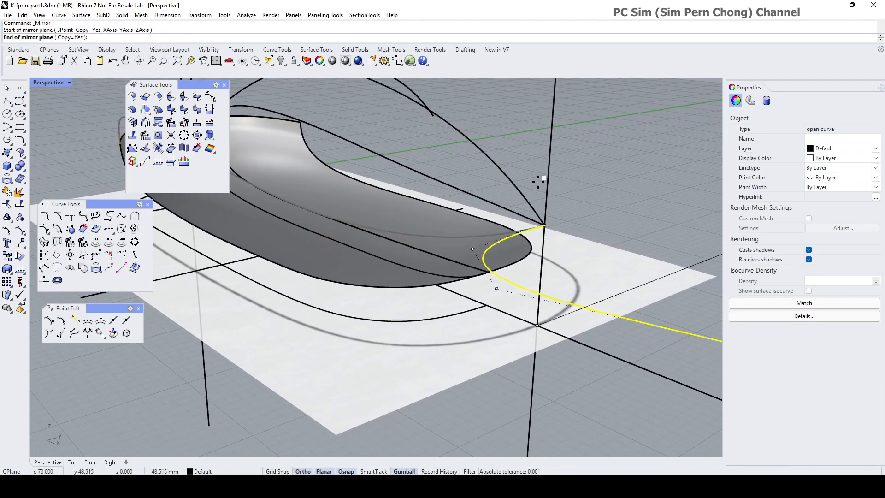
left_click(571, 192)
left_click(470, 184)
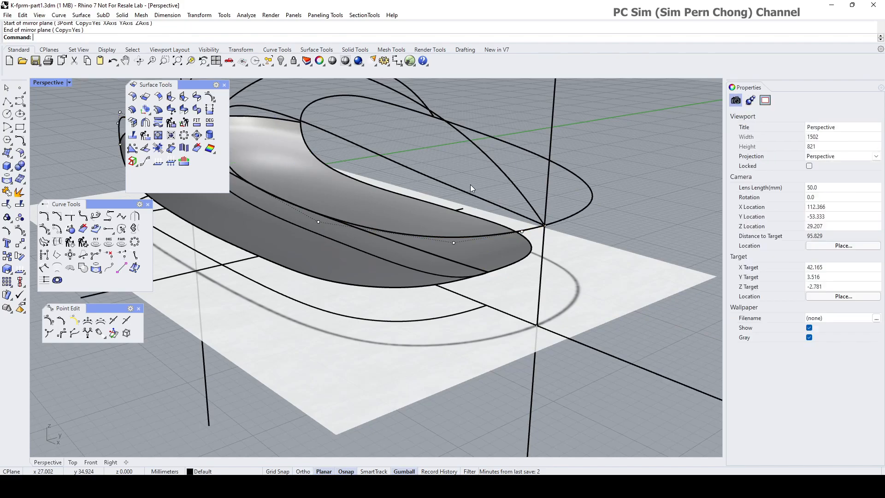
- Match the two rim curves at the tip with Tangency continuity, Position preserved at the other end and Average curves enabled
scroll(470, 185, "down", 2)
right_click_drag(470, 184, 502, 306)
scroll(501, 305, "up", 4)
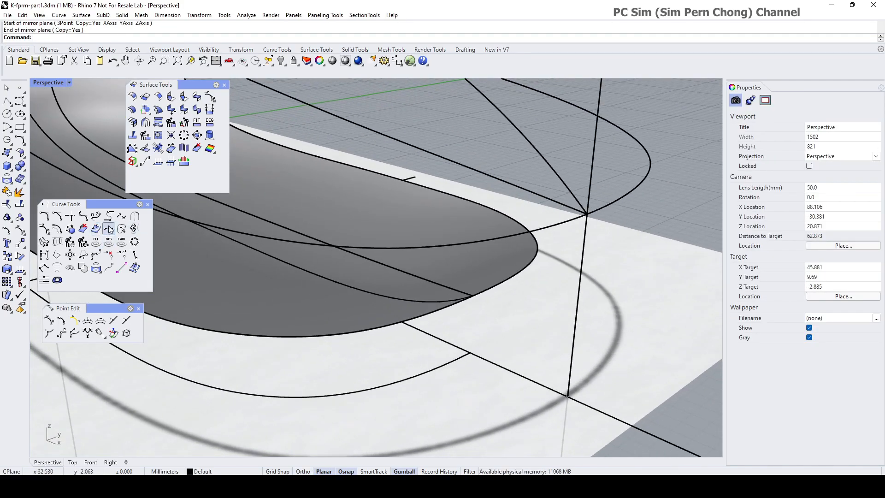
left_click(122, 216)
left_click(563, 225)
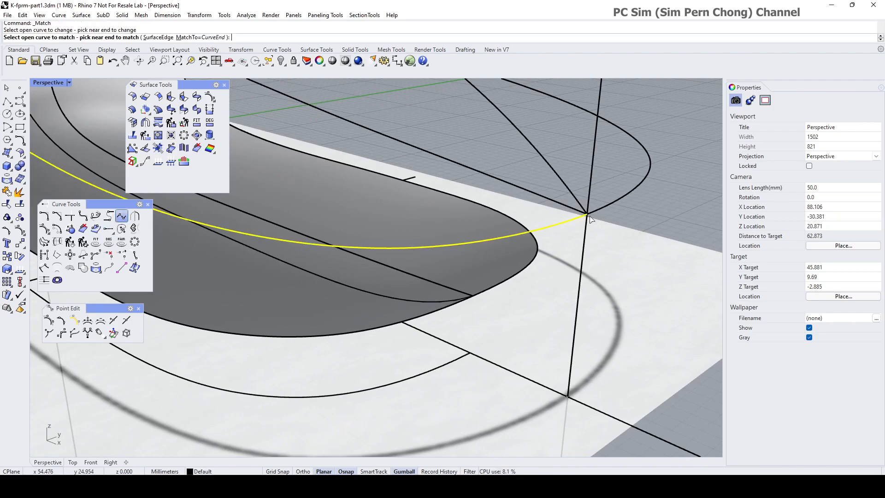
left_click(604, 209)
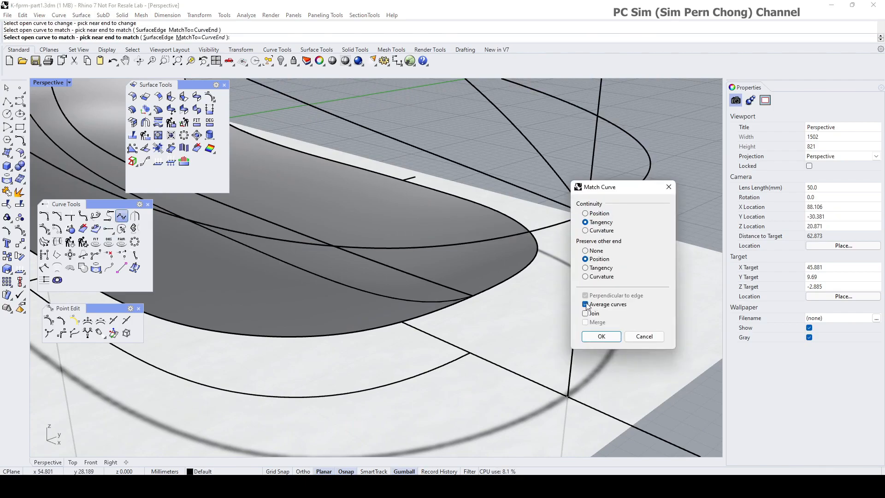
left_click(599, 336)
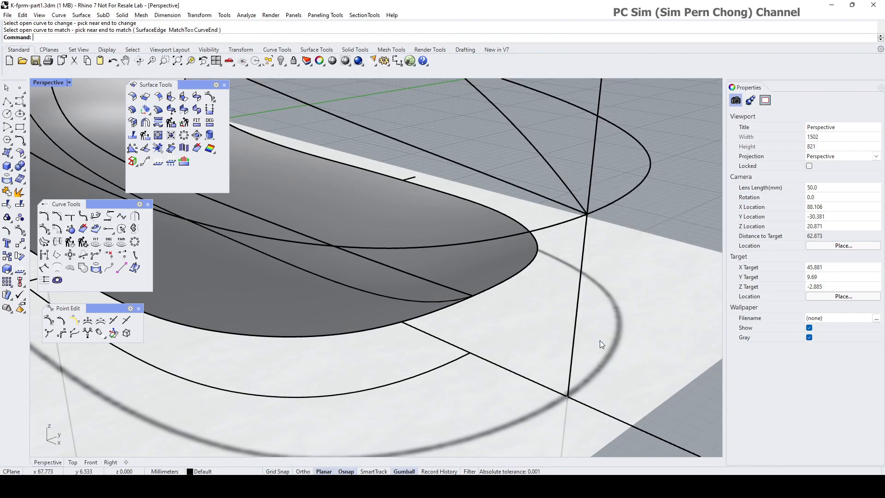
- Rebuild the projected cross curve non-uniformly with a 0.01 tolerance and a maximum of 9 points, and show its control points
scroll(497, 276, "down", 8)
right_click_drag(395, 244, 335, 204)
left_click(365, 203)
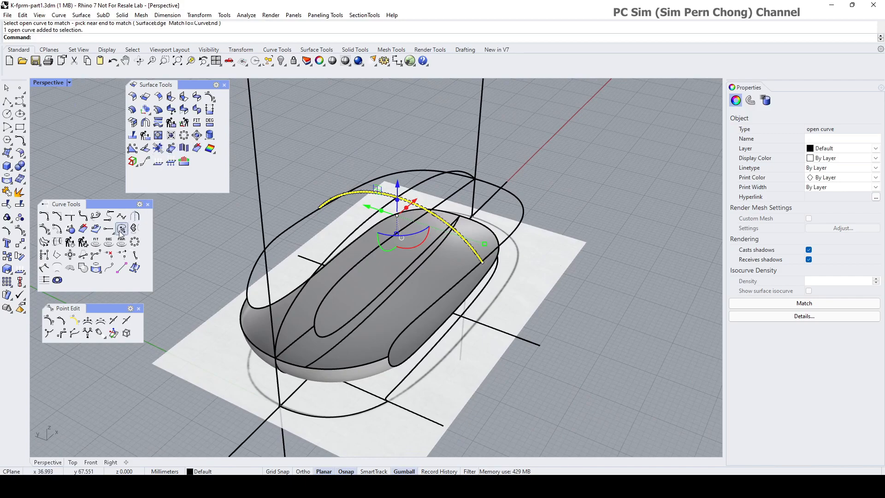
left_click(83, 242)
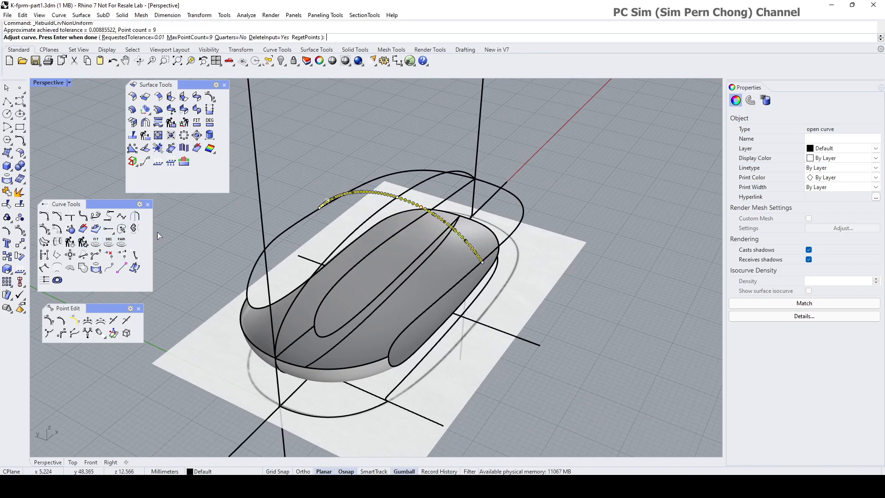
right_click(319, 155)
key("F10")
- Enable the Perp object snap, move the cross curve's near endpoint onto the rim curve, and turn off Project
scroll(500, 267, "up", 3)
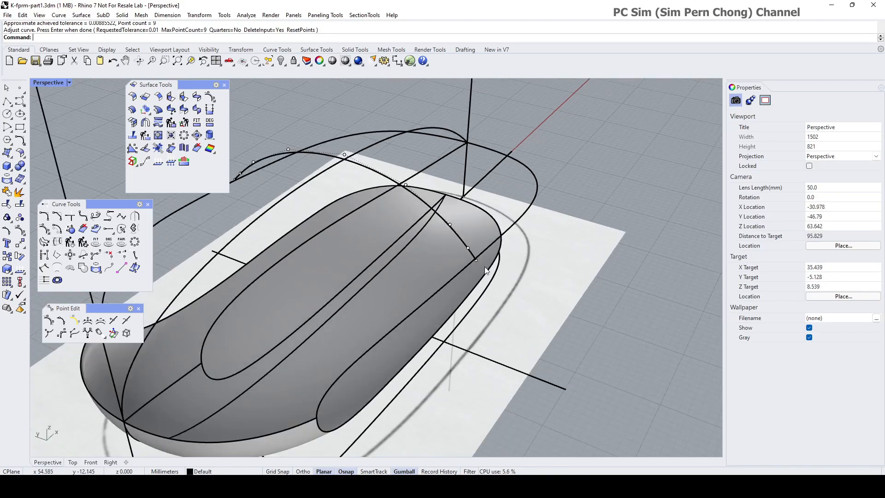
scroll(483, 258, "up", 4)
left_click(468, 262)
right_click_drag(480, 272, 455, 283)
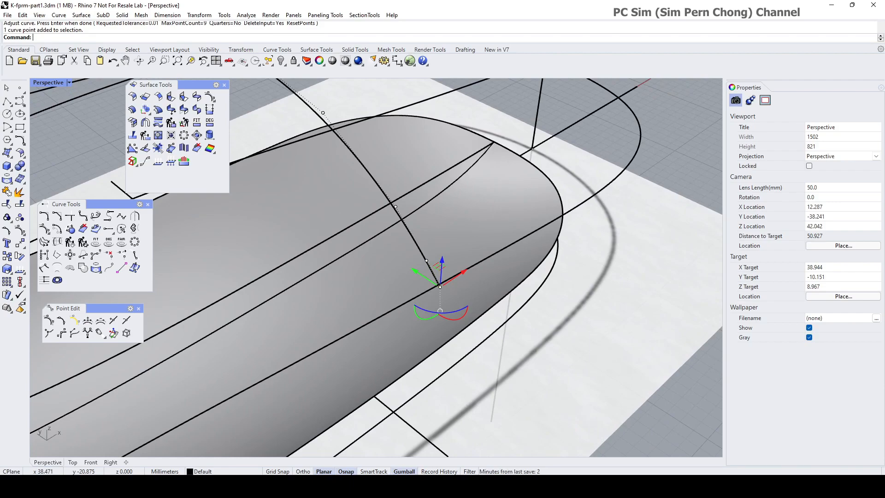
left_click(346, 471)
left_click(605, 409)
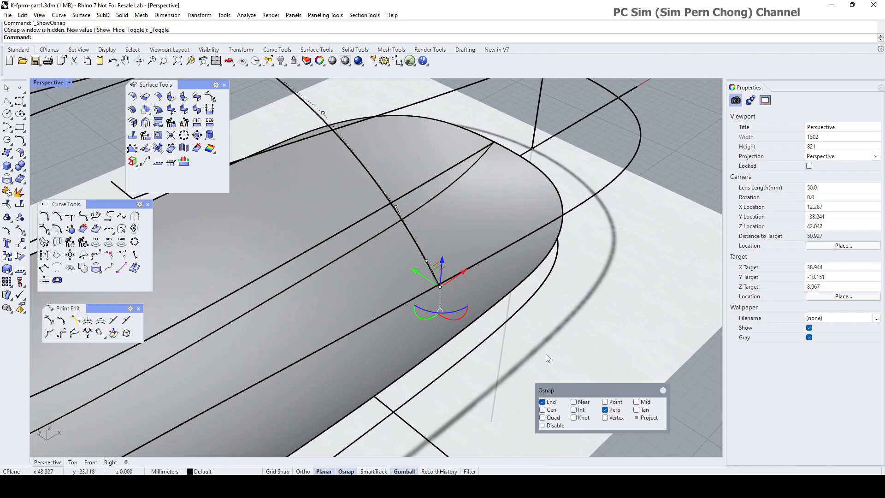
scroll(434, 280, "up", 4)
left_click_drag(441, 301, 436, 291)
left_click(638, 419)
- Snap the cross curve's opposite endpoint onto the mirrored rim curve and turn off the control points
right_click_drag(449, 285, 69, 233)
scroll(359, 296, "down", 2)
scroll(479, 233, "down", 8)
scroll(414, 248, "up", 10)
left_click(424, 250)
scroll(425, 249, "down", 12)
right_click_drag(425, 250, 434, 291)
right_click_drag(434, 290, 377, 271)
key("Escape")
scroll(377, 267, "down", 4)
right_click_drag(302, 291, 266, 263)
scroll(364, 295, "up", 2)
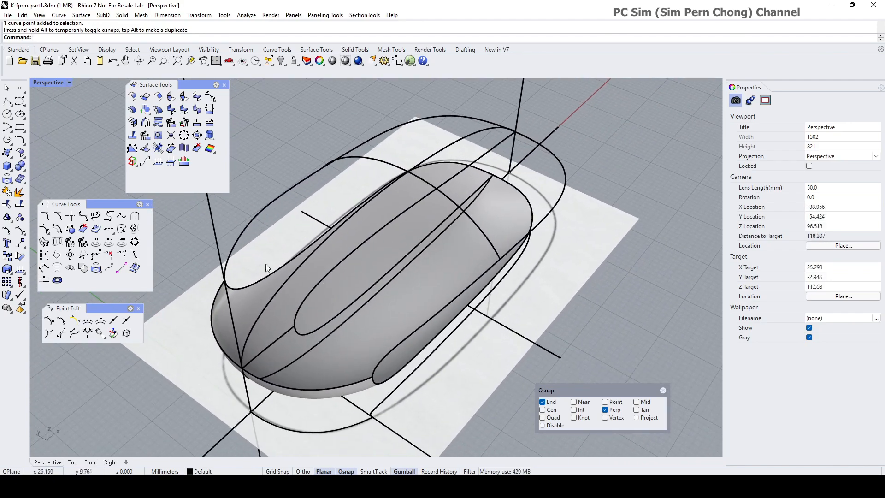
- Create a network surface over the K-form's top from the rim curves, the central profile and the cross-section curve
left_click(9, 155)
left_click(34, 157)
right_click_drag(295, 276, 391, 328)
left_click(396, 332)
left_click(275, 288)
left_click(233, 265)
left_click(329, 364)
left_click(355, 386)
left_click(459, 207)
right_click_drag(460, 207, 504, 223)
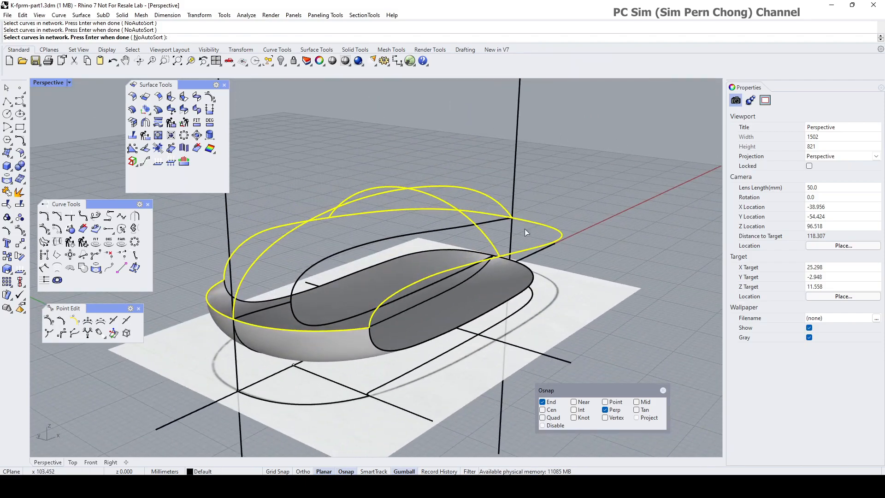
right_click(588, 232)
left_click(554, 360)
- Run Zebra analysis on the upper and lower surfaces with the stripe direction set to Vertical
right_click_drag(553, 360, 508, 251)
left_click(334, 281)
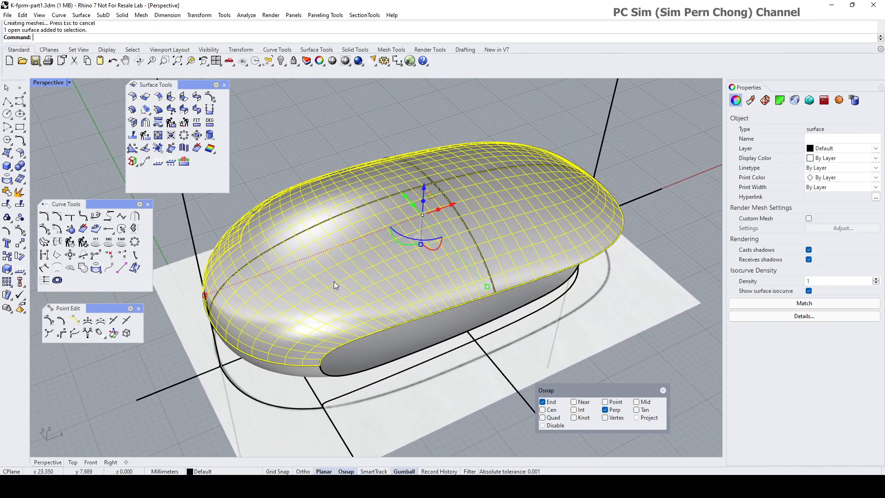
right_click_drag(334, 281, 328, 294)
left_click(320, 326, "shift")
right_click_drag(322, 325, 328, 369)
left_click_drag(186, 84, 136, 93)
left_click(248, 17)
mouse_move(299, 47)
left_click(347, 75)
right_click_drag(495, 334, 524, 291)
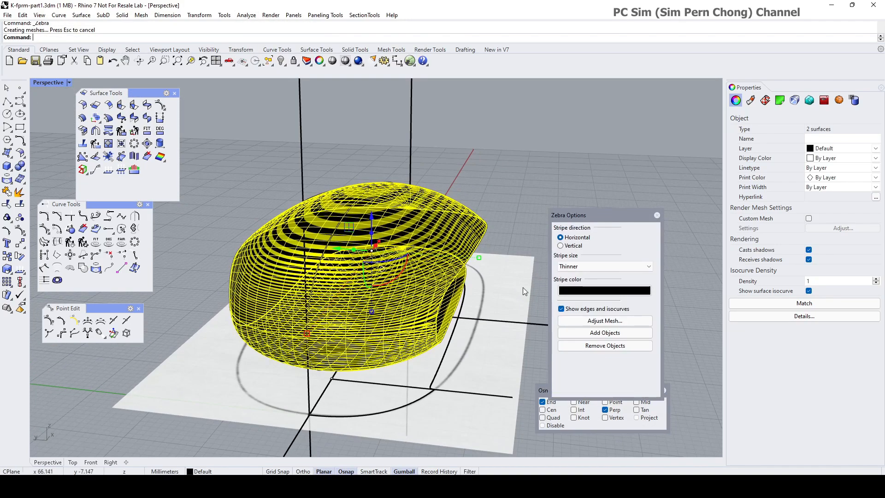
left_click(561, 246)
scroll(349, 304, "up", 10)
key("Escape")
- Examine the zebra stripes' flow across the seam between the surfaces and around both ends of the form
right_click_drag(348, 300, 327, 300)
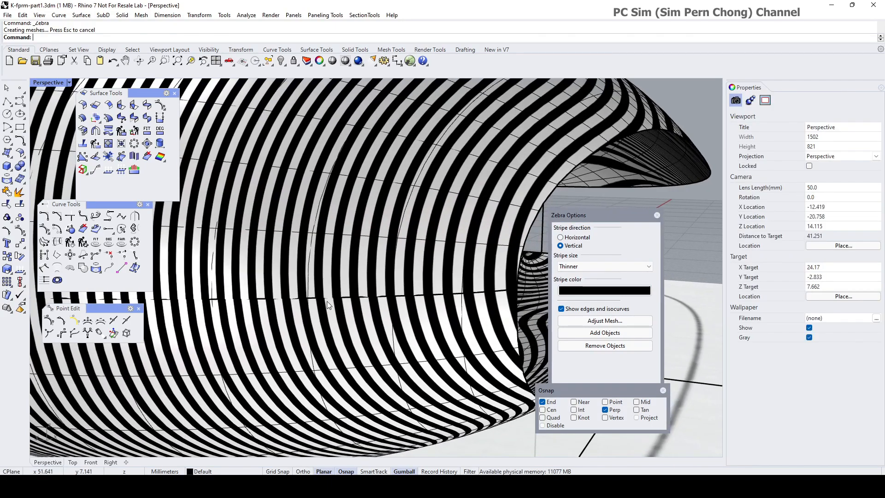
scroll(410, 305, "up", 4)
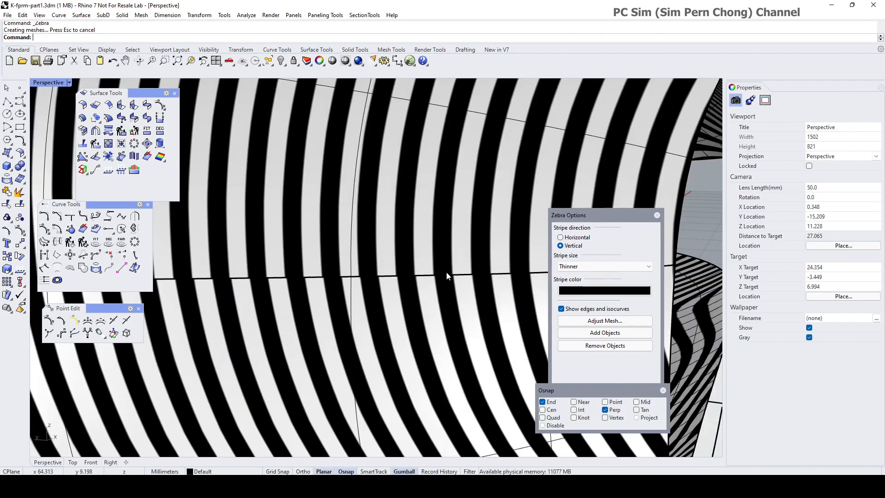
scroll(447, 277, "down", 8)
right_click_drag(274, 280, 106, 318)
right_click_drag(576, 360, 434, 233, "shift")
right_click_drag(372, 293, 391, 277)
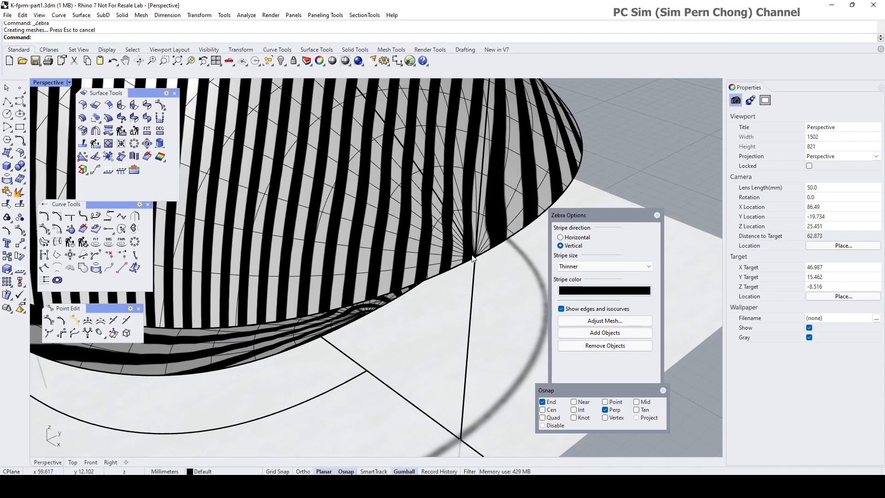
scroll(471, 258, "up", 2)
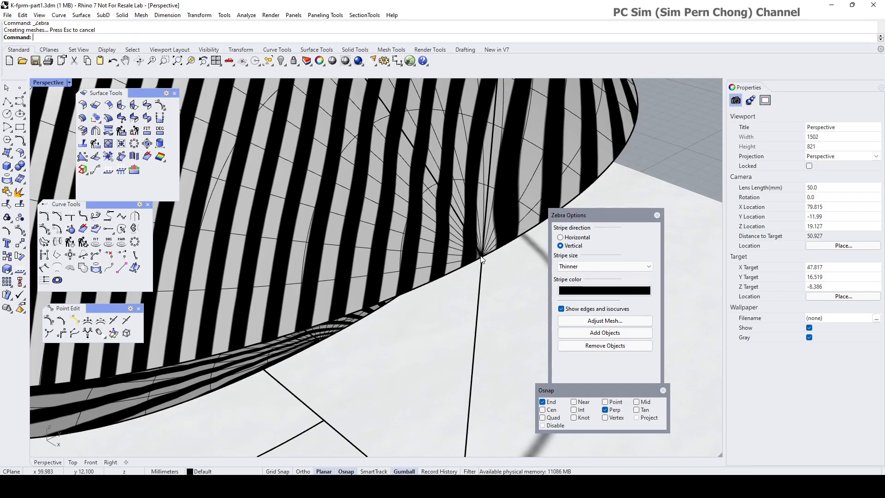
scroll(481, 258, "down", 12)
right_click_drag(493, 266, 438, 235)
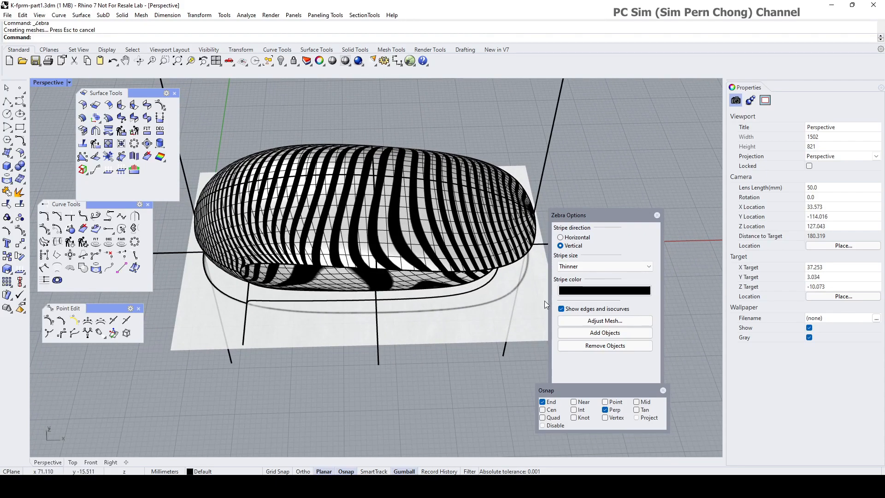
right_click_drag(533, 295, 489, 301)
scroll(470, 311, "up", 5)
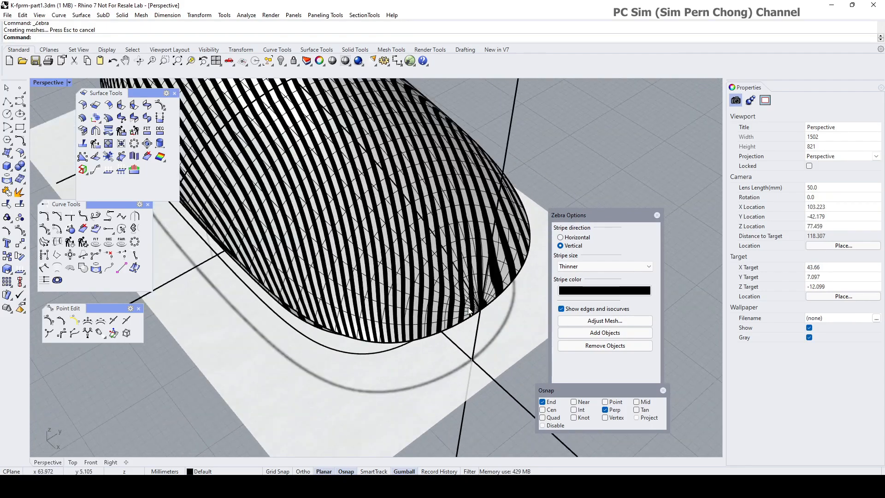
scroll(469, 311, "up", 6)
scroll(447, 313, "down", 11)
right_click_drag(446, 312, 497, 236)
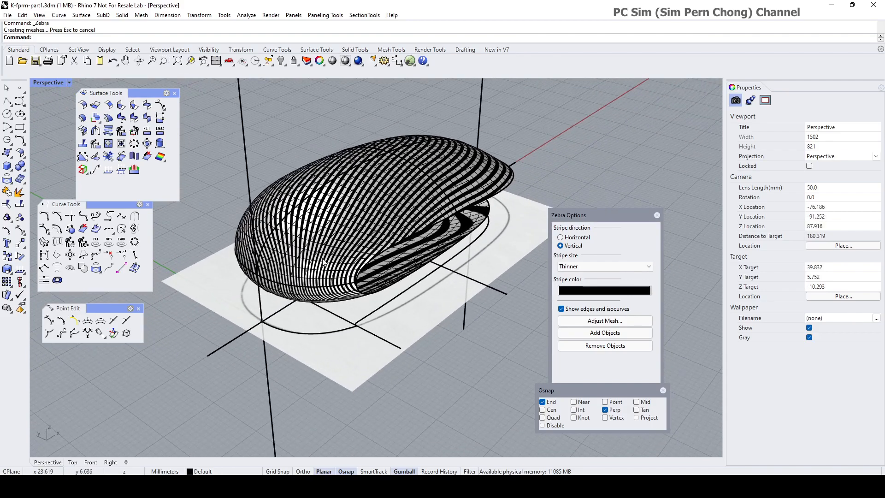
- Show the upper surface's control points and remove its V-direction knot lines near the seam
left_click(321, 264)
scroll(327, 261, "up", 5)
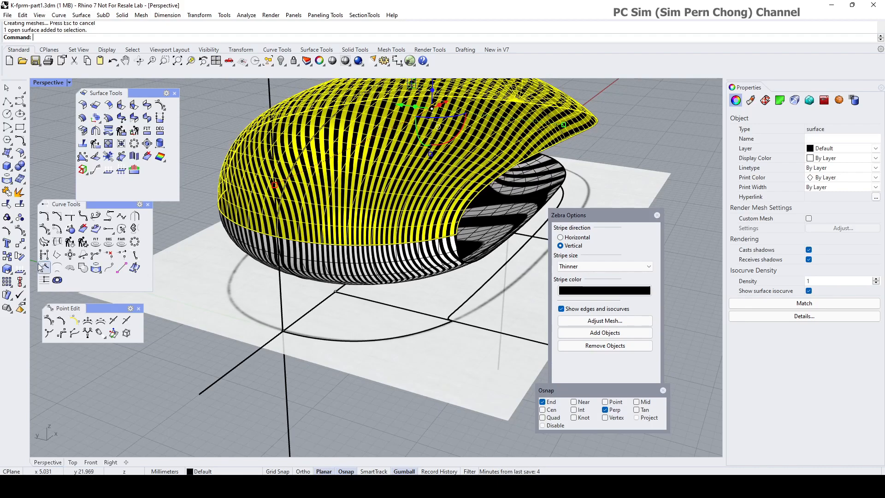
left_click(19, 232)
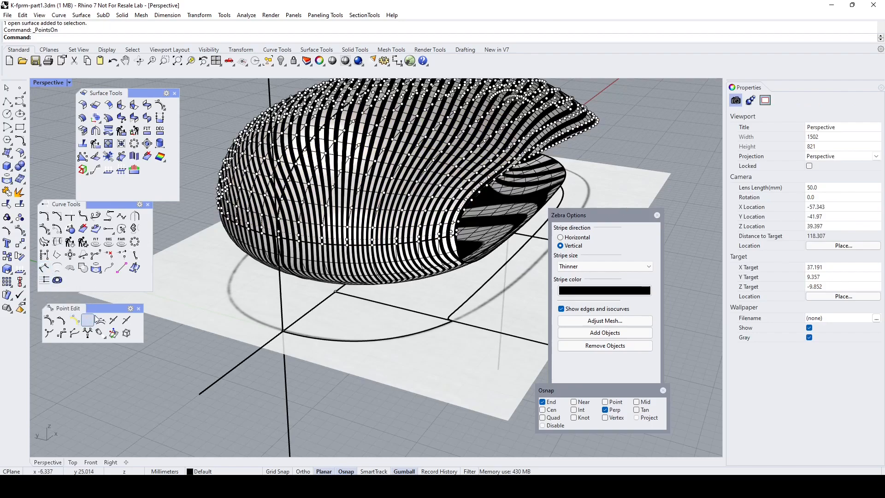
left_click(126, 320)
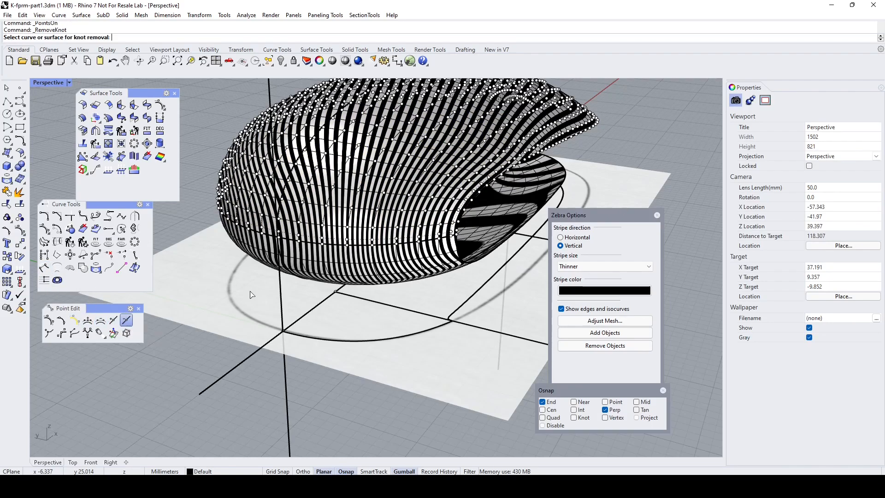
left_click(332, 245)
left_click(178, 38)
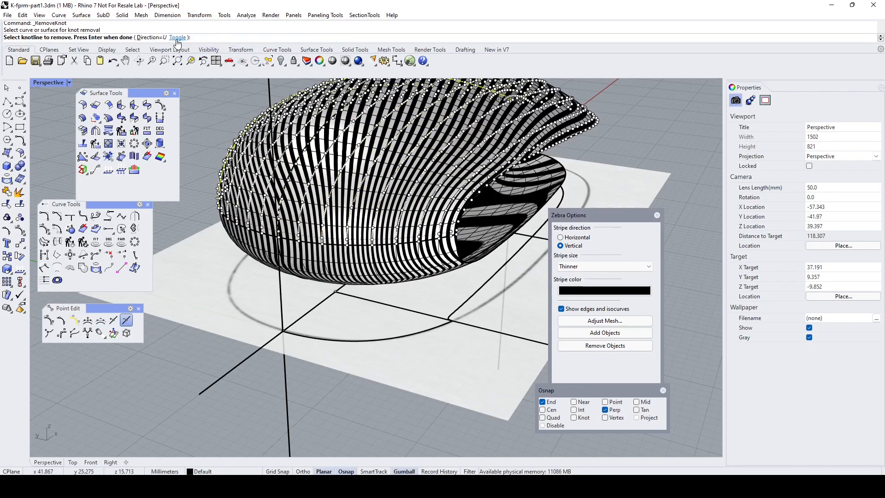
left_click(370, 232)
left_click(377, 197)
key("Return")
scroll(333, 247, "up", 3)
key("Return")
left_click(335, 245)
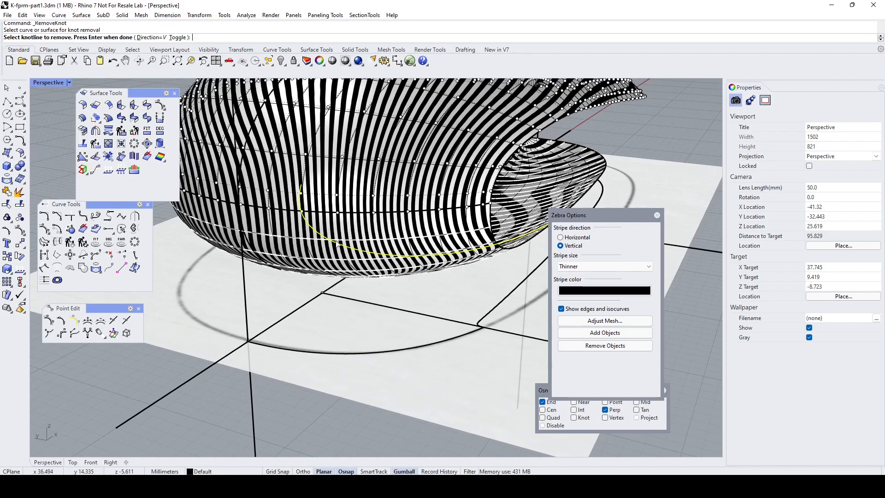
left_click(337, 242)
key("Return")
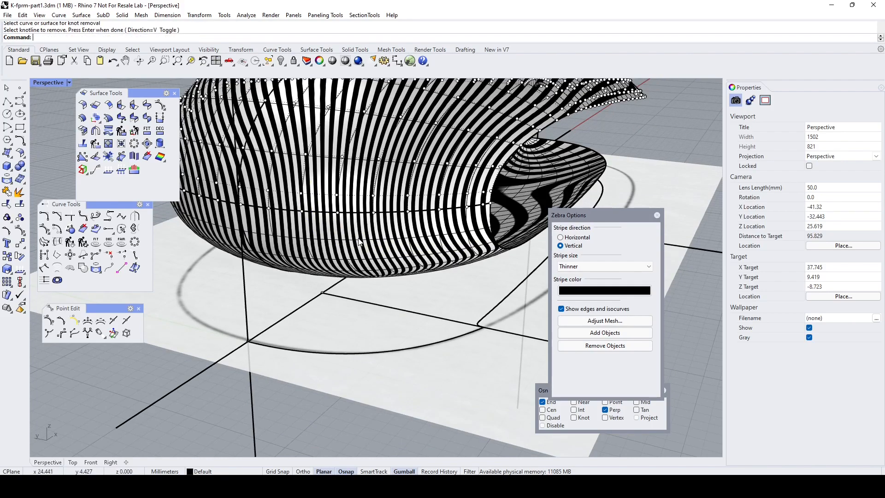
- Display control points on the lower surface only
left_click(308, 249)
left_click(20, 231)
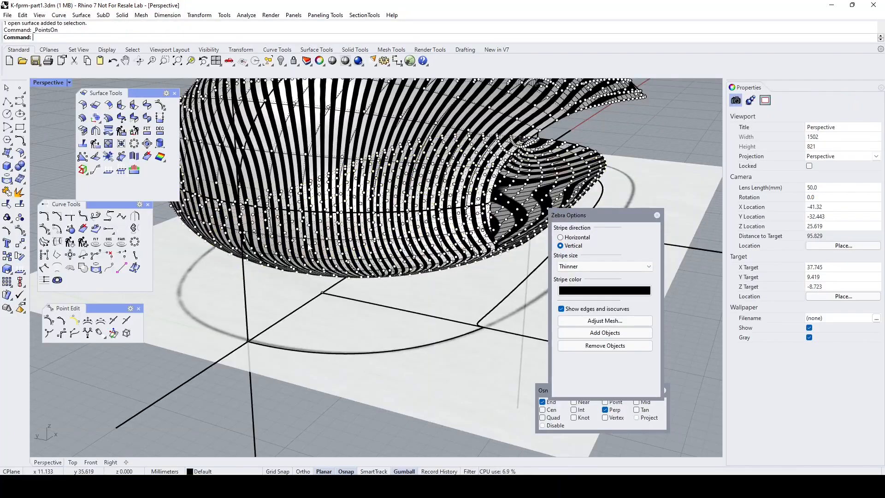
scroll(411, 333, "up", 5)
right_click_drag(411, 334, 463, 276)
right_click_drag(463, 276, 431, 257)
key("Escape")
left_click(347, 278)
key("F10")
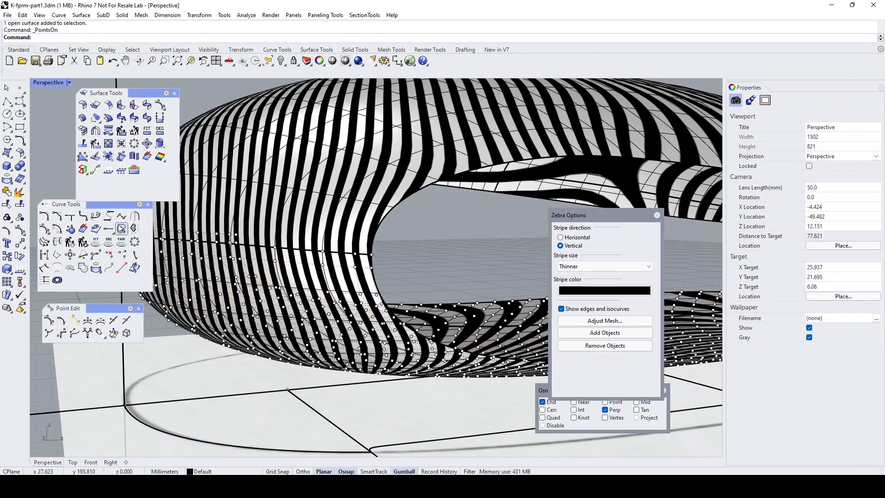
- Remove the lower surface's V-direction knot lines clustered near the seam with the upper surface
left_click(126, 320)
left_click(325, 271)
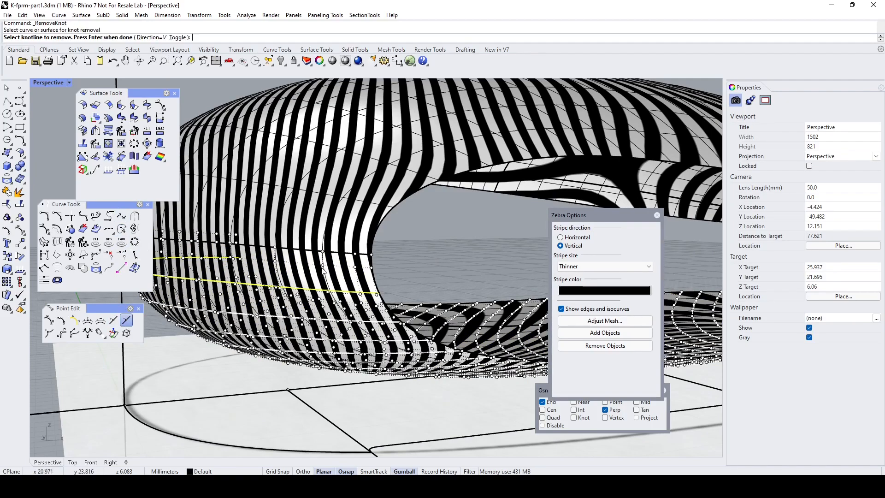
left_click(339, 266)
right_click_drag(339, 266, 339, 224)
left_click(339, 224)
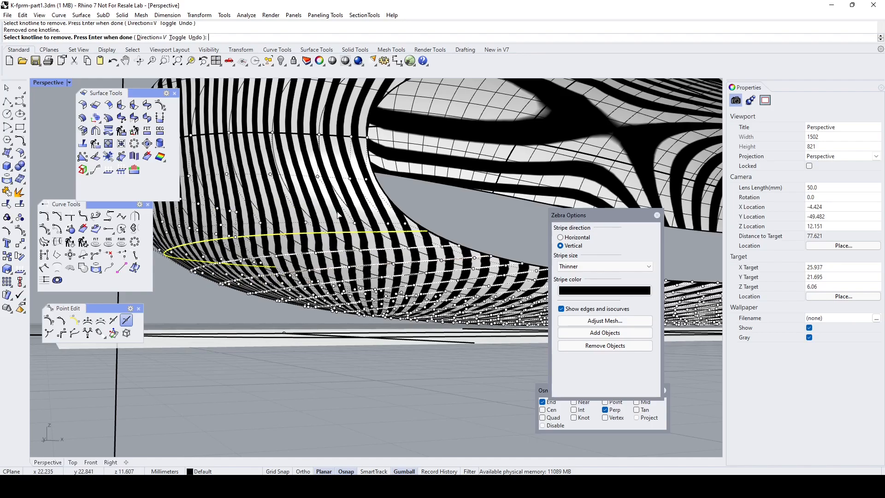
left_click(390, 250)
right_click_drag(390, 251, 392, 304)
scroll(483, 194, "down", 3)
right_click_drag(389, 265, 442, 221)
scroll(304, 261, "up", 7)
right_click_drag(303, 264, 306, 283)
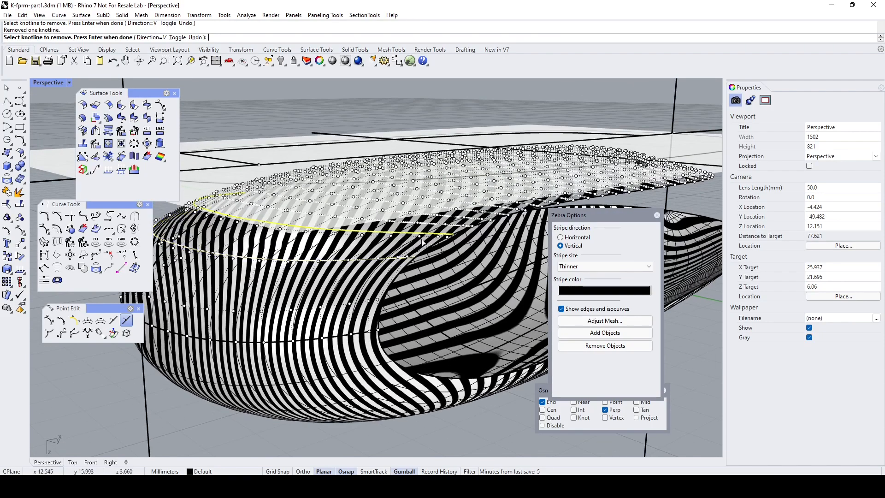
left_click(440, 234)
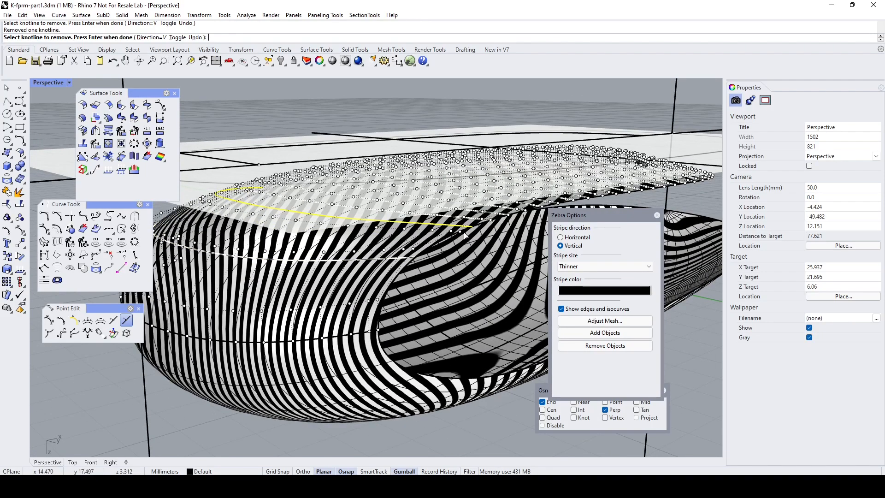
key("Return")
- Hide the reference image plane beneath the form
right_click_drag(481, 220, 366, 414)
left_click(370, 338)
left_click(281, 61)
- Remove further V-direction knot lines from the underside of the lower surface
right_click_drag(369, 368, 289, 161)
right_click_drag(156, 228, 303, 340)
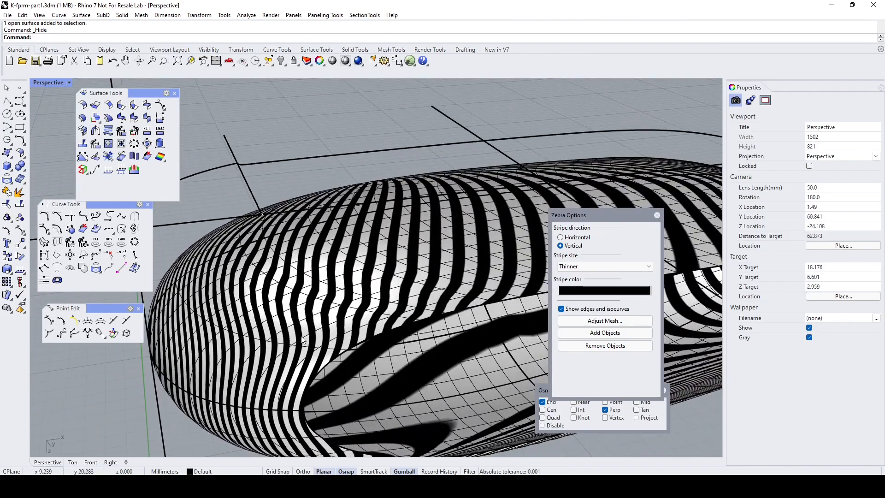
left_click(280, 293)
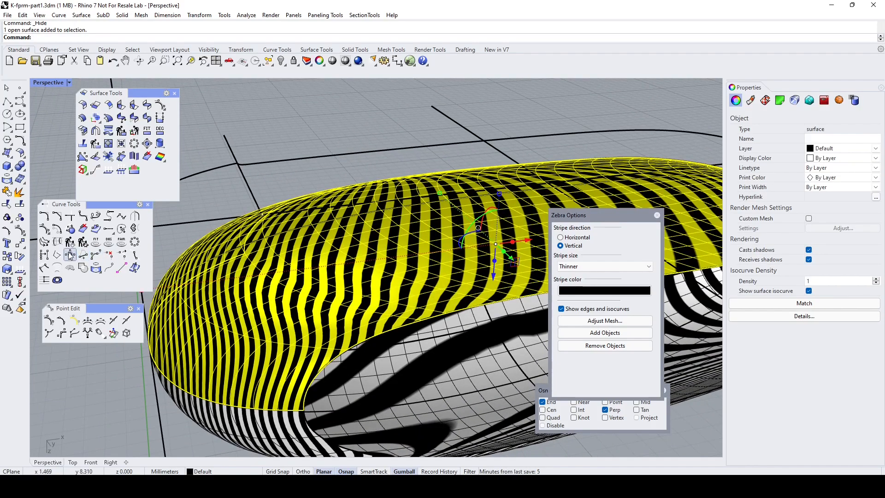
left_click(126, 320)
left_click(309, 276)
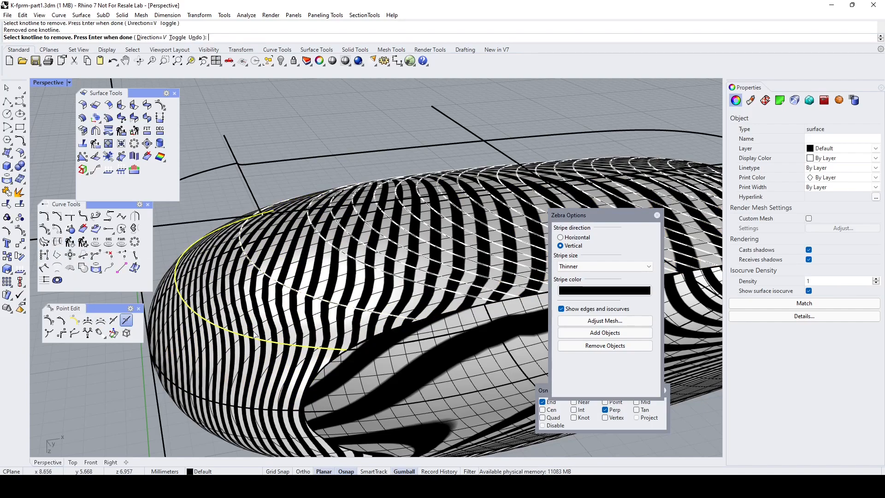
left_click(221, 318)
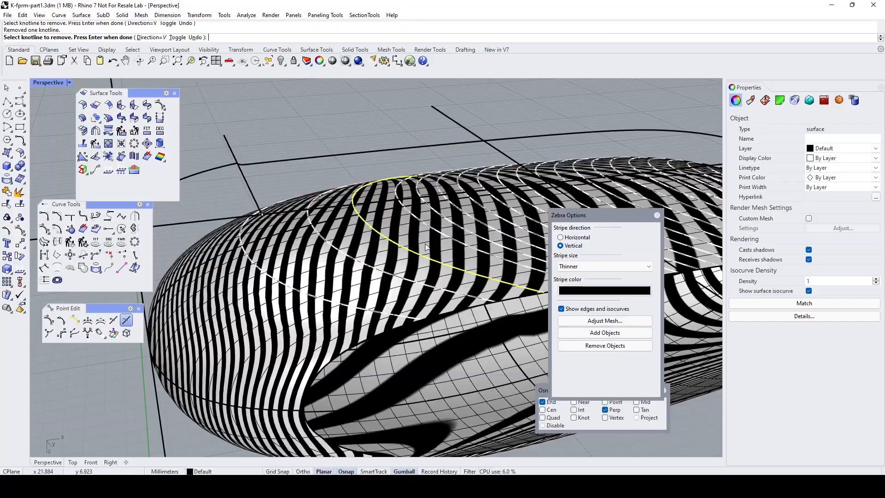
scroll(312, 316, "up", 3)
right_click_drag(312, 316, 253, 319)
scroll(318, 279, "down", 3)
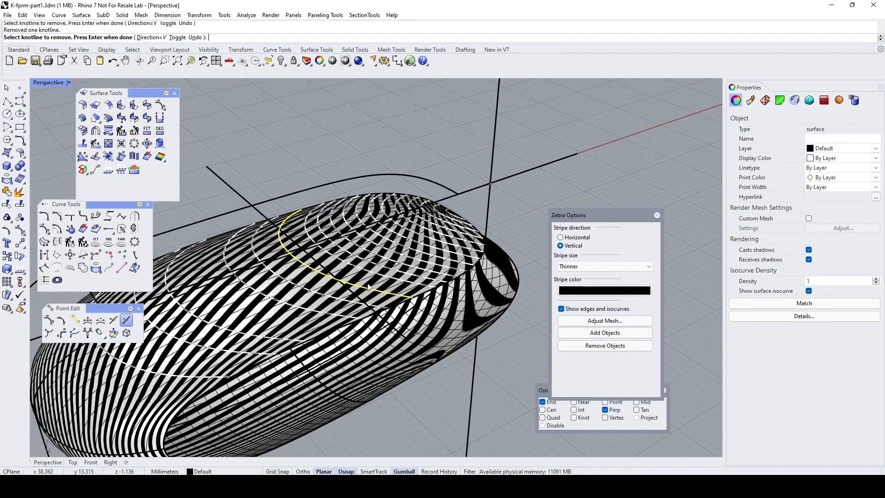
right_click(360, 291)
- Turn off surface isocurve display for both the upper and lower surfaces
right_click_drag(360, 290, 392, 300)
left_click(424, 304)
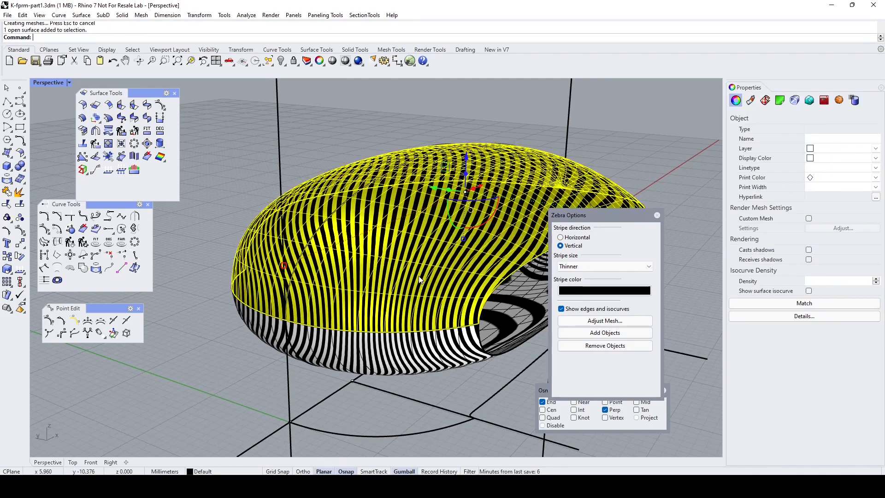
left_click(436, 360, "shift")
left_click(808, 290)
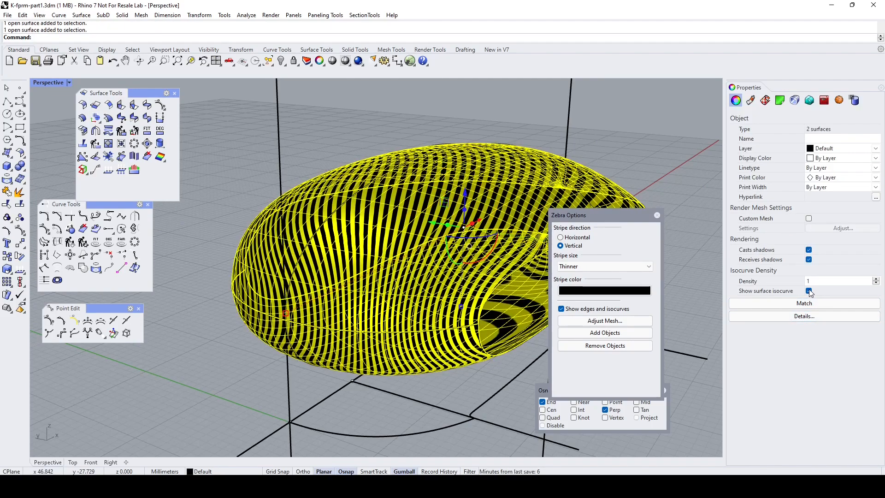
scroll(309, 272, "up", 5)
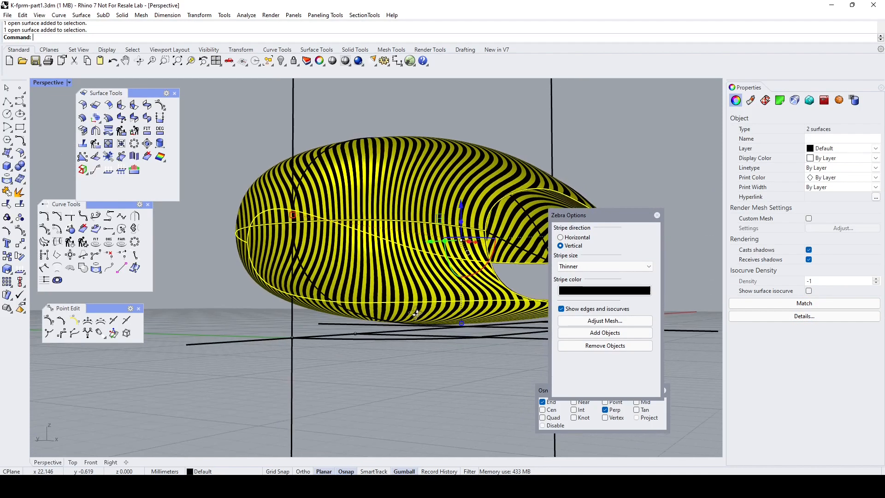
key("Escape")
- Start matching the upper and lower surfaces' edges along the seam, using Tangency continuity while preserving Position at the other end
right_click_drag(309, 272, 288, 261)
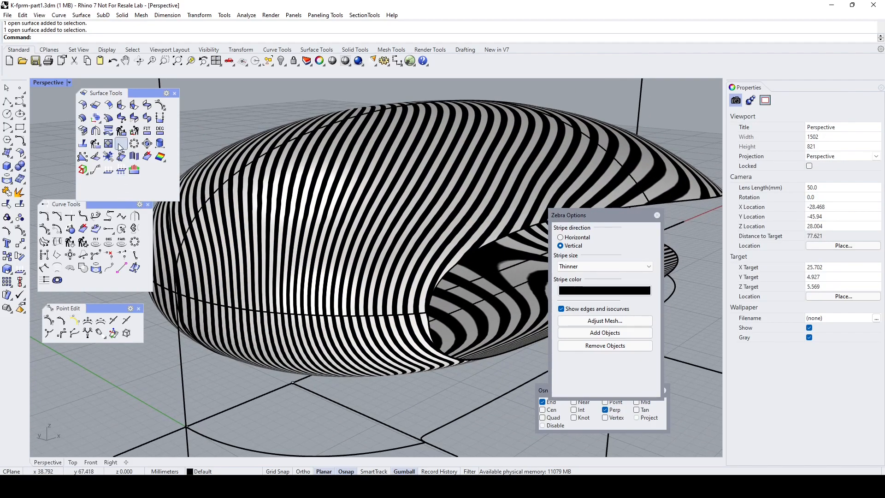
left_click(134, 118)
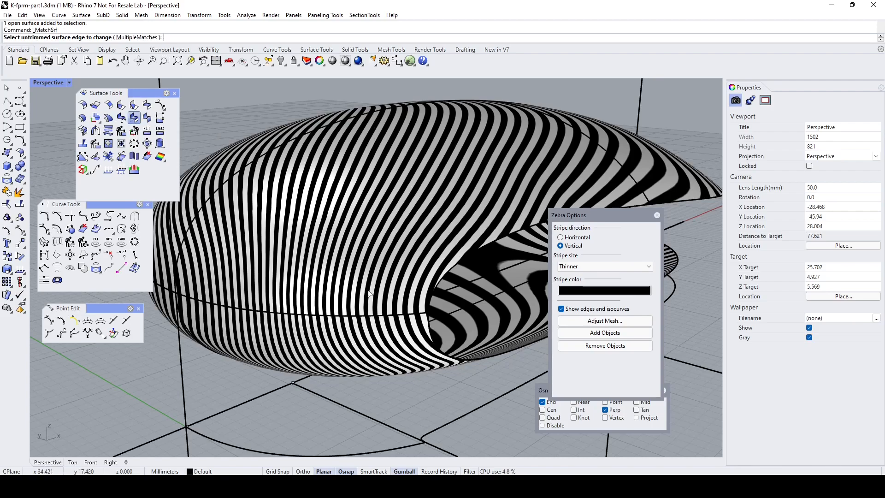
left_click(380, 318)
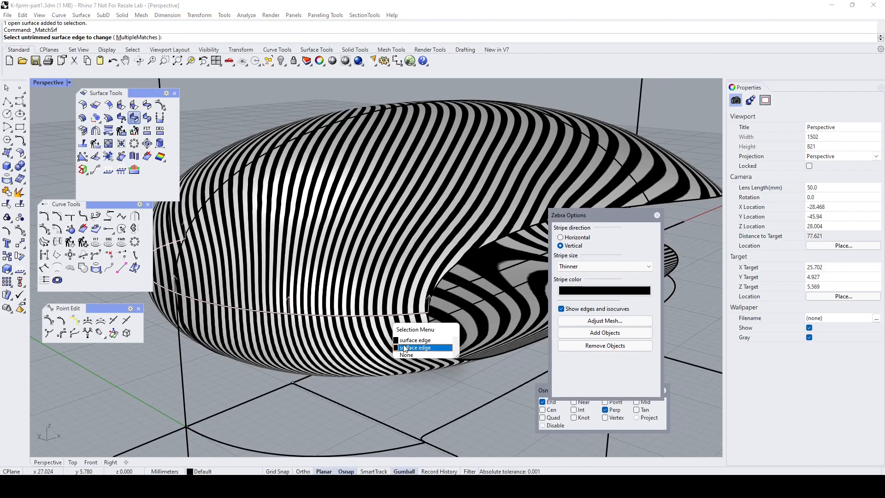
left_click(400, 336)
left_click(398, 318)
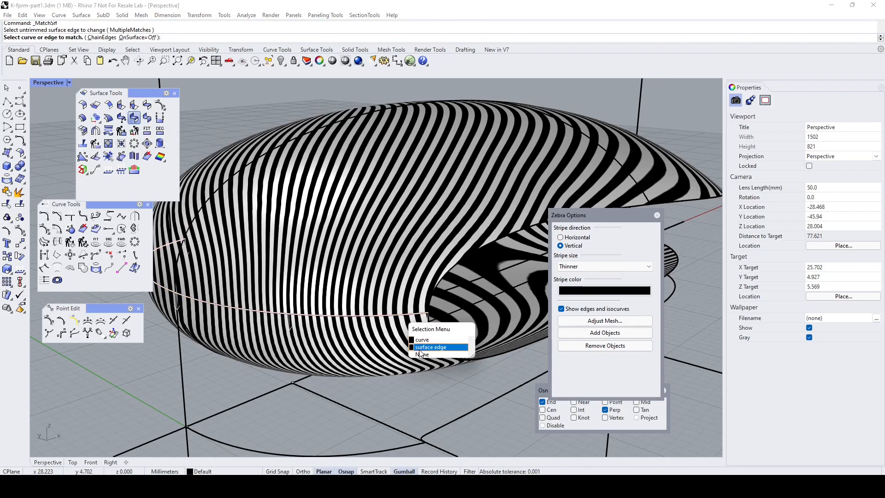
left_click(418, 349)
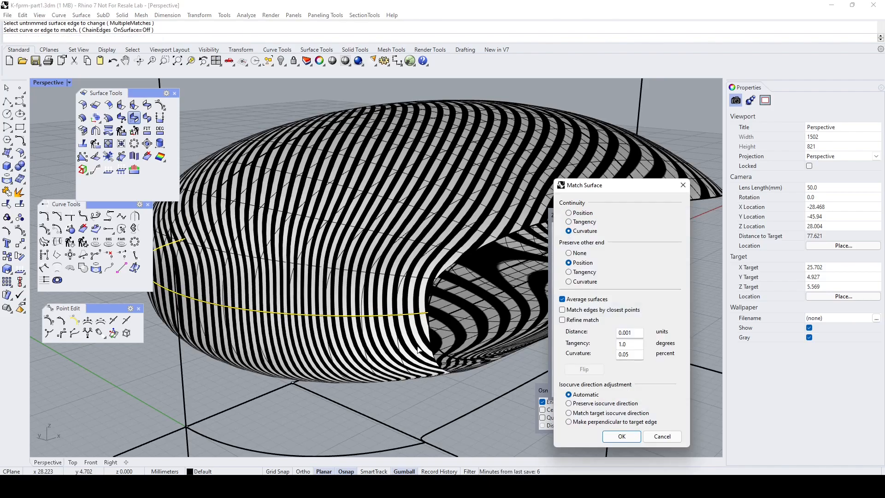
left_click(577, 221)
mouse_move(387, 295)
right_mouse_down()
mouse_move(351, 296)
mouse_move(385, 297)
mouse_move(383, 305)
right_mouse_up()
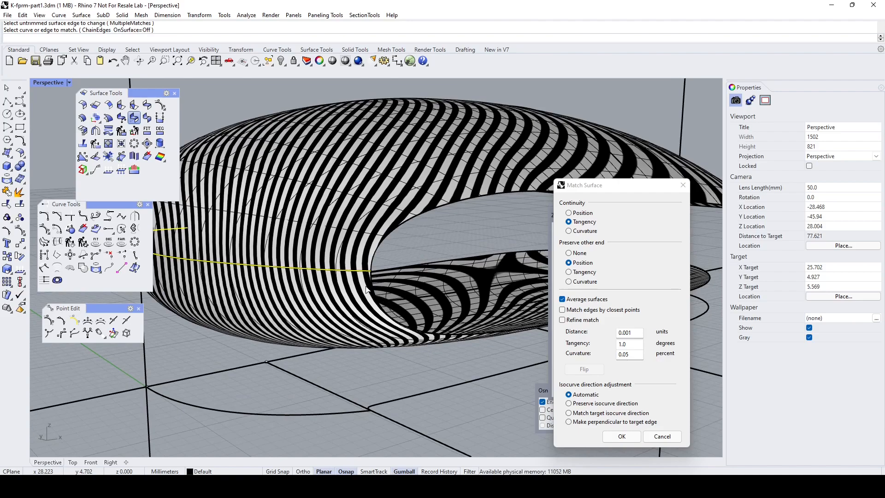
- Compare the match preview at the seam with and without Average surfaces, leaving averaging enabled
scroll(355, 273, "up", 6)
scroll(355, 273, "up", 3)
left_click(563, 300)
left_click(563, 300)
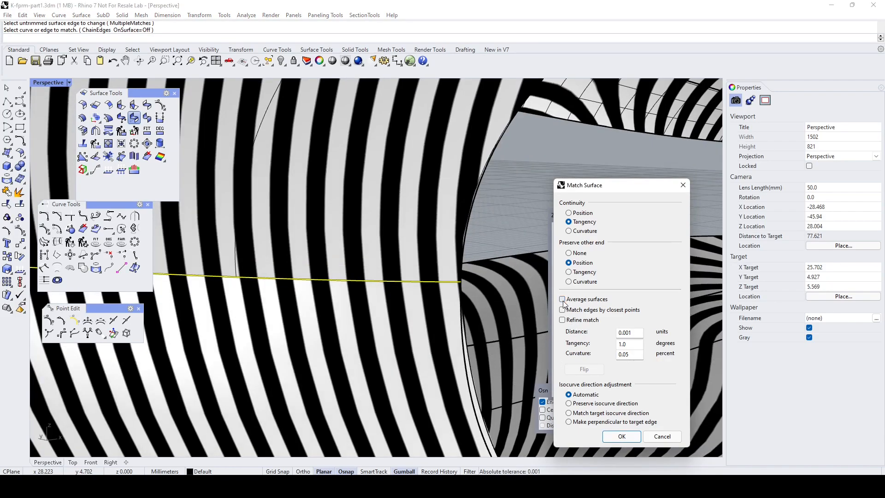
scroll(446, 285, "down", 8)
mouse_move(445, 285)
right_mouse_down()
mouse_move(500, 272)
mouse_move(453, 274)
right_mouse_up()
right_click_drag(546, 387, 457, 368)
- Set the isocurve direction adjustment to Match target isocurve direction and apply the surface match
left_click(569, 404)
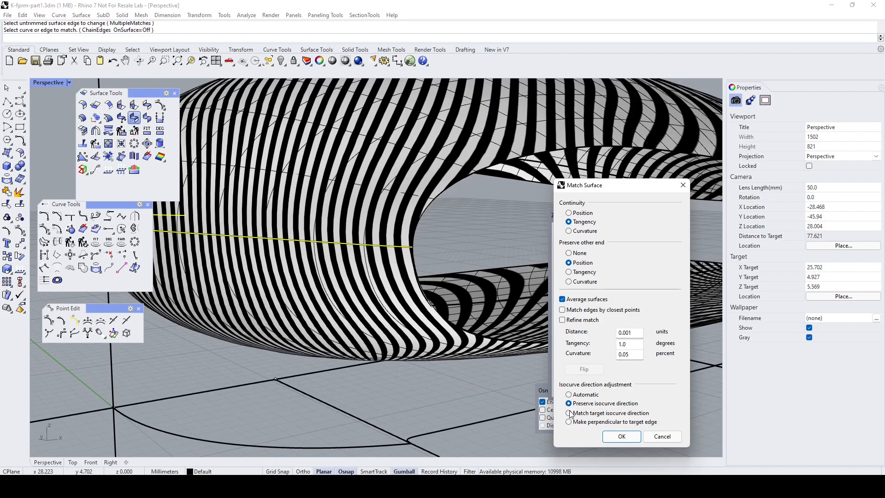
left_click(569, 413)
right_click_drag(484, 286, 365, 248)
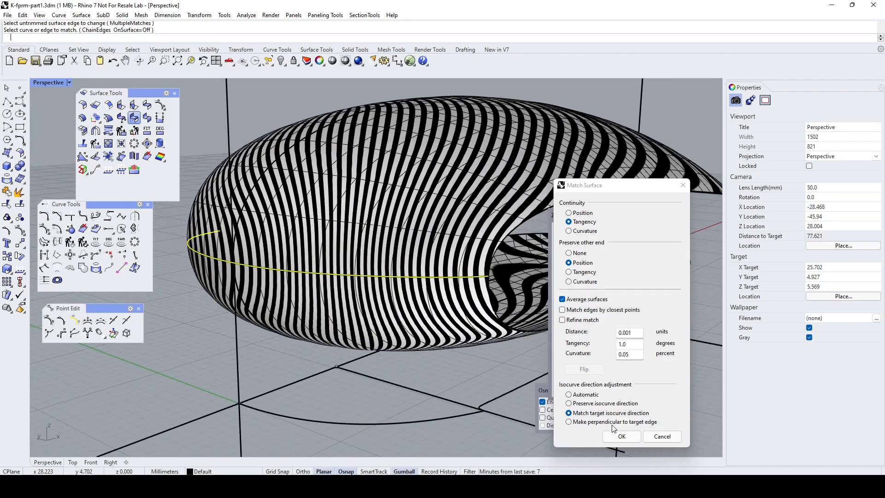
left_click(620, 436)
- Examine the flow of the zebra stripes across the matched seam and over the whole upper surface
right_click_drag(420, 297, 445, 235)
scroll(341, 196, "up", 4)
right_click_drag(340, 197, 329, 252)
scroll(420, 312, "down", 9)
right_click_drag(410, 254, 318, 226, "shift")
right_click_drag(387, 239, 324, 259)
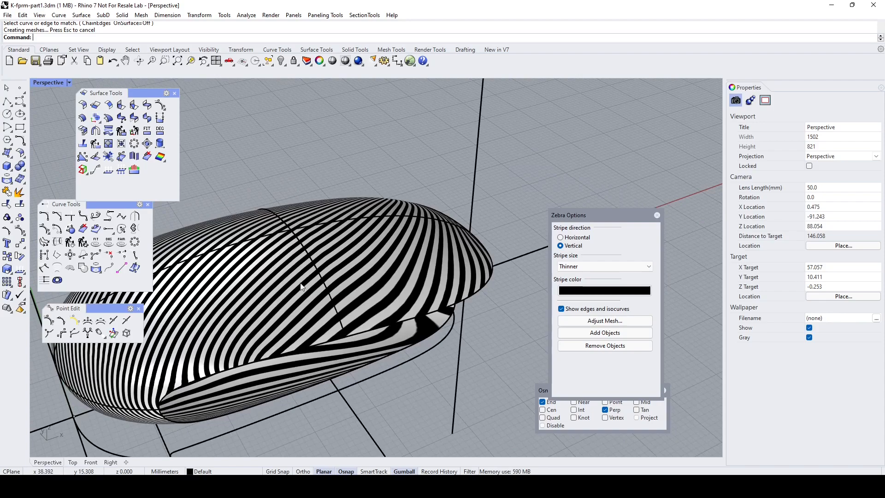
left_click(261, 278)
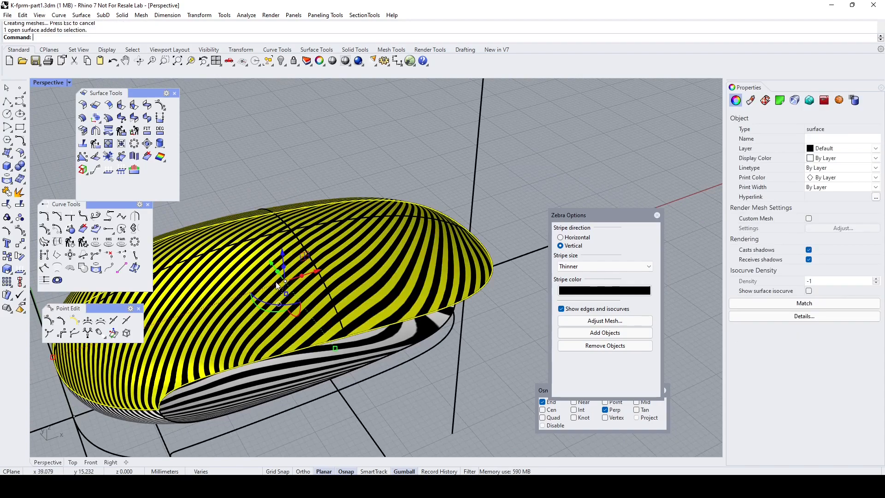
right_click_drag(367, 327, 296, 318)
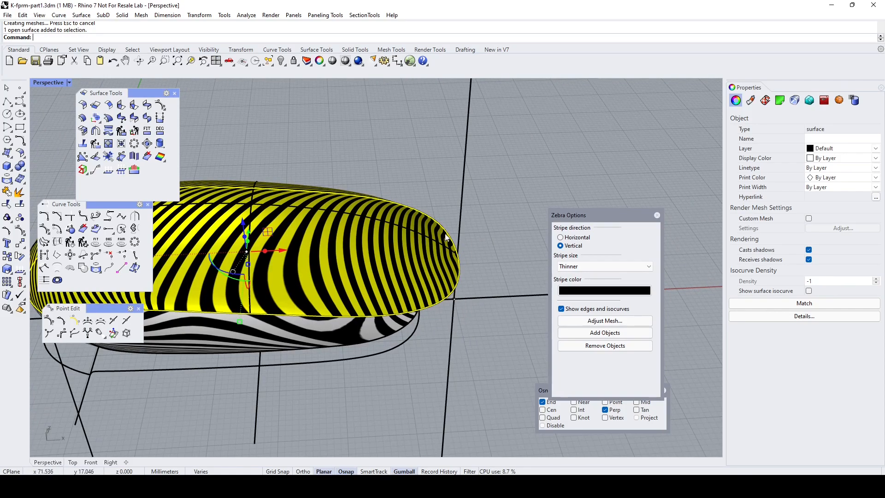
right_click_drag(303, 279, 363, 248)
key("Escape")
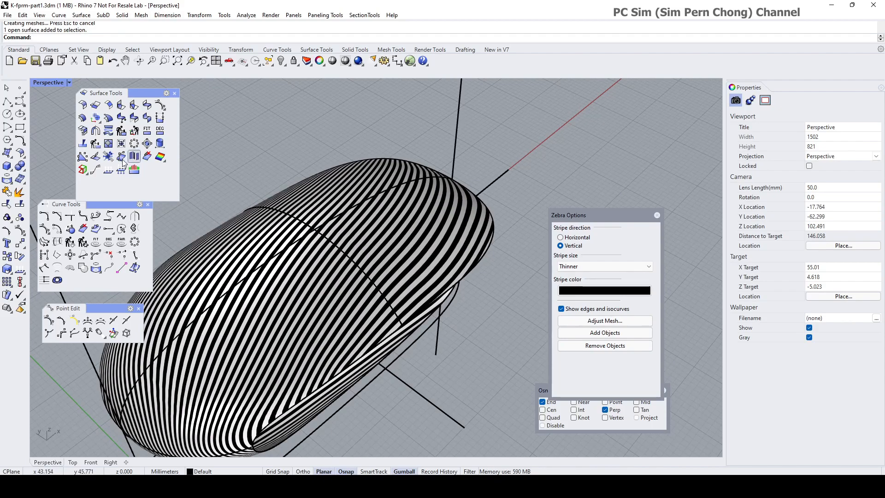
- Split the upper surface with the cross-section curve that arches over its middle
left_click(20, 205)
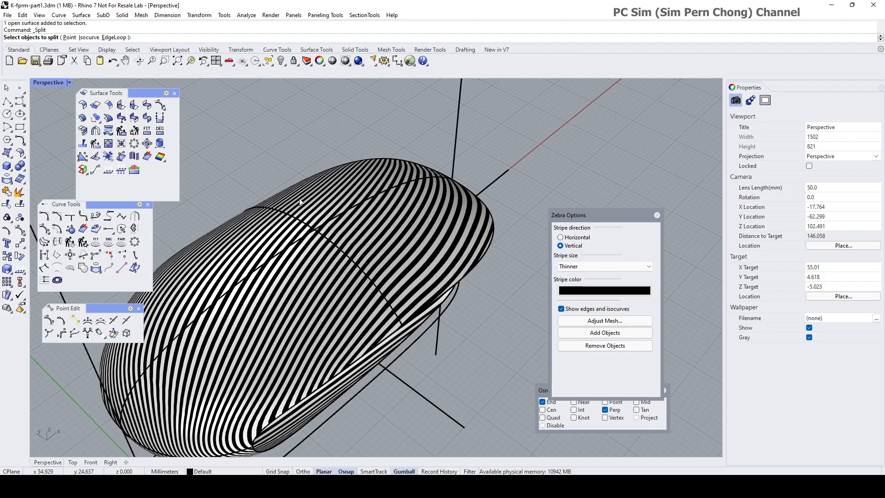
left_click(346, 252)
key("Return")
left_click(346, 258)
key("Return")
left_click(376, 249)
left_click(344, 288)
left_click(401, 259)
right_click_drag(380, 277, 318, 257)
key("Escape")
- Hide the split-off piece of the upper surface at the form's open end
left_click(326, 231)
left_click(281, 59)
right_click_drag(329, 150, 465, 211)
left_click(353, 146)
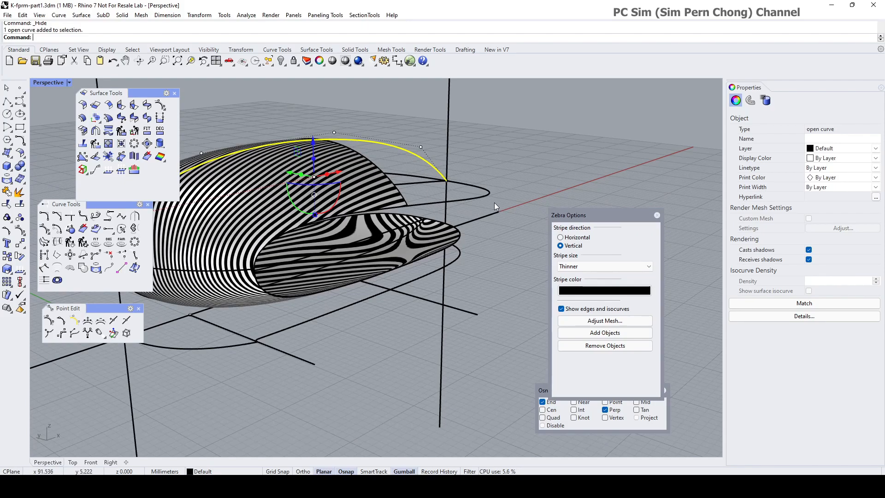
right_click_drag(454, 224, 442, 249)
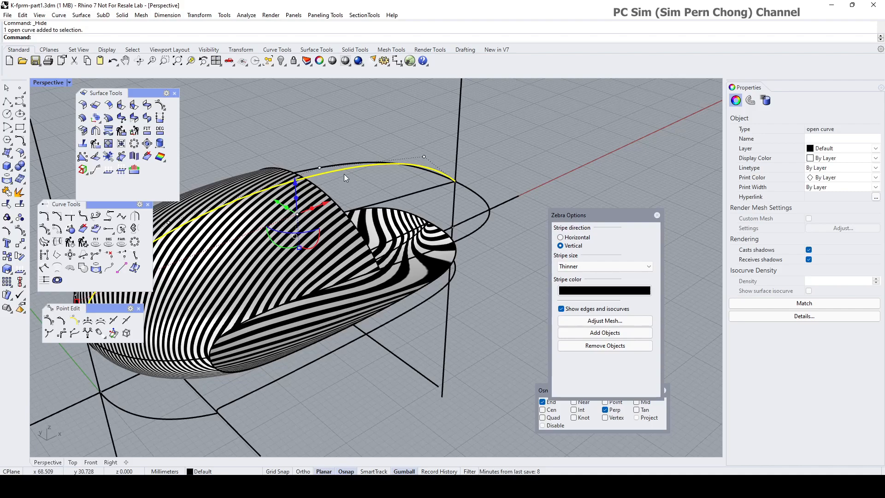
key("Escape")
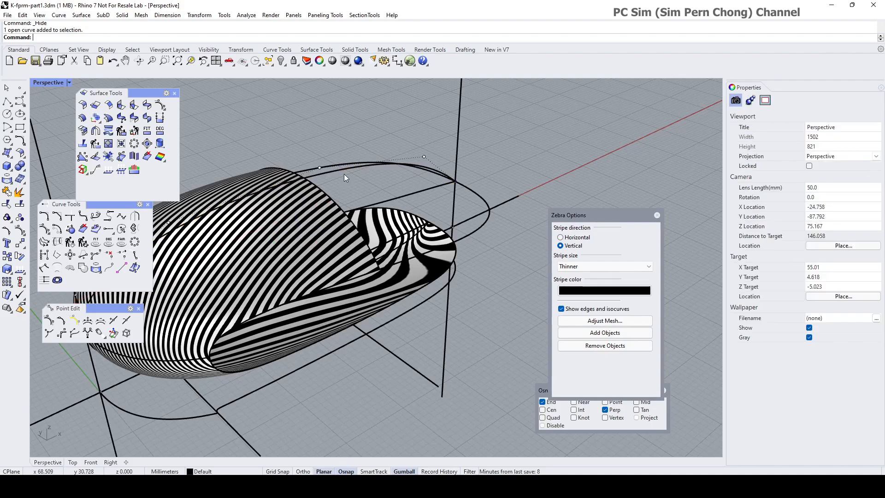
- Move the Zebra options clear of the model and split both side outline curves and the top profile curve at the cross-section curve
right_click_drag(344, 174, 626, 263)
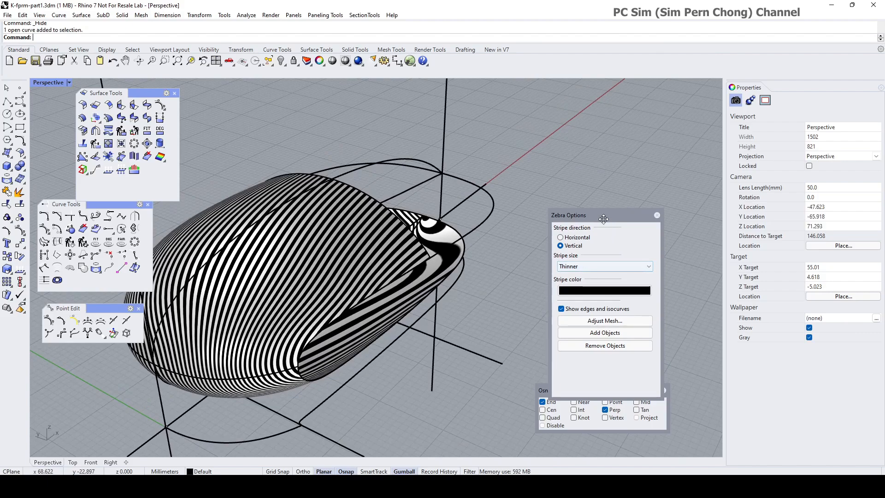
left_click_drag(602, 216, 687, 201)
right_click_drag(515, 244, 442, 200)
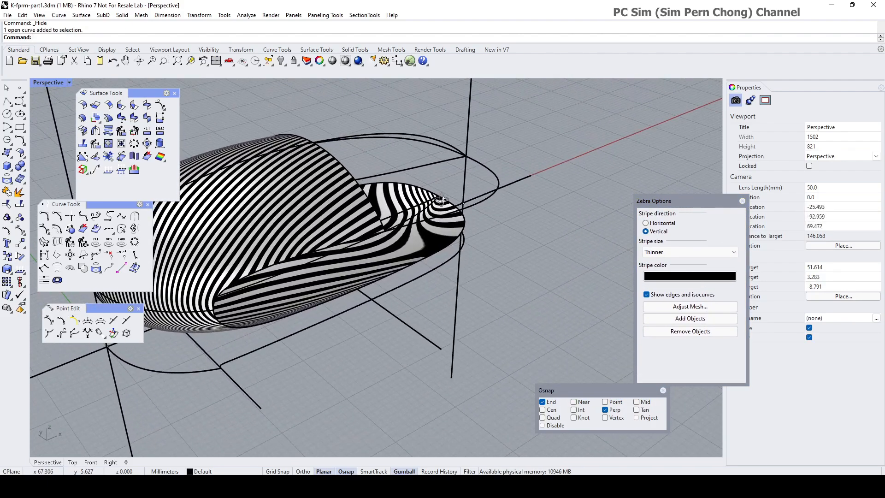
left_click(19, 204)
left_click(473, 208)
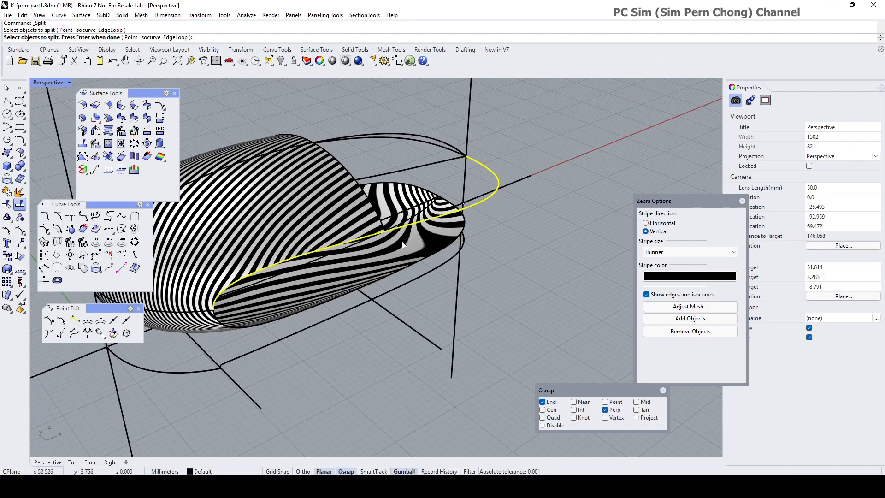
right_click_drag(387, 167, 385, 202)
left_click(311, 154)
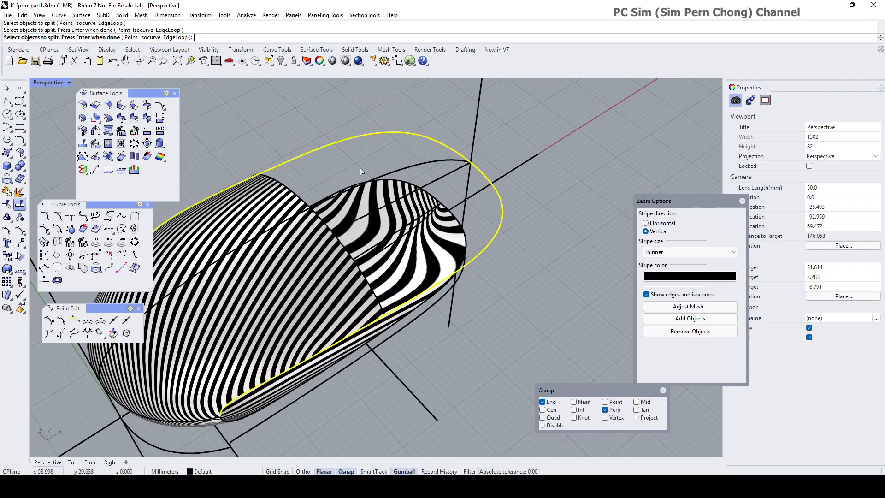
left_click(390, 166)
key("Return")
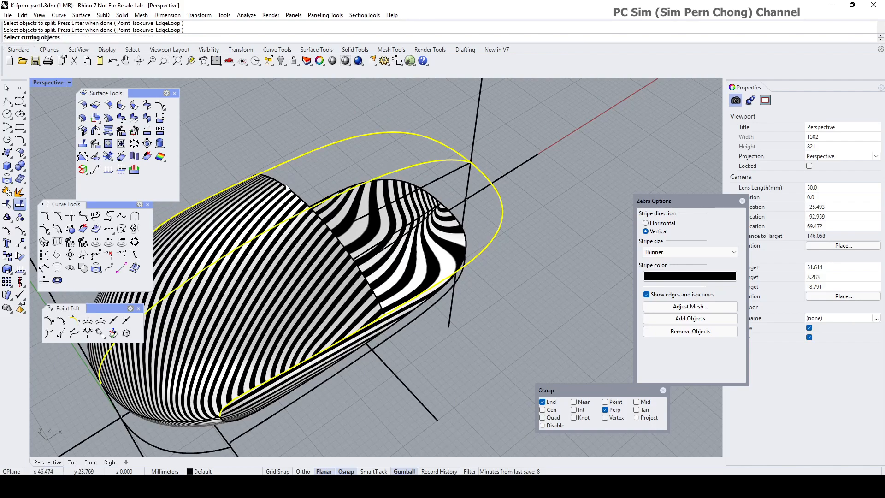
left_click(295, 181)
left_click(313, 209)
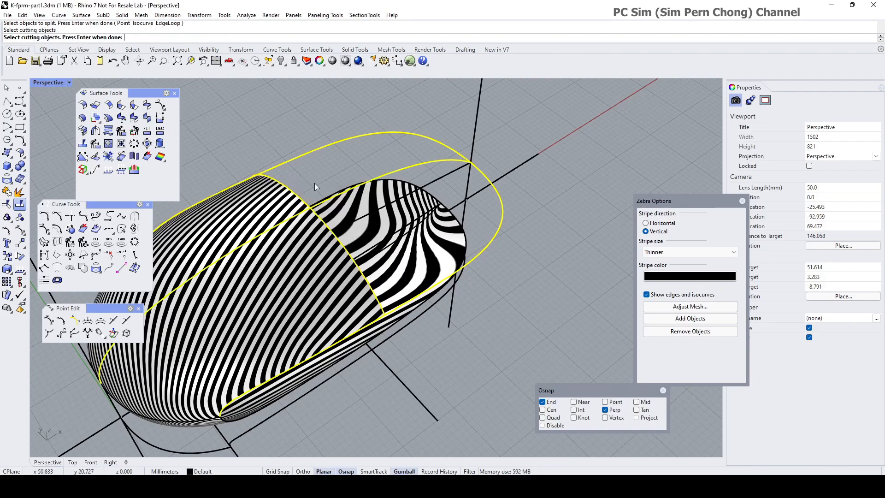
key("Return")
- Check the split side outline, top profile and cross-section curves around the open end by selecting them individually
left_click(296, 155)
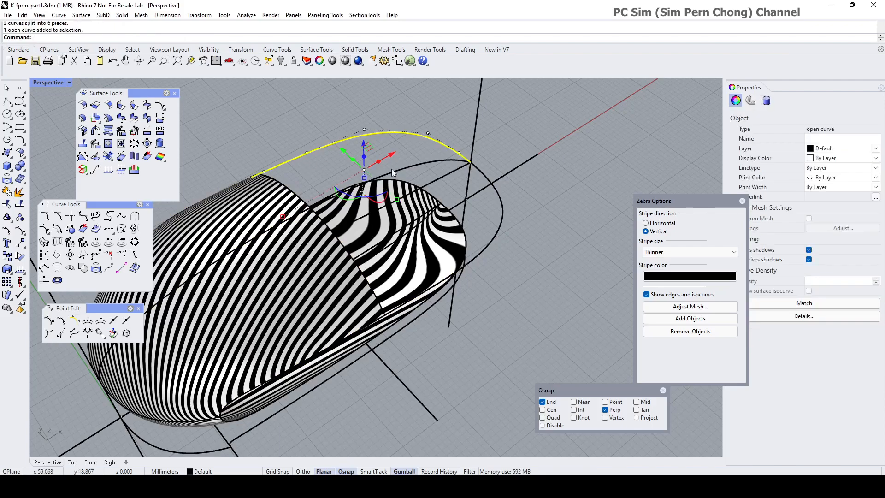
left_click(432, 161)
left_click(502, 221)
right_click_drag(502, 225, 351, 185)
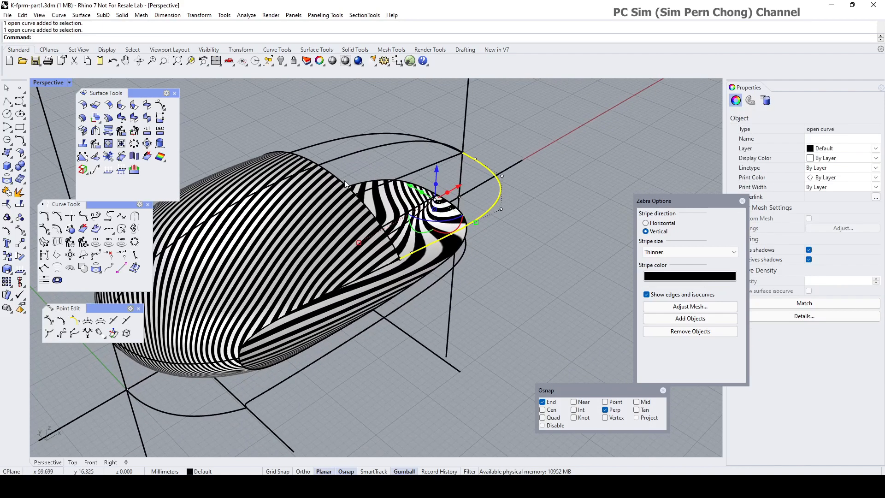
left_click(339, 176)
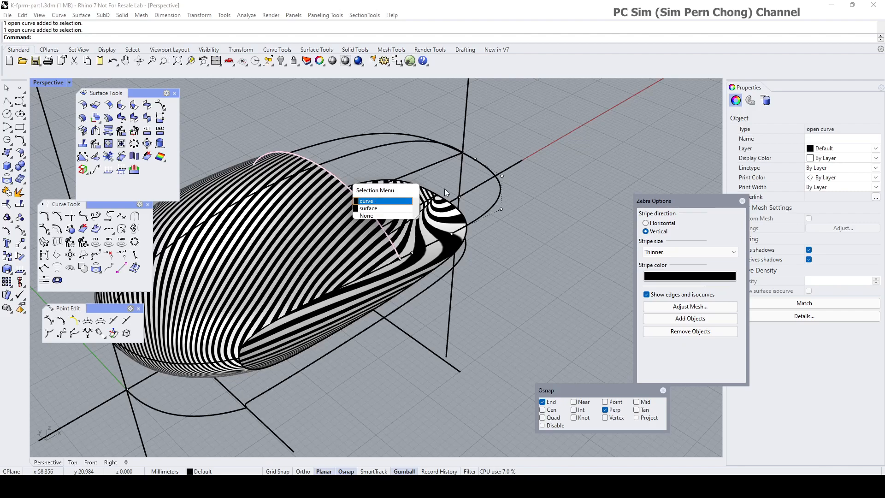
key("Escape")
- Preview a Patch surface through the split side outlines, top profile and cross-section curve, with 10 U and 10 V spans
right_click_drag(445, 189, 480, 208)
left_click(7, 153)
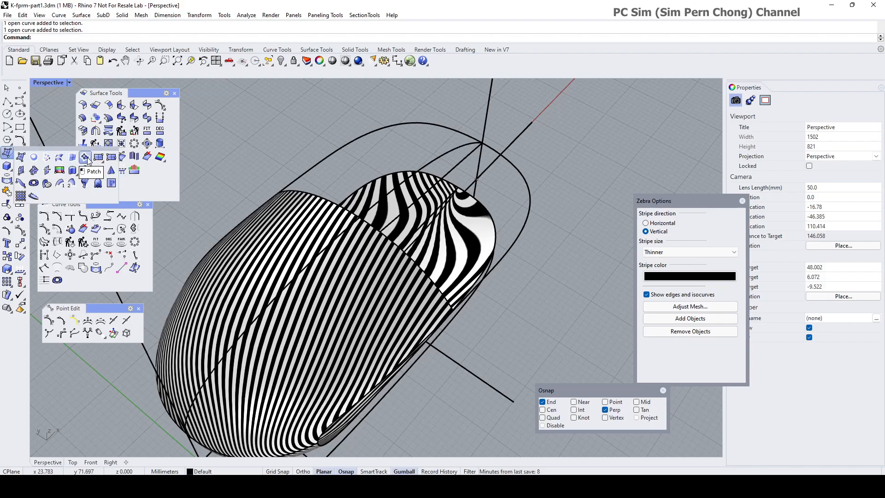
left_click(46, 157)
left_click(323, 156)
right_click_drag(323, 156, 370, 145)
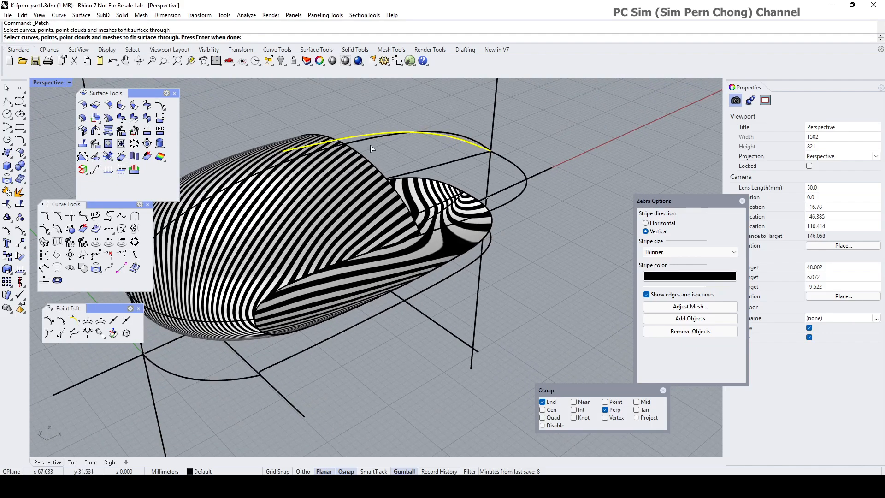
left_click(503, 206)
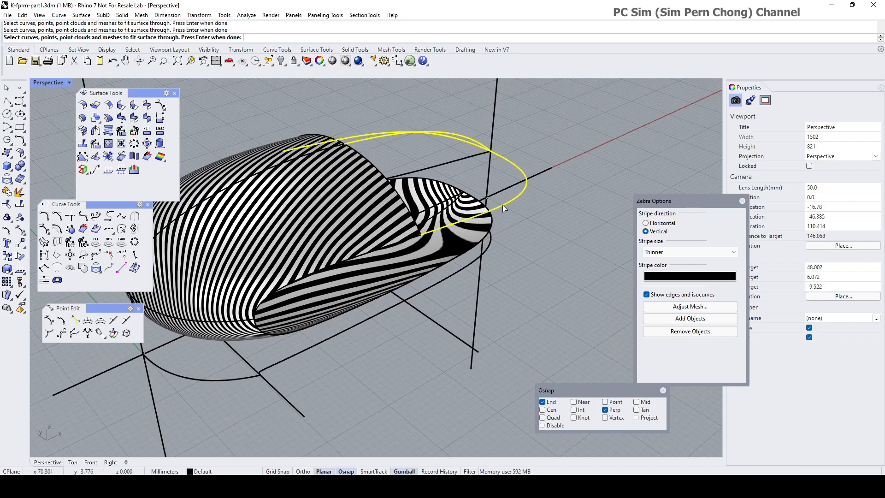
left_click(383, 173)
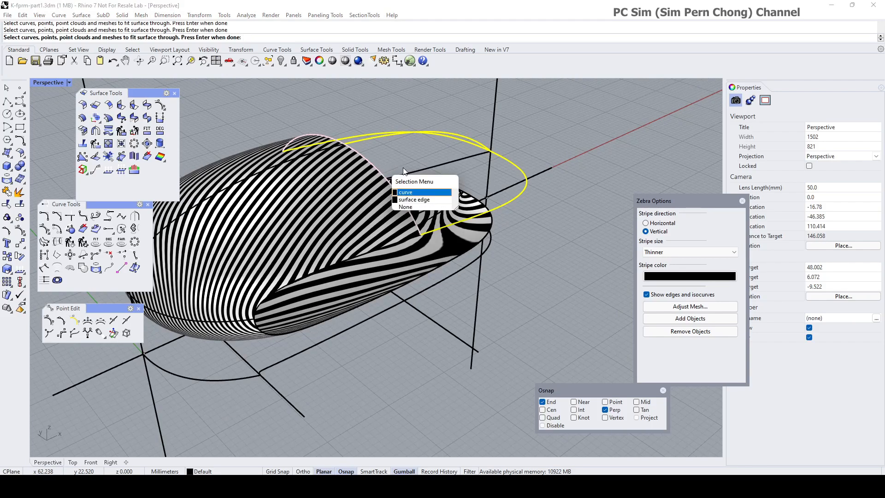
left_click(413, 193)
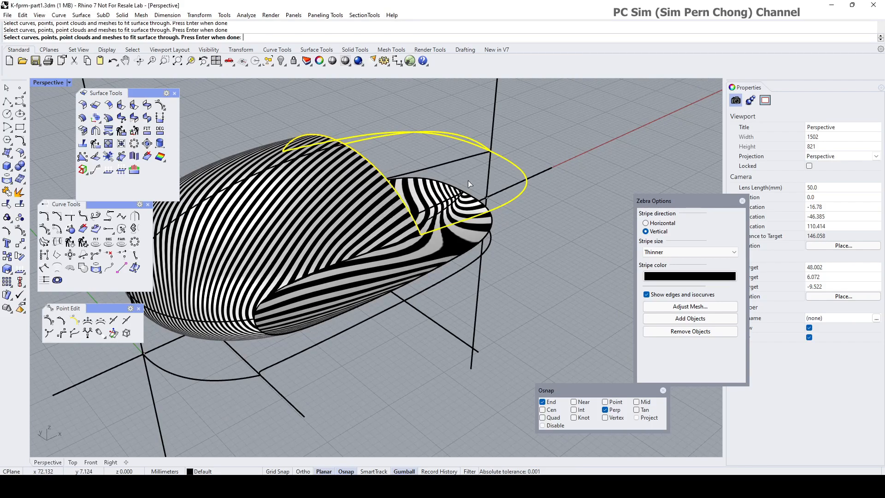
key("Return")
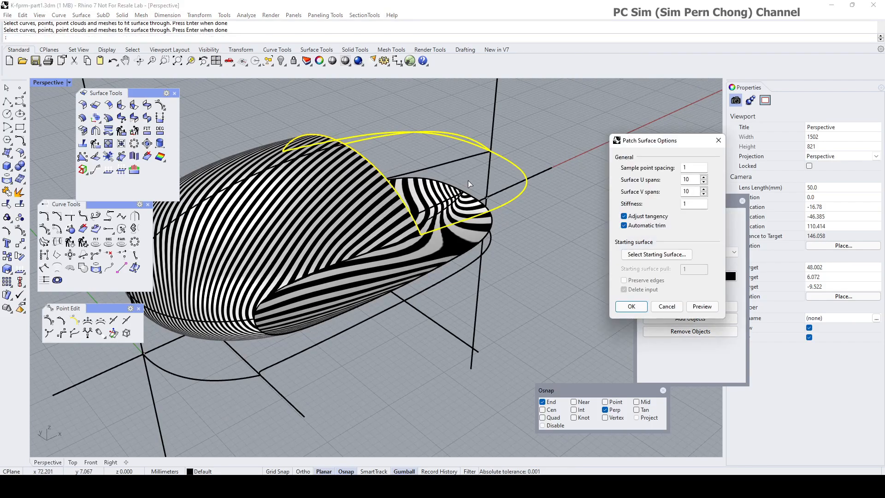
left_click(702, 306)
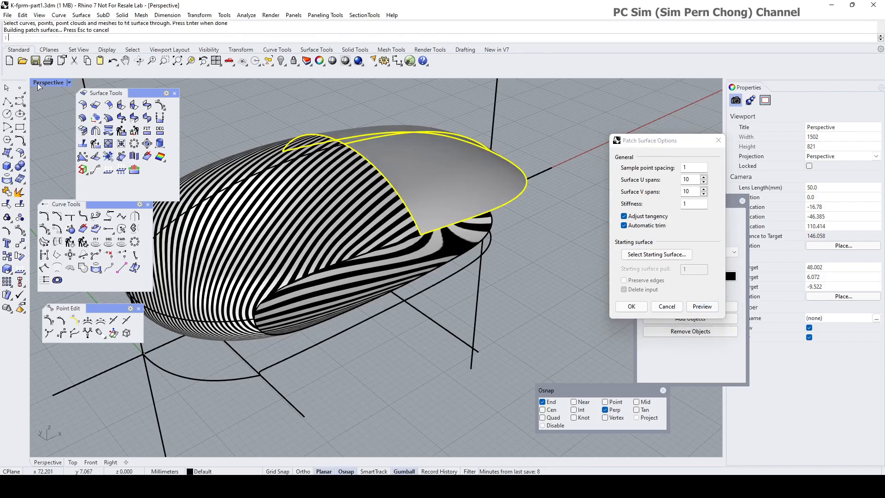
- Inspect the patch preview's isocurves in the four-viewport layout, focusing on the Top view, and cancel the patch
double_click(38, 84)
scroll(268, 146, "up", 5)
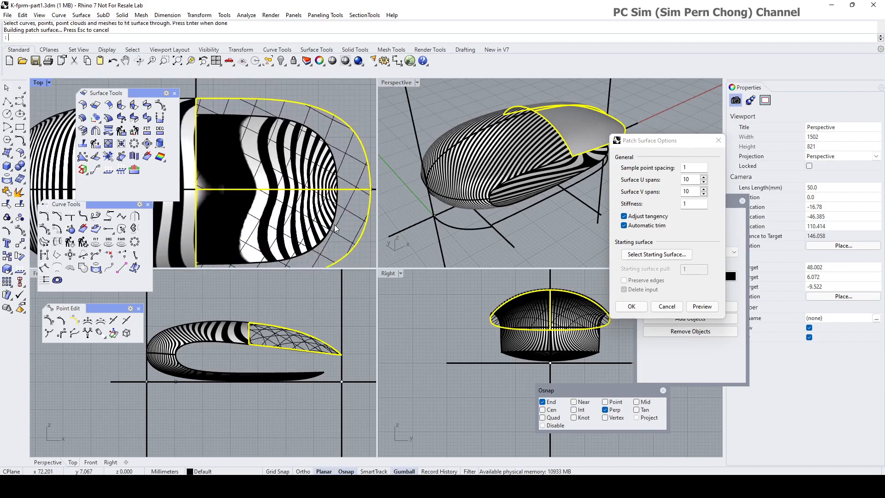
left_click(666, 307)
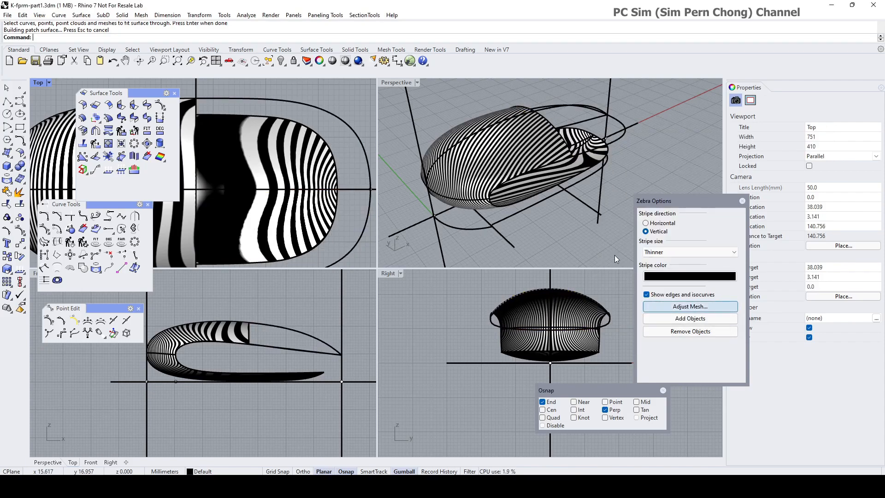
- Show the hidden objects and select the trimmed surface at the upper form's rounded end in the Perspective view
double_click(394, 84)
right_click_drag(332, 101, 291, 63)
right_click(281, 61)
right_click_drag(391, 168, 355, 203)
left_click(383, 180)
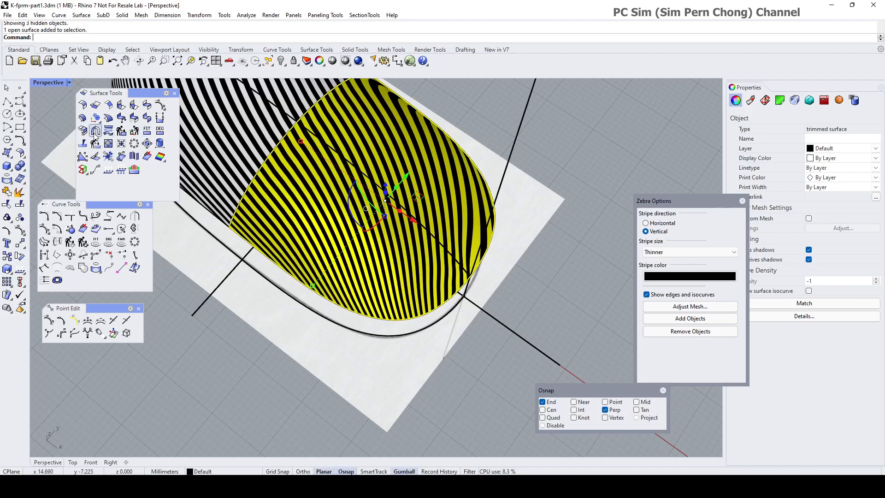
- Hide the reference picture surface "K-form request2.jpg"
double_click(40, 85)
scroll(220, 119, "down", 4)
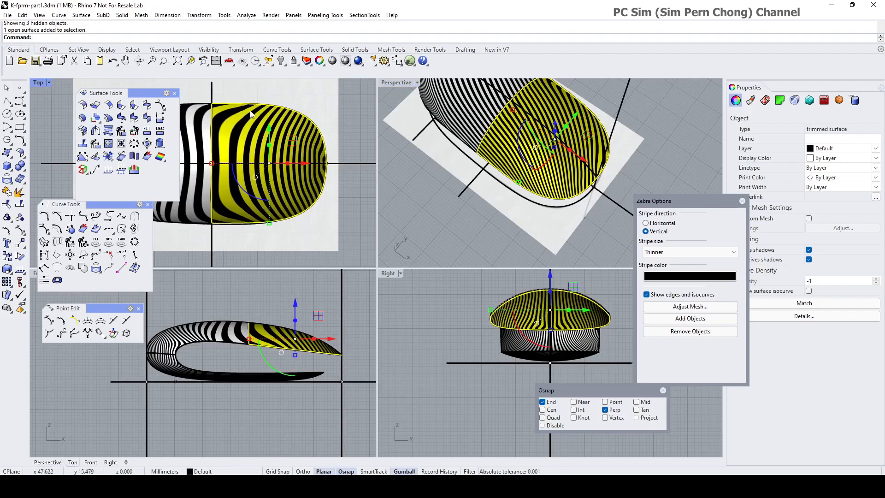
left_click(276, 99)
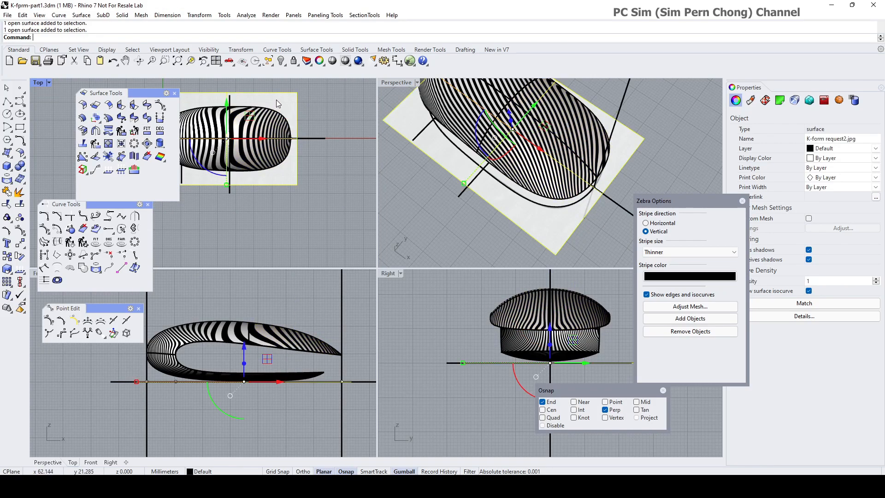
left_click(280, 60)
- Copy the straight cross-section line three times along X in the Top view: one mid-way over the end surface, two near its tip
double_click(44, 83)
scroll(349, 200, "up", 4)
left_click(336, 129)
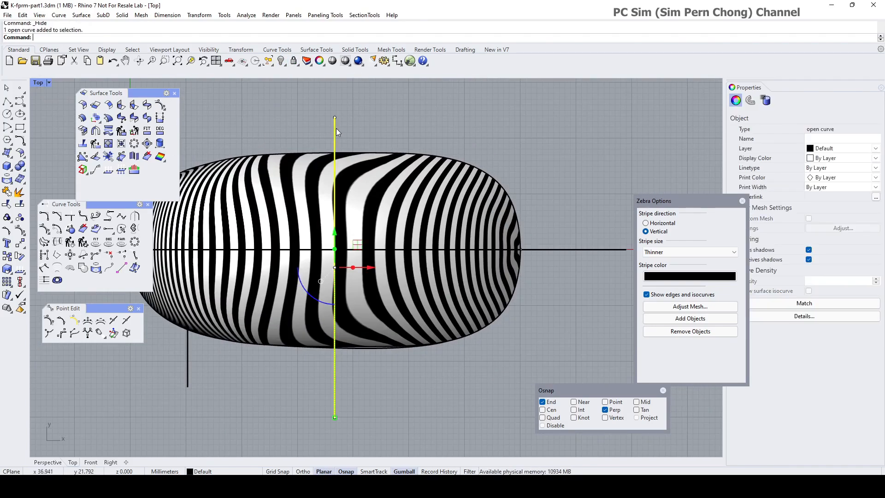
left_click_drag(369, 271, 554, 269)
key("alt")
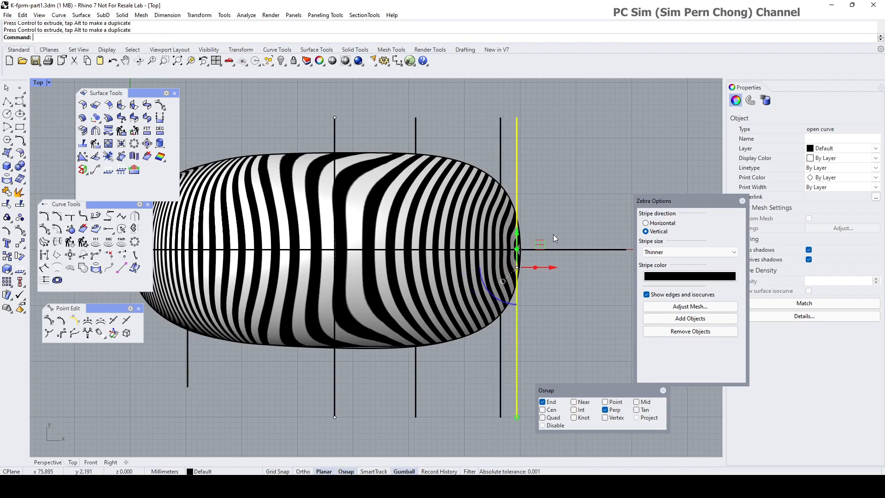
left_click(554, 226)
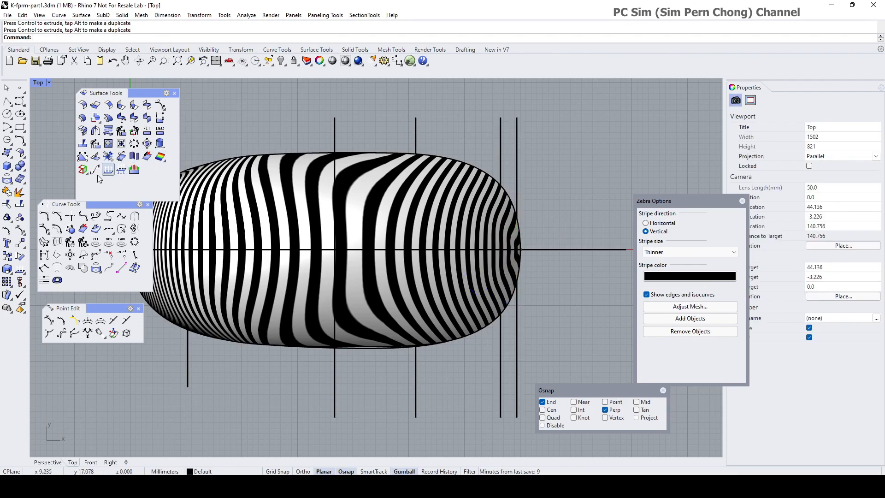
- Project the three copied lines onto the trimmed end surface from the Top view
left_click(6, 179)
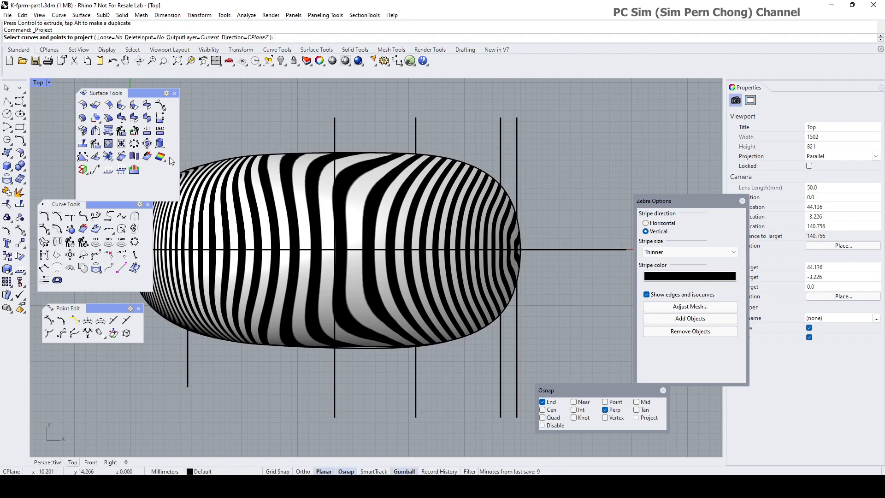
left_click(416, 131)
left_click(500, 135)
left_click(517, 135)
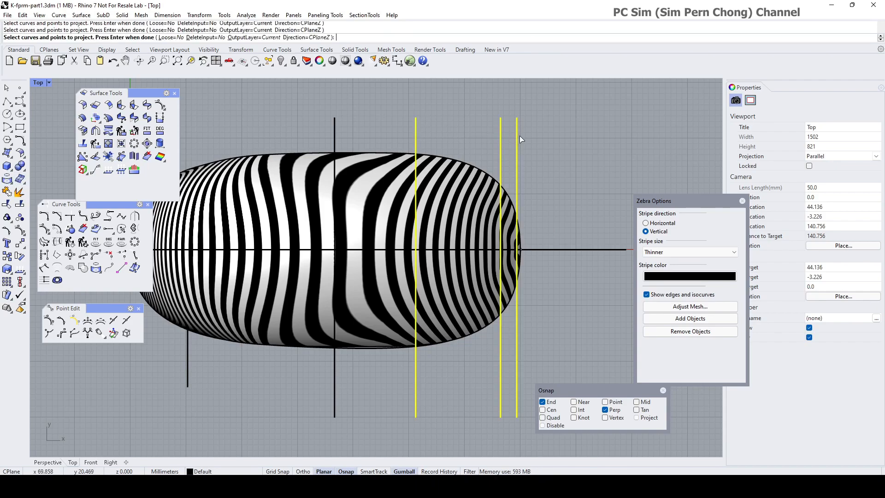
key("Return")
left_click(454, 175)
key("Return")
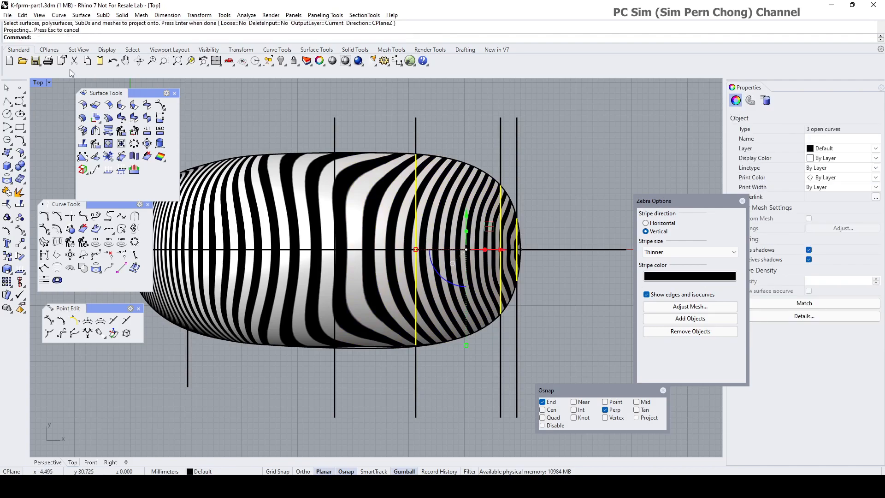
- Hide the trimmed end surface and the lower surface, leaving the projected section curves in place
double_click(37, 82)
double_click(400, 81)
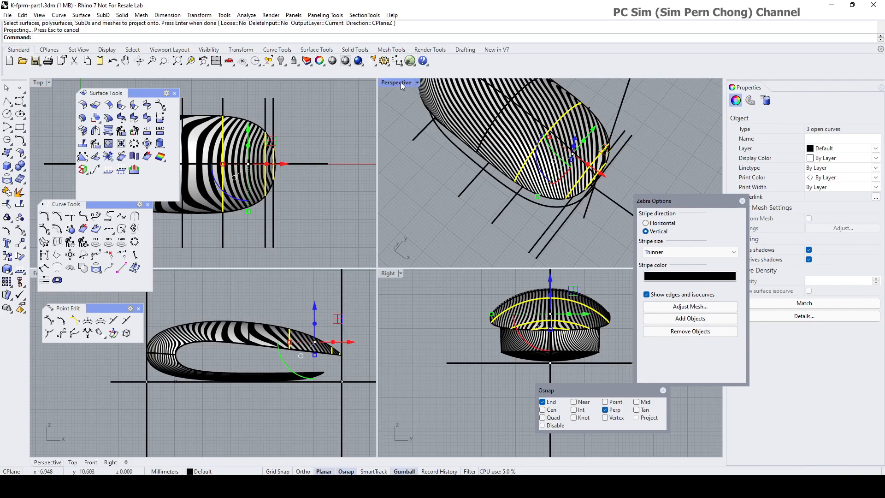
right_click_drag(411, 207, 410, 236)
key("Escape")
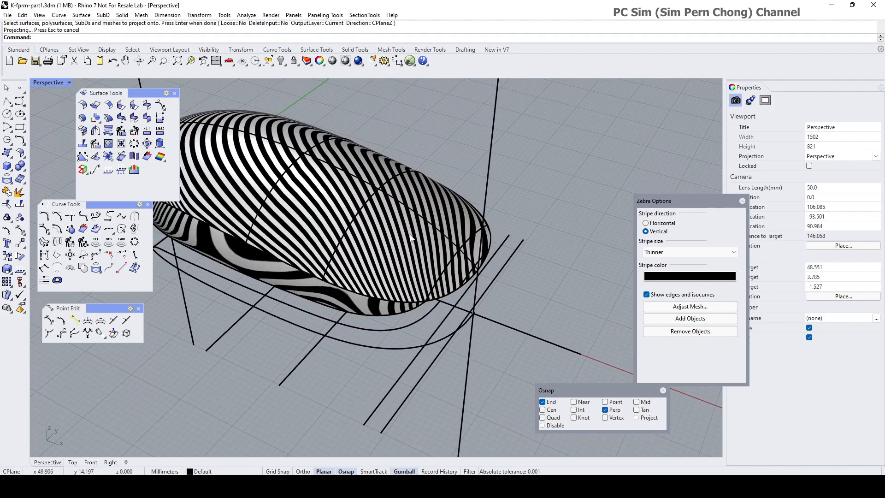
left_click(411, 238)
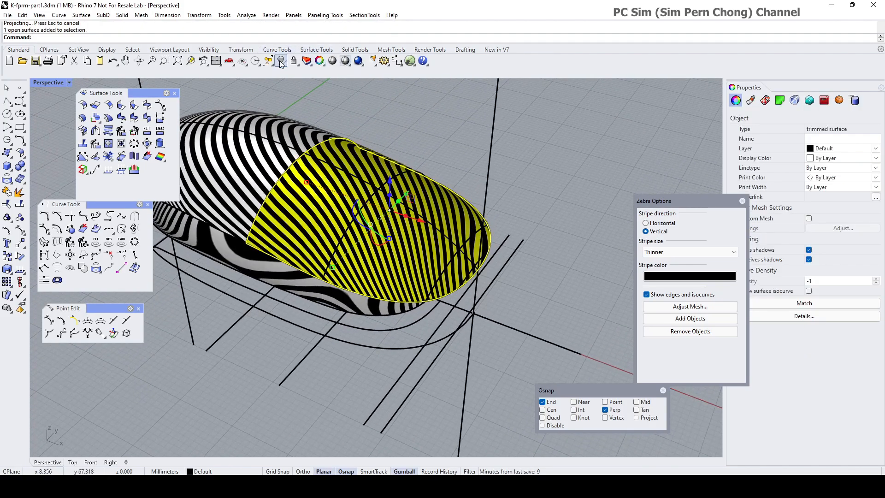
left_click(280, 61)
right_click_drag(386, 179, 388, 233)
left_click(363, 241)
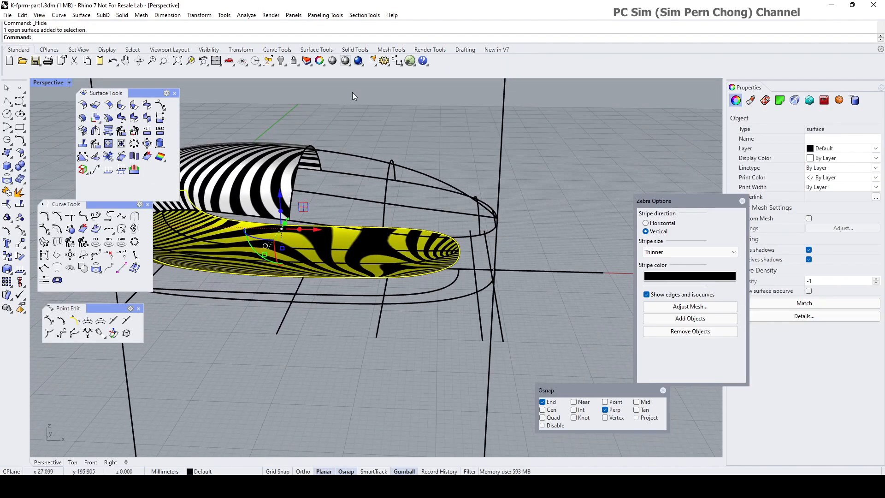
left_click(281, 60)
- Examine the projected section curves and the outlines around the open end in the four-viewport layout and Perspective view
mouse_move(351, 166)
right_mouse_down()
mouse_move(412, 199)
mouse_move(434, 153)
mouse_move(449, 149)
mouse_move(422, 172)
mouse_move(445, 178)
mouse_move(446, 156)
mouse_move(347, 185)
right_mouse_up()
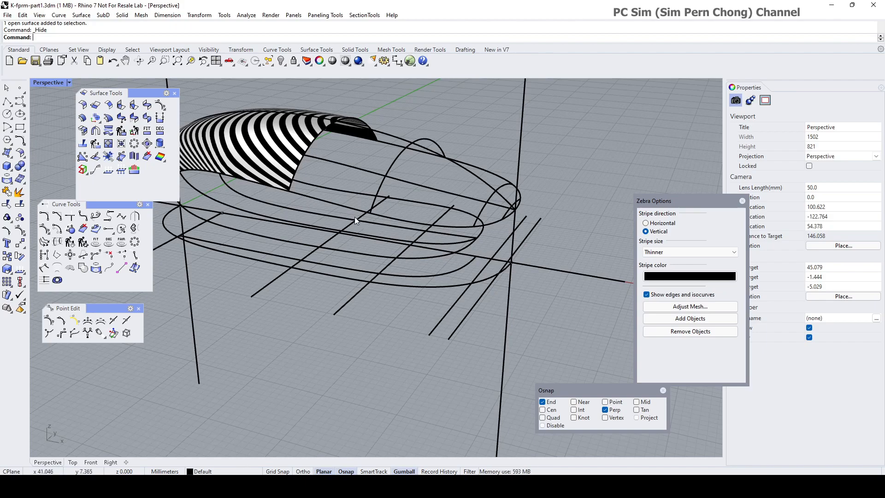
double_click(47, 82)
right_click_drag(253, 131, 327, 90)
scroll(328, 90, "up", 2)
scroll(422, 173, "up", 2)
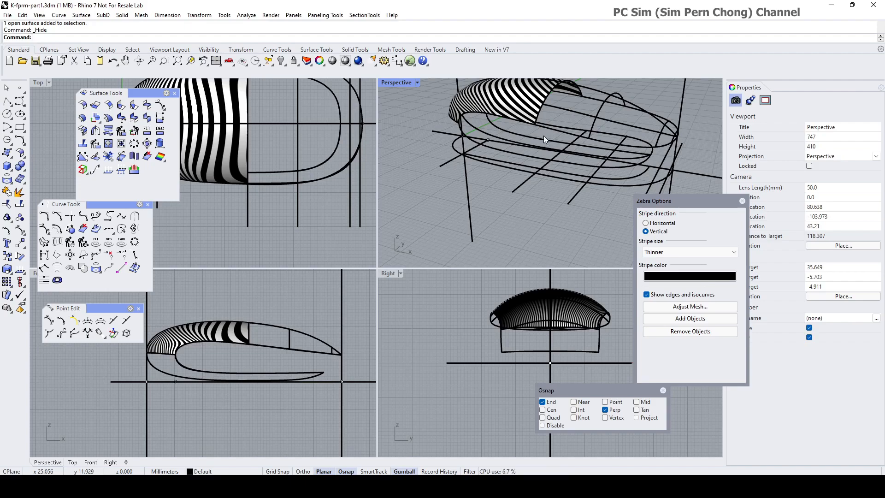
scroll(571, 144, "up", 3)
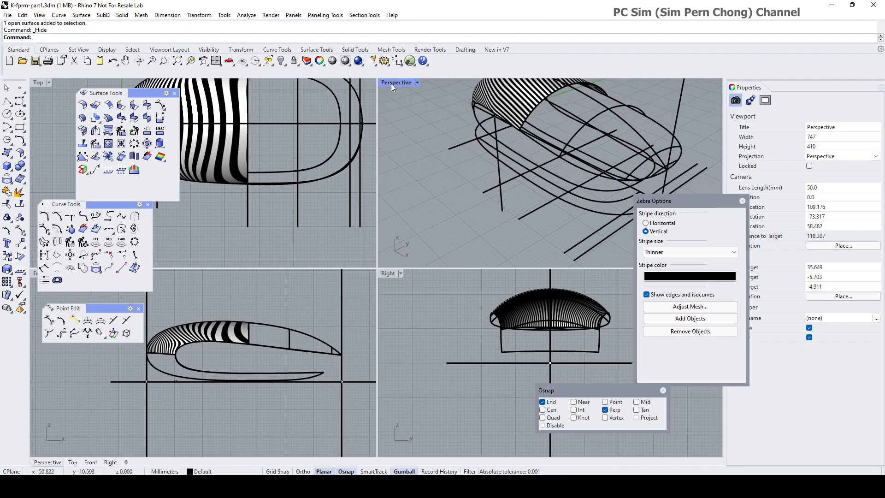
double_click(392, 82)
right_click_drag(411, 196, 428, 200)
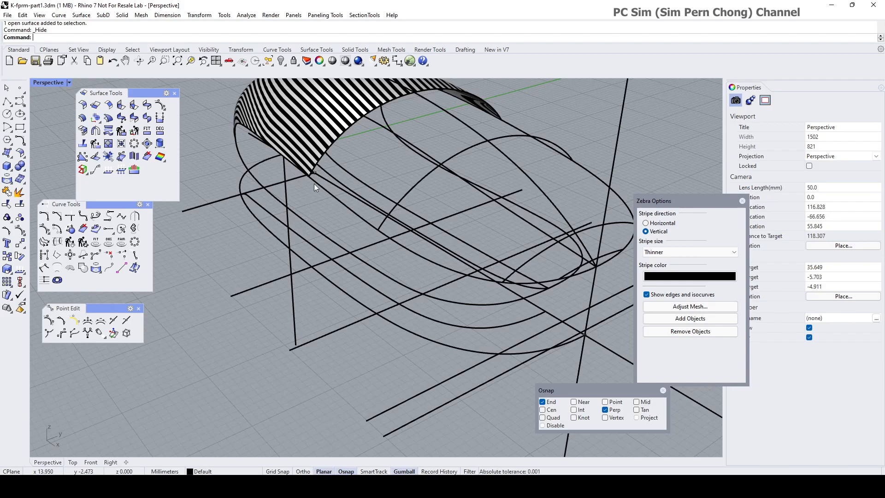
right_click_drag(314, 184, 396, 206)
left_click(377, 229)
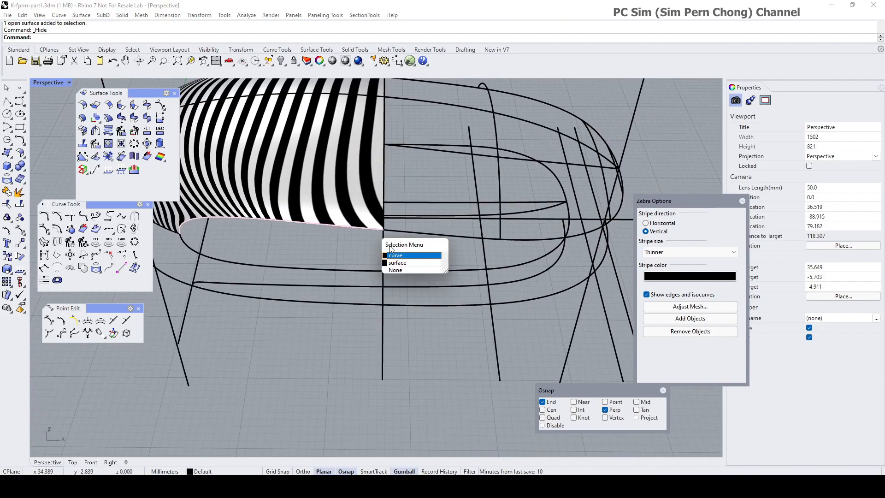
left_click(398, 259)
right_click_drag(402, 255, 430, 239)
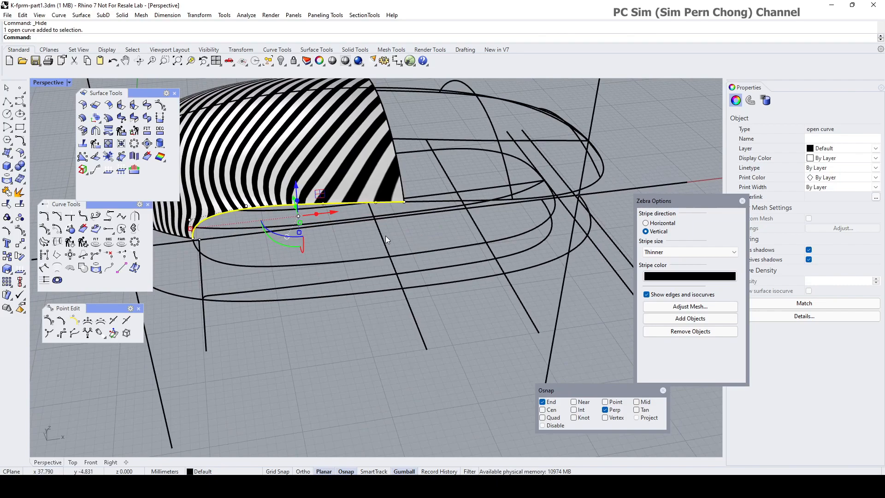
left_click(108, 228)
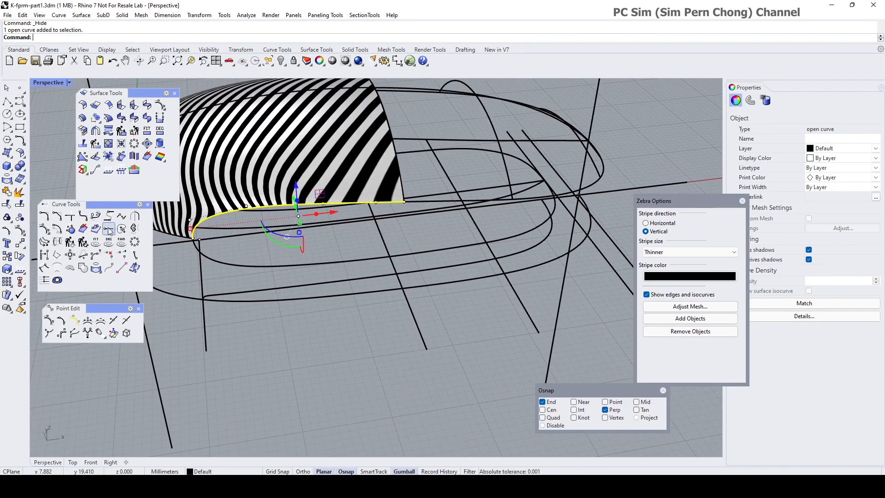
left_click(92, 37)
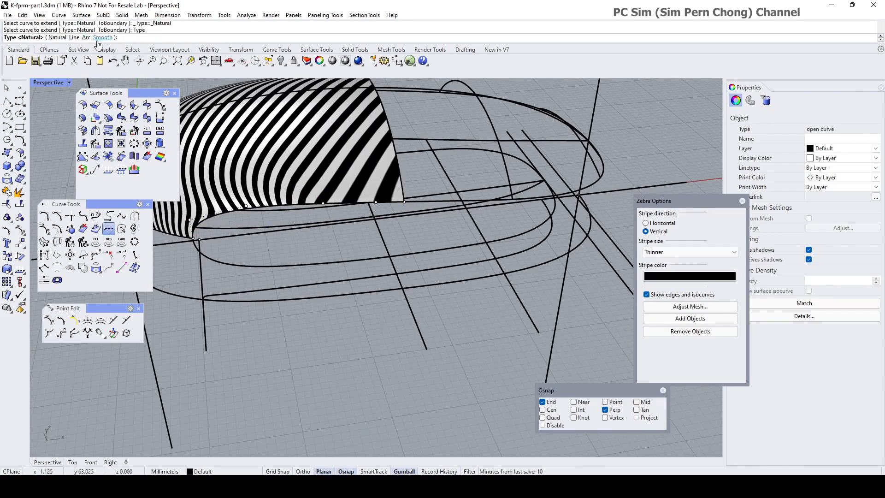
left_click(74, 38)
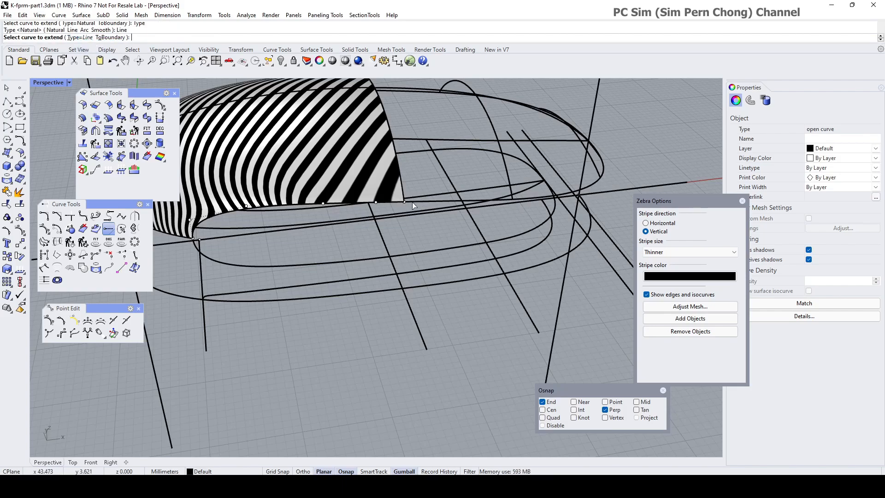
key("Escape")
left_click(405, 203)
right_click(438, 206)
key("Escape")
left_click(400, 202)
left_click(421, 225)
- Extend the upper surface's side edge curve from the cross-section with the Line type, straight out beyond the form's tip
right_click(427, 224)
left_click(76, 37)
left_click(74, 38)
left_click(403, 202)
left_click(424, 226)
right_click_drag(570, 213, 574, 269)
scroll(599, 346, "down", 4)
right_click_drag(628, 350, 517, 292, "shift")
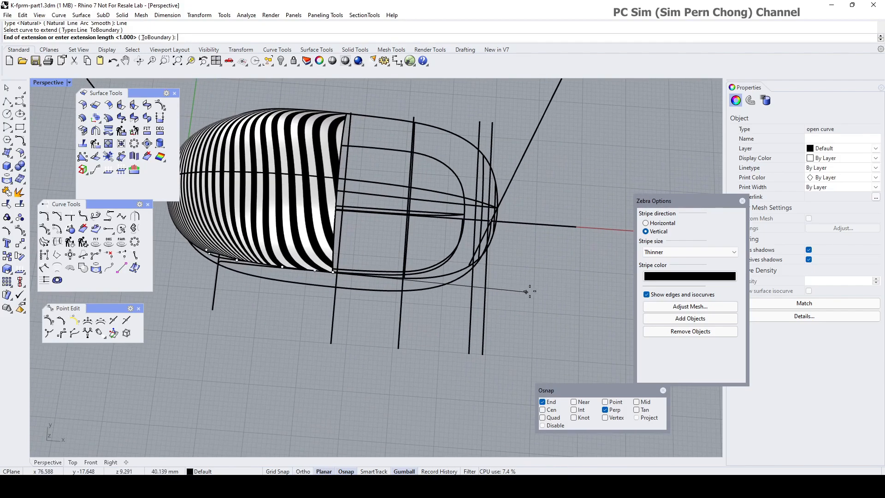
left_click(516, 292)
key("Return")
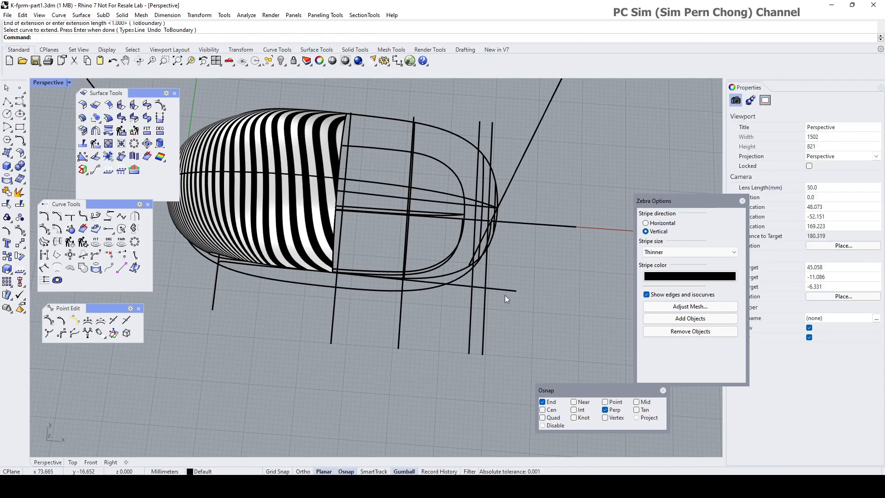
- Inspect how the extended side curve runs against the outline curves in the Top, four-viewport and Perspective views
left_click(498, 287)
double_click(36, 83)
double_click(38, 84)
scroll(420, 257, "up", 2)
right_click_drag(494, 283, 287, 260)
scroll(425, 295, "down", 4)
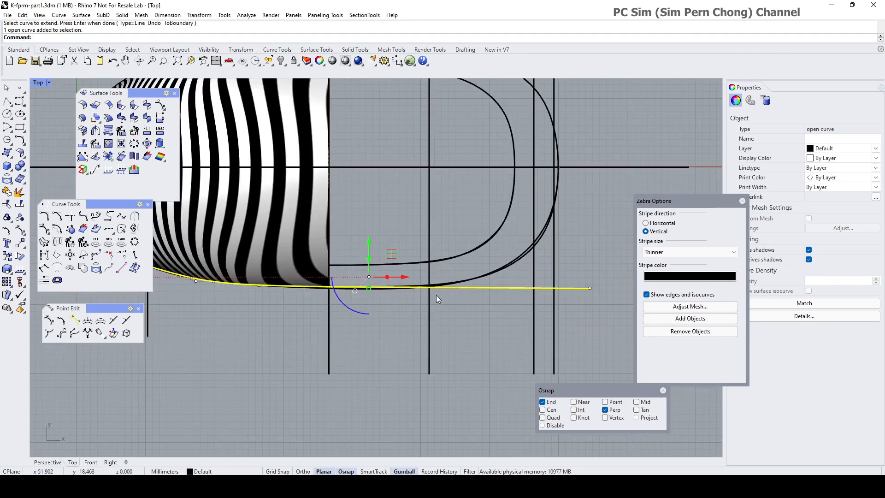
double_click(38, 82)
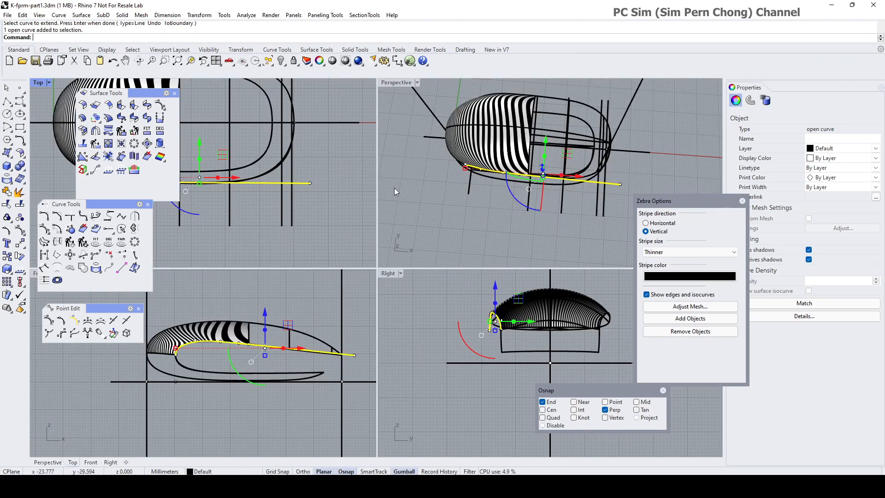
double_click(391, 83)
right_click_drag(454, 295, 376, 215)
scroll(408, 221, "up", 3)
scroll(368, 209, "down", 4)
key("Escape")
scroll(370, 218, "up", 5)
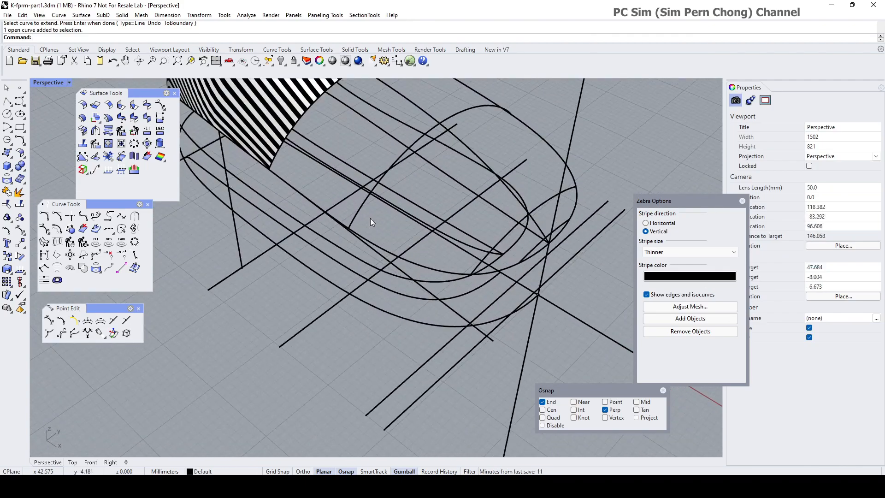
- Select the projected section curve nearest the existing surface and examine its lower end against the outline and extended side curves
left_click(360, 213)
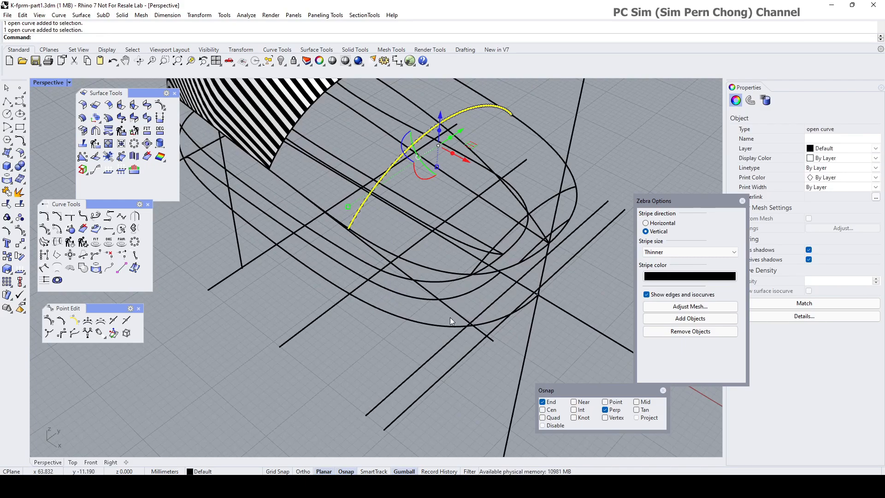
scroll(363, 233, "up", 6)
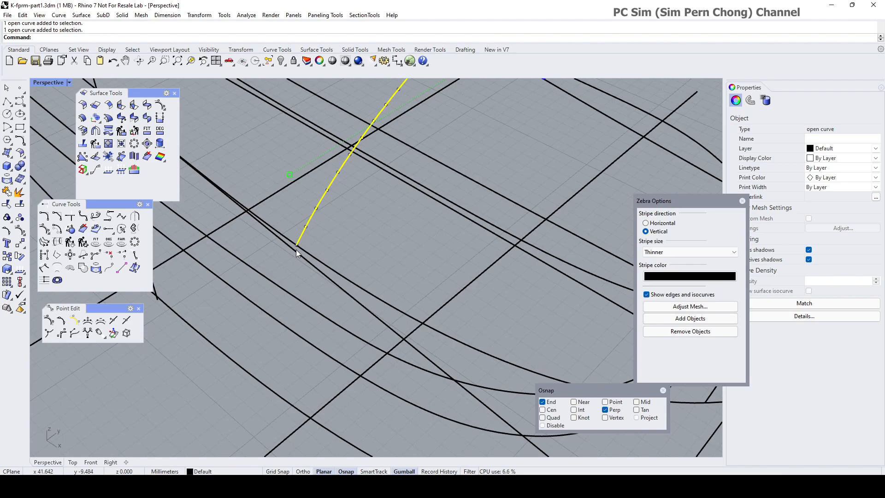
scroll(296, 250, "down", 6)
right_click_drag(399, 310, 342, 215, "shift")
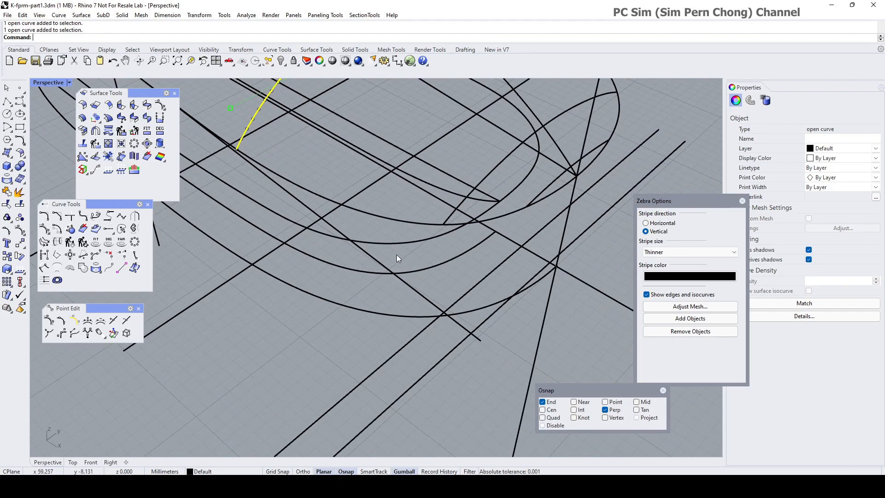
right_click_drag(272, 186, 312, 254, "shift")
scroll(268, 208, "up", 8)
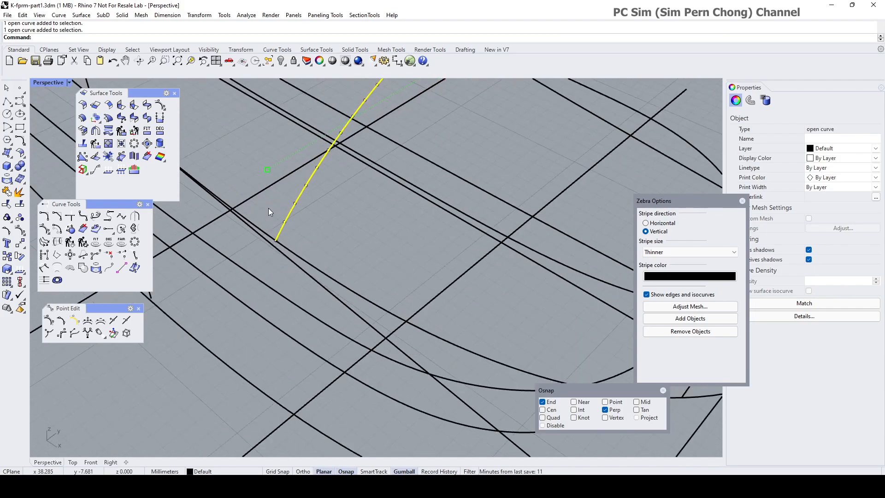
right_click_drag(275, 211, 279, 197)
scroll(300, 158, "up", 12)
right_click_drag(297, 158, 295, 172, "shift")
scroll(295, 172, "down", 10)
scroll(298, 186, "up", 14)
scroll(297, 186, "down", 9)
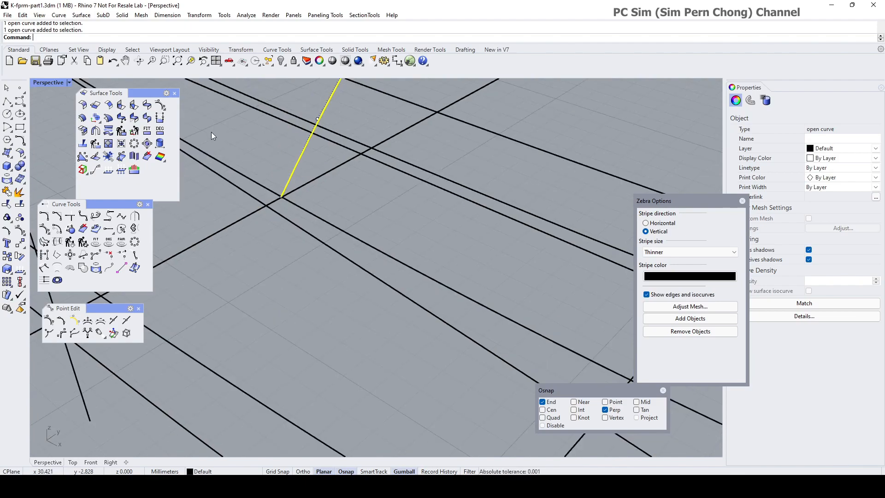
- Extend the lower end of the section curve nearest the existing surface with the Natural type, beyond the outline curves
type("Ext")
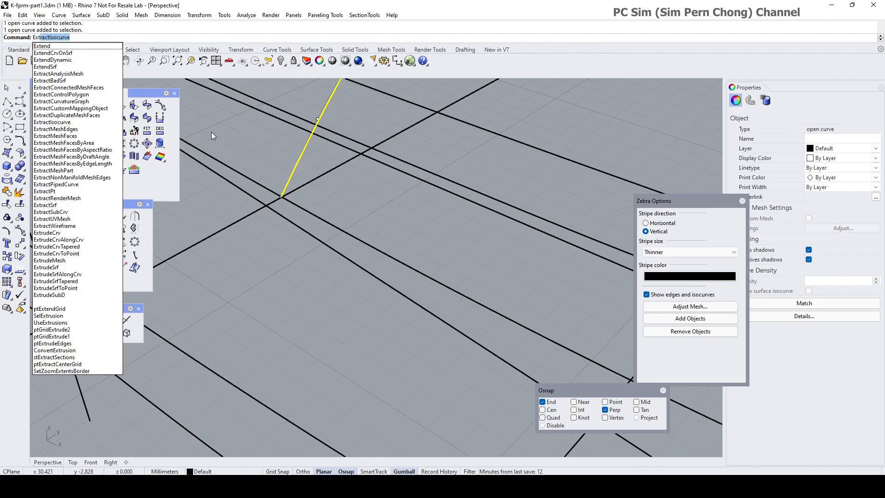
type("end")
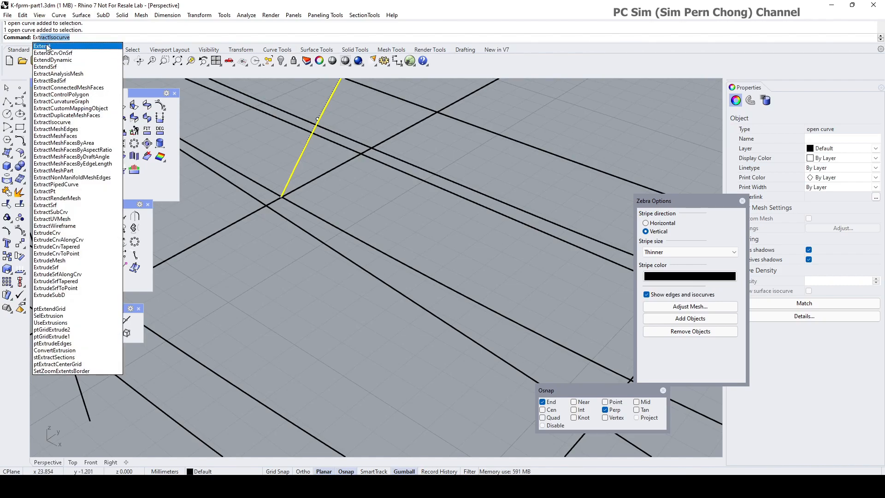
key("Return")
key("Escape")
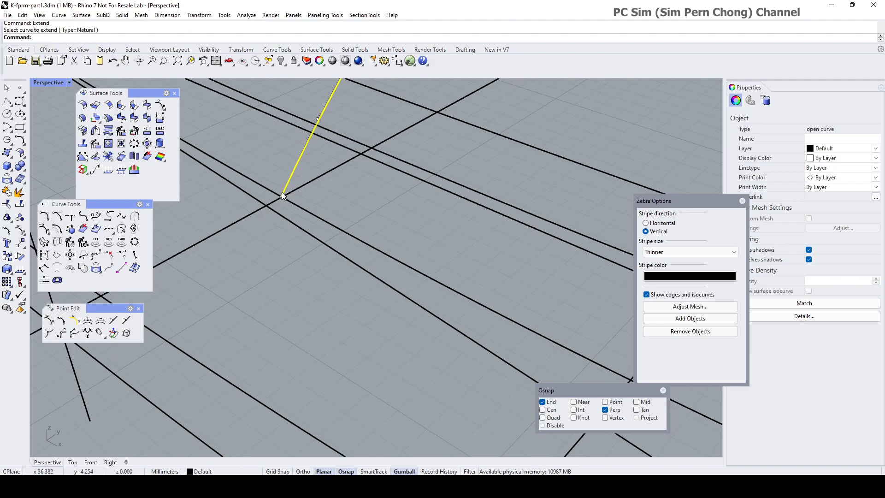
key("Return")
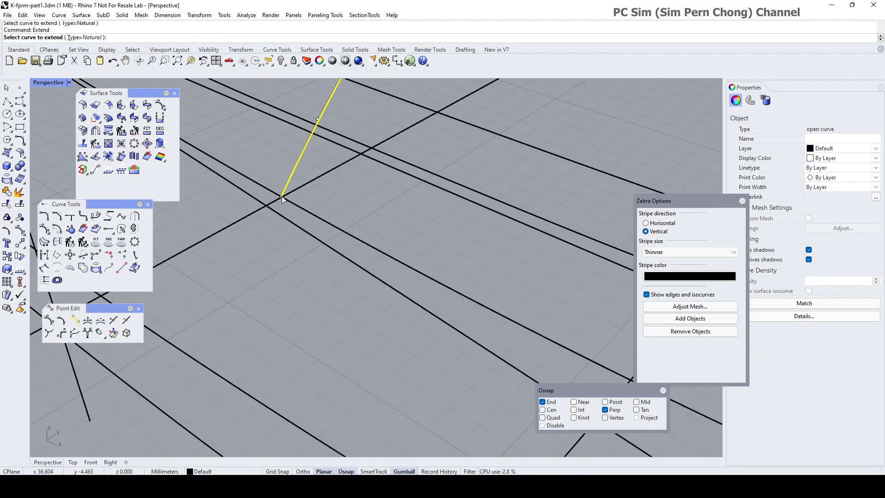
left_click(282, 199)
right_click_drag(283, 210, 283, 247)
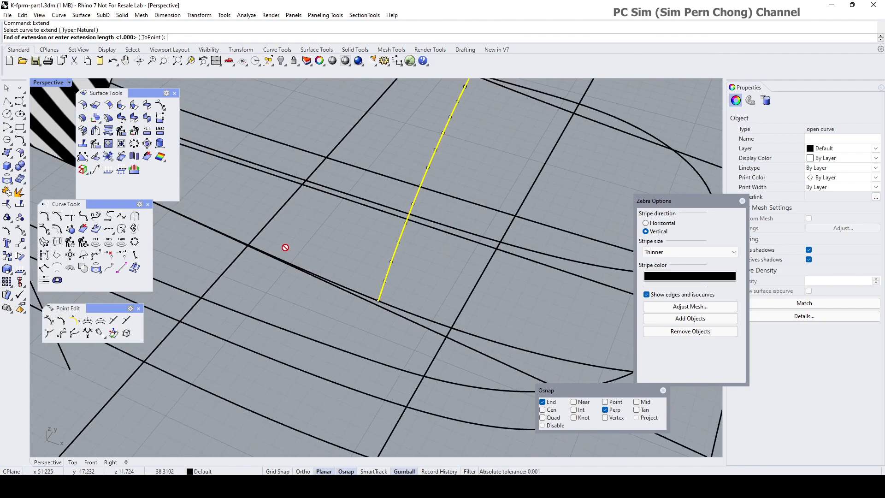
left_click(375, 311)
scroll(429, 317, "down", 3)
key("Return")
right_click_drag(513, 323, 378, 257)
key("Return")
left_click(380, 259)
key("Return")
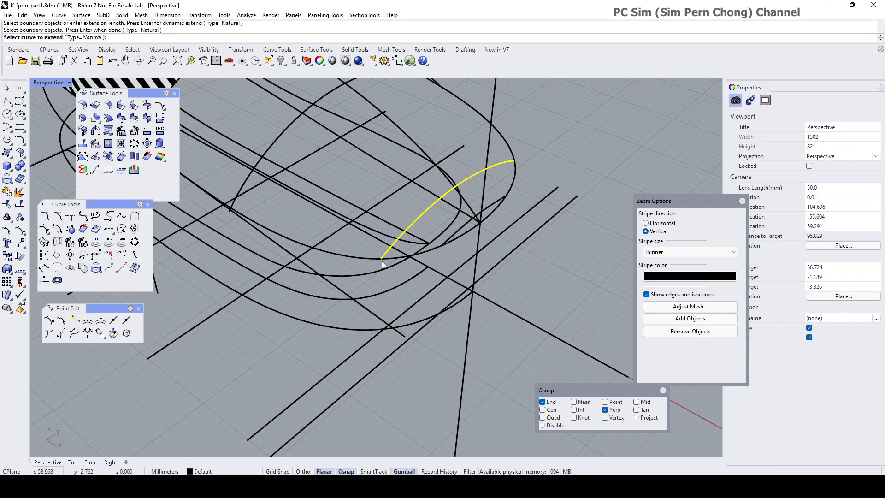
key("Escape")
- Extend the lower end of the middle section curve with the Line type, straight out past the outline curves
left_click(383, 258)
key("Return")
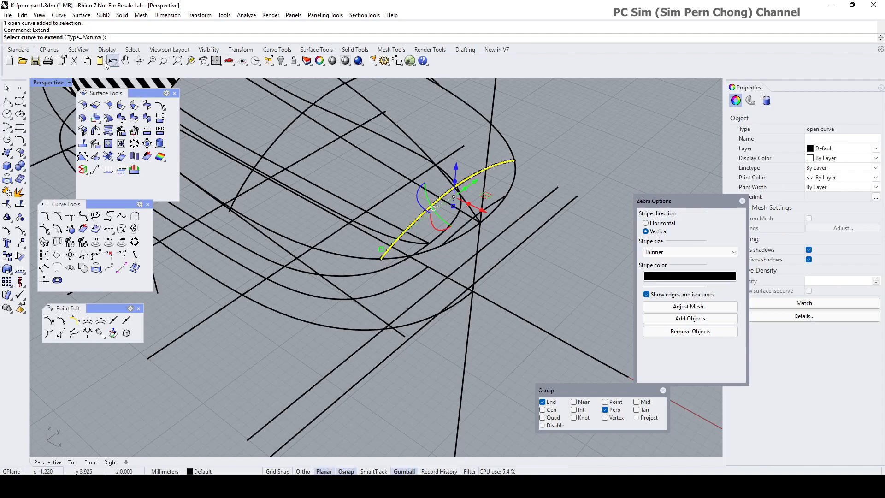
left_click(75, 38)
left_click(74, 38)
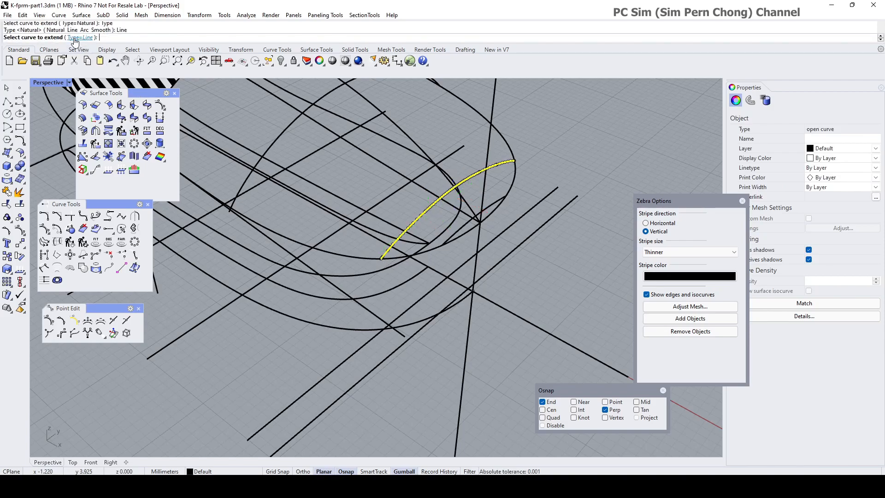
key("Escape")
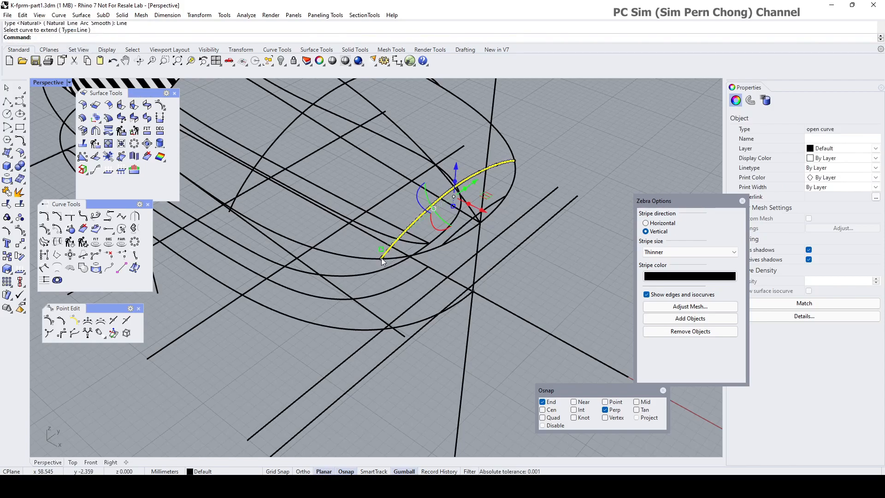
key("Escape")
scroll(383, 258, "up", 3)
left_click(388, 250)
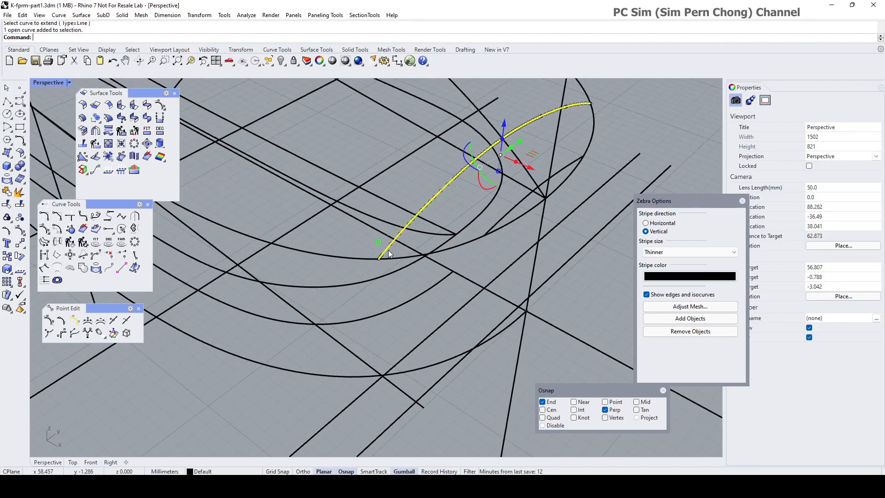
key("Return")
left_click(380, 259)
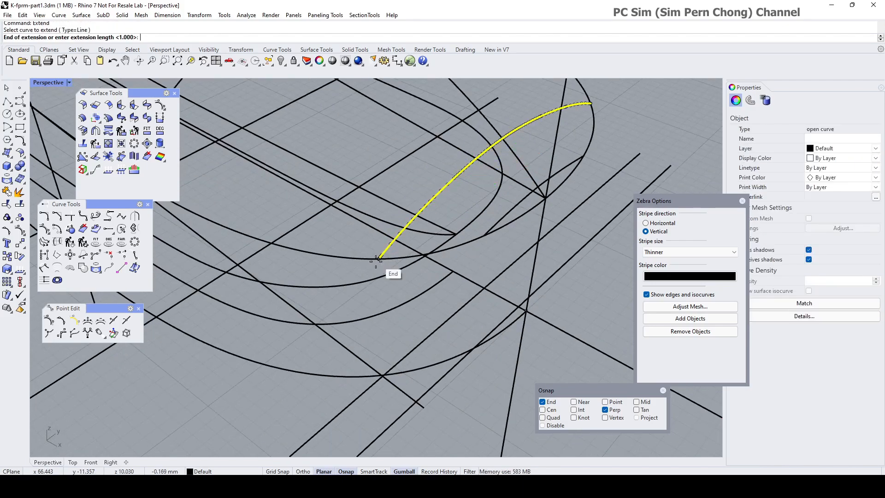
right_click_drag(318, 330, 247, 207)
left_click(232, 215)
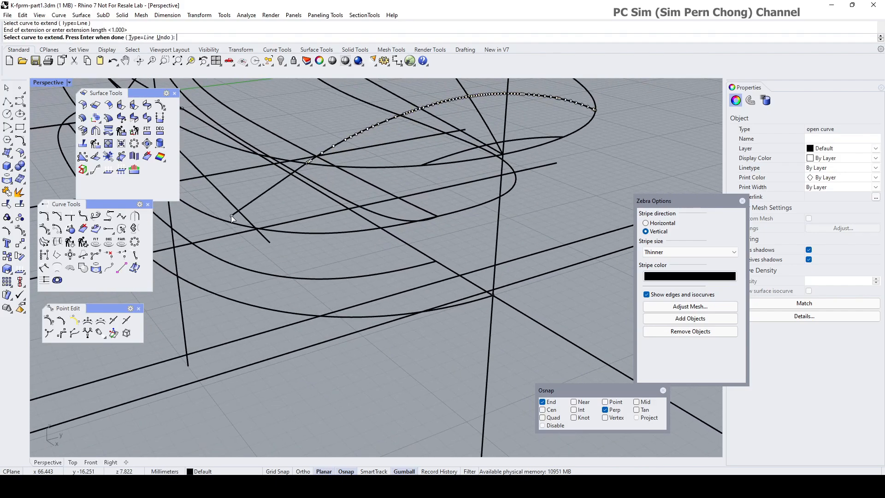
right_click(232, 215)
- Extend the lower end of the section curve nearest the tip with the Line type, straight beyond the outlines
right_click(443, 154)
left_click(429, 165)
right_click(430, 166)
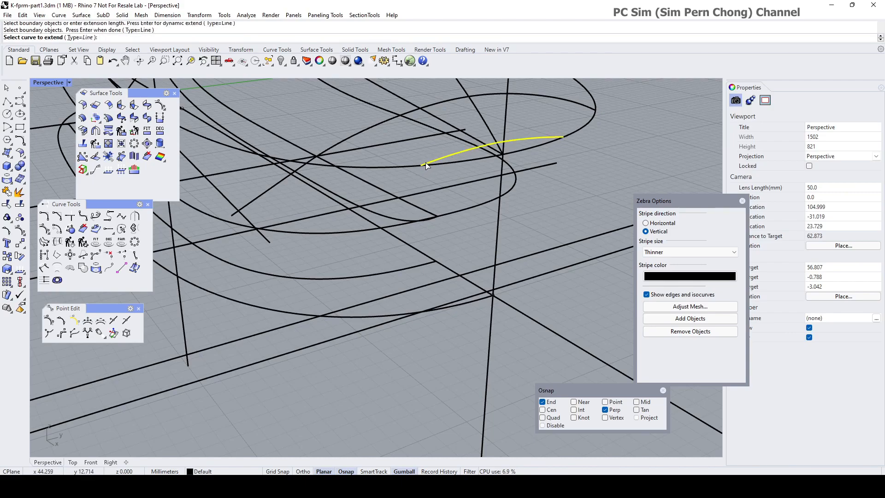
right_click(427, 162)
left_click(425, 166)
right_click(419, 167)
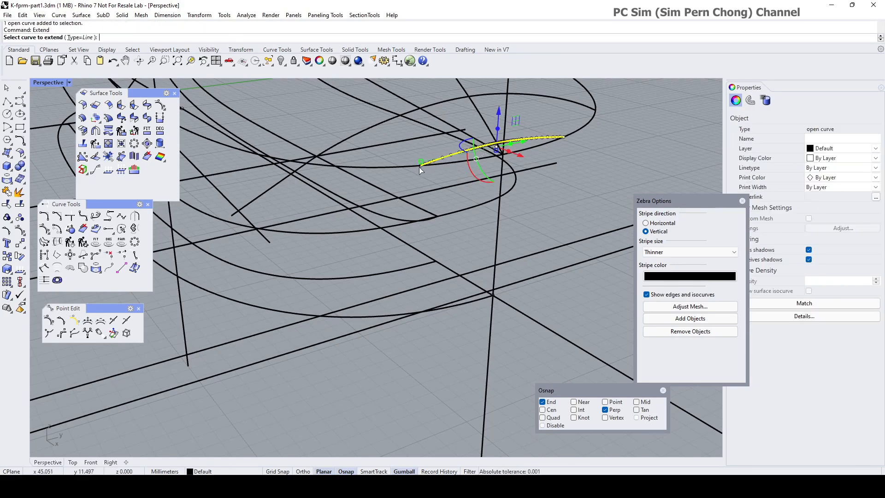
left_click(427, 163)
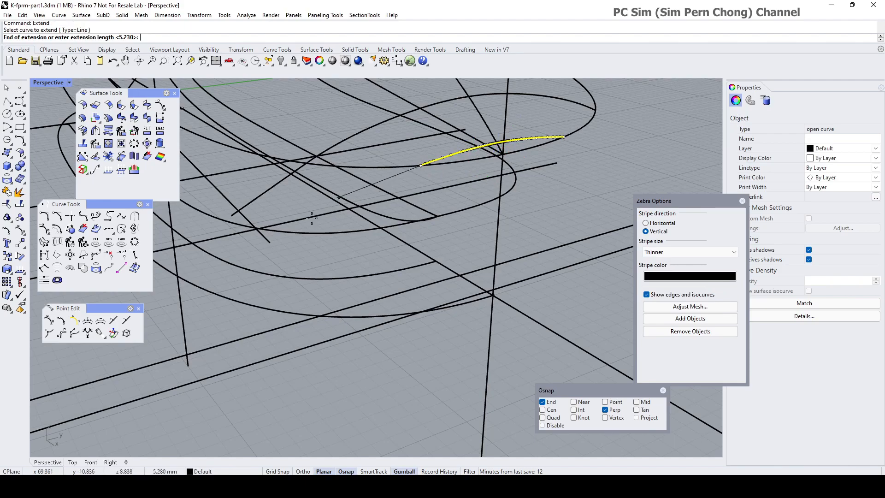
right_click_drag(292, 251, 285, 247)
left_click(231, 309)
key("Return")
- Hide the straight construction lines that cross beneath the form on the ground plane
right_click_drag(230, 309, 337, 237)
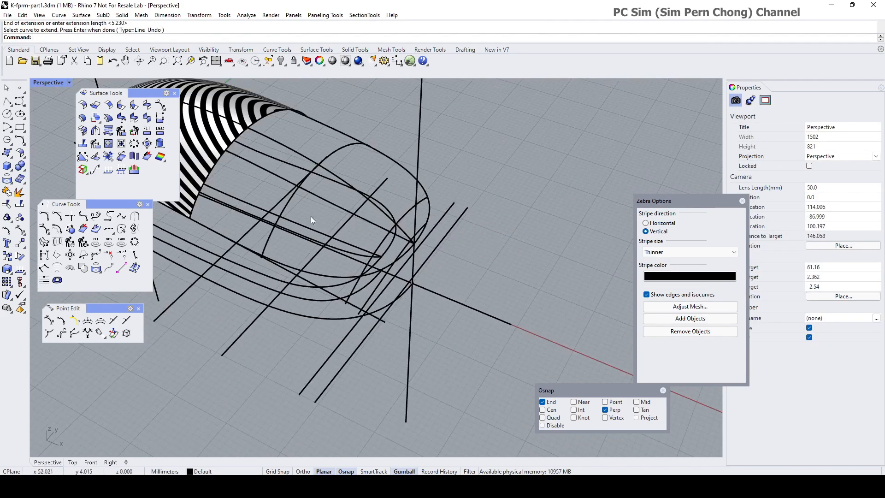
double_click(36, 83)
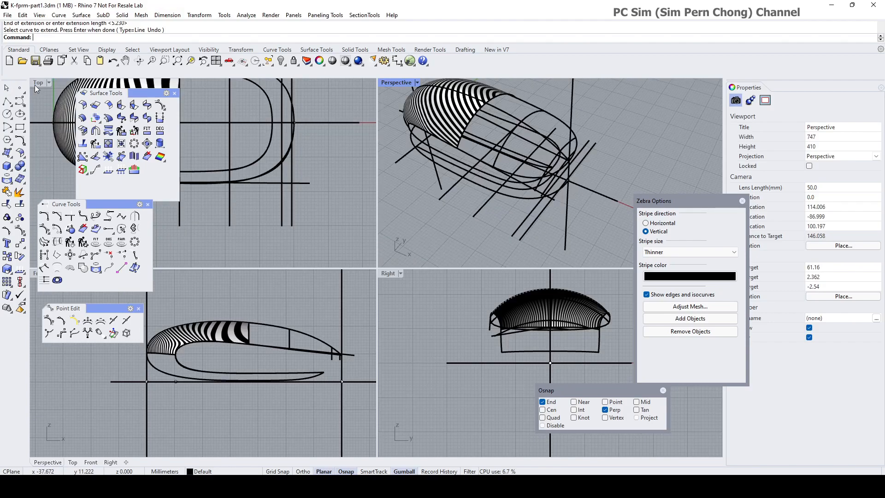
right_click_drag(502, 224, 479, 224)
left_click(468, 197)
left_click(445, 176, "shift")
left_click(494, 224, "shift")
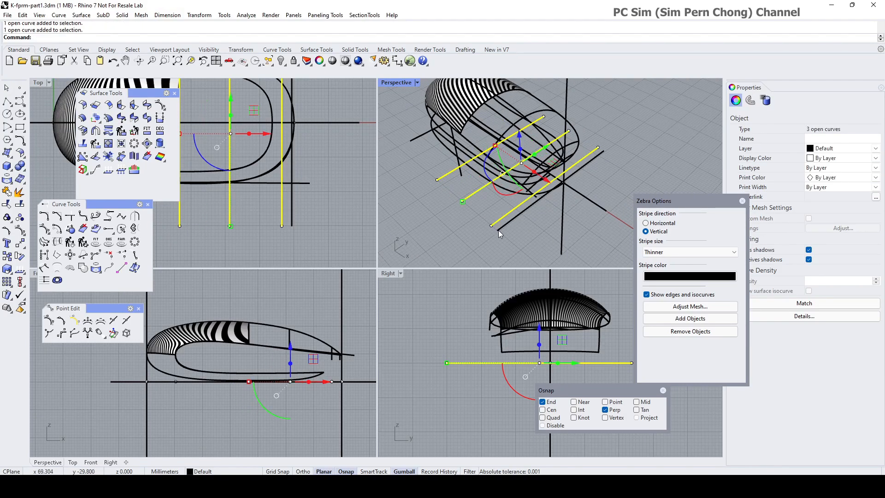
left_click(280, 60)
- In the Top view, dynamically extend the two section curves nearest the tip with the Natural type, past the extended side curve
scroll(294, 178, "up", 3)
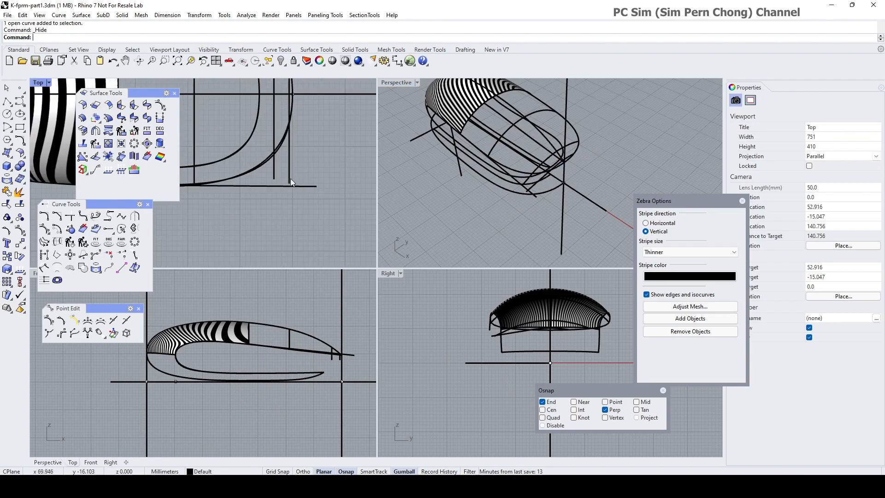
scroll(286, 178, "up", 1)
right_click_drag(286, 178, 306, 202)
double_click(38, 83)
scroll(447, 257, "down", 2)
right_click_drag(447, 256, 322, 172)
left_click(108, 229)
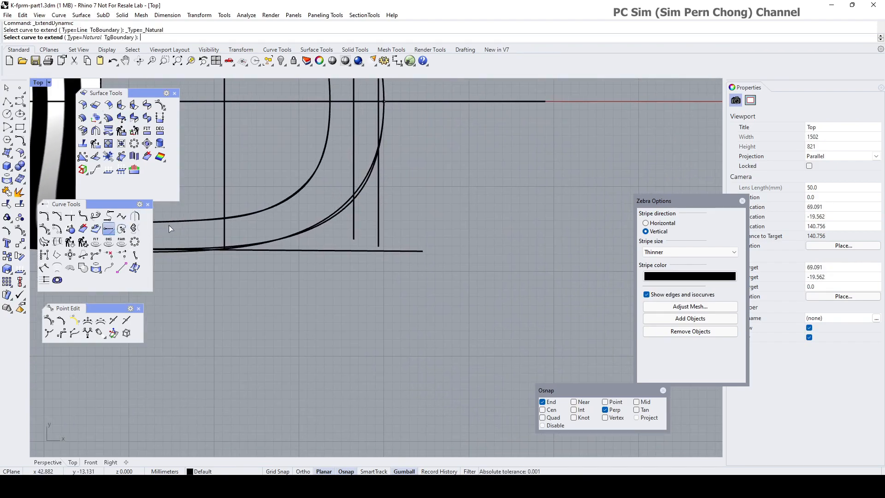
left_click(354, 236)
left_click(355, 269)
right_click(390, 239)
left_click(379, 246)
left_click(380, 237)
left_click(378, 266)
right_click(283, 270)
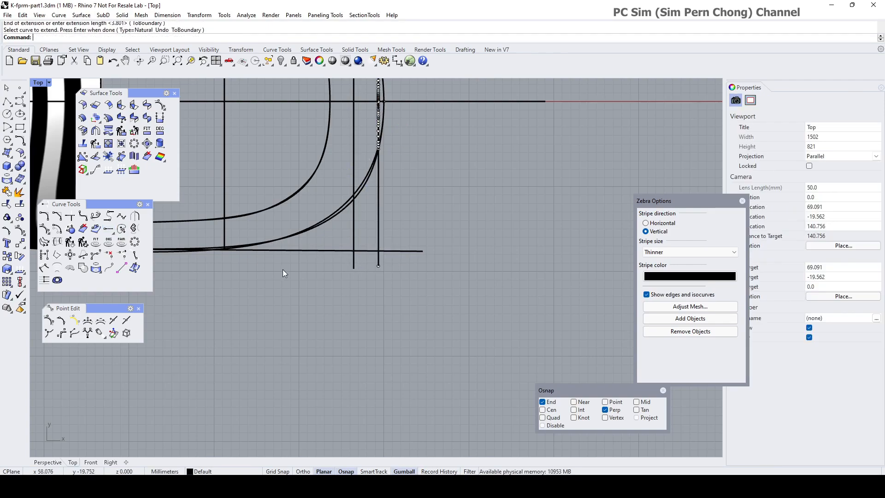
- Dynamically extend the section curve nearest the existing surface past the extended side curve, keeping the Natural type
scroll(307, 246, "up", 5)
left_click(262, 239)
right_click(264, 238)
left_click(262, 256)
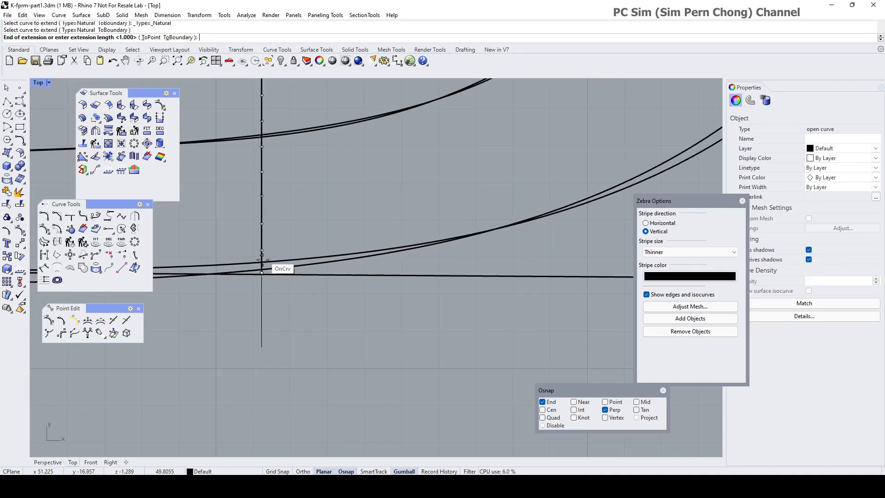
left_click(263, 305)
right_click(264, 305)
scroll(266, 305, "up", 3)
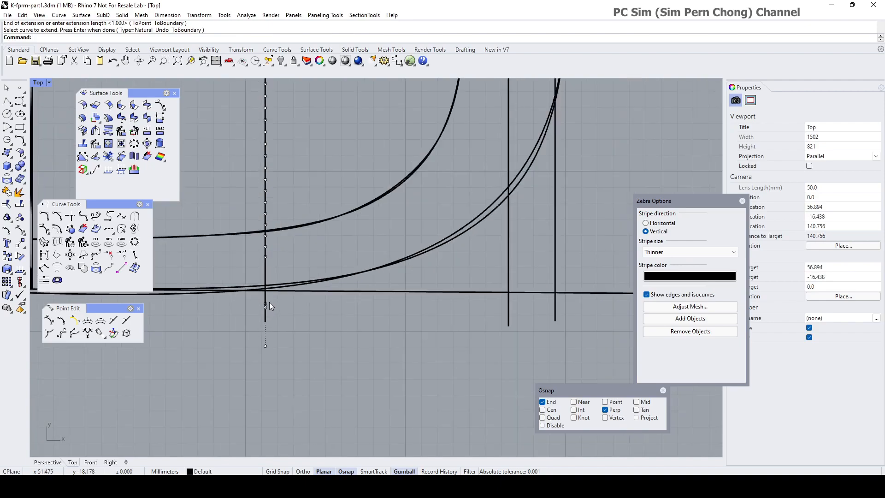
- Trim the overhanging ends of the three section curves, using the extended side curve as the cutting object
scroll(269, 302, "down", 6)
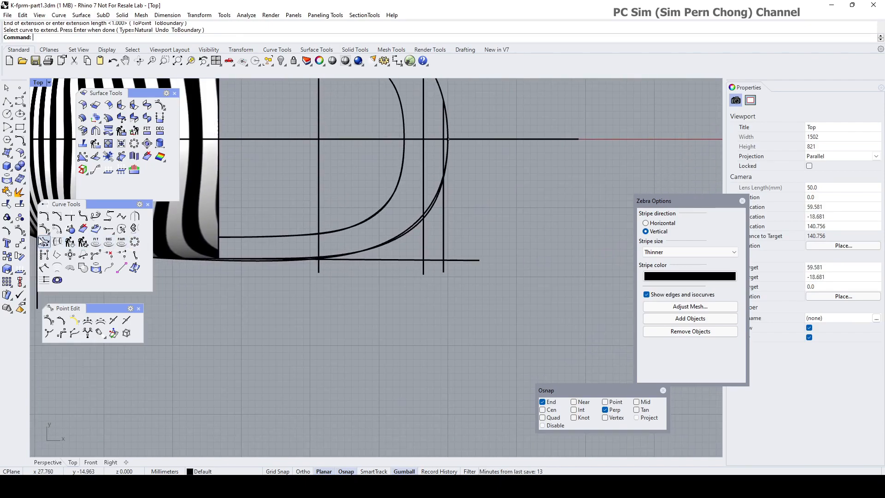
left_click(7, 207)
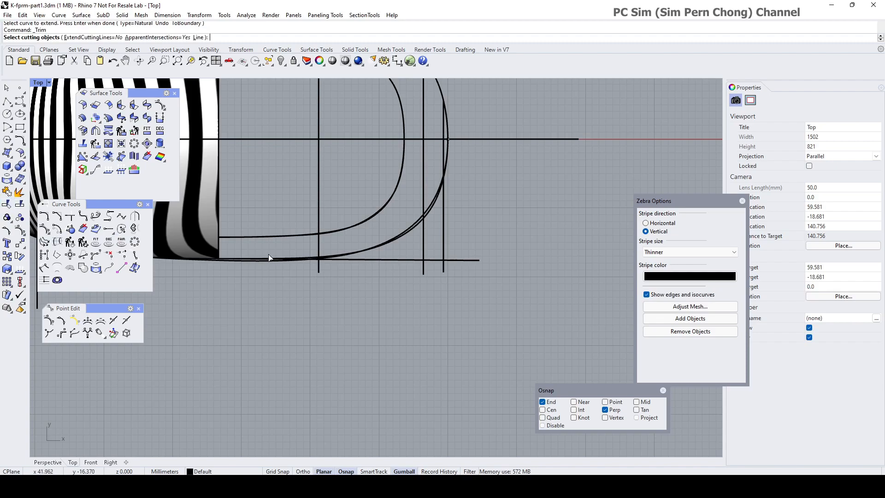
left_click(378, 261)
key("Return")
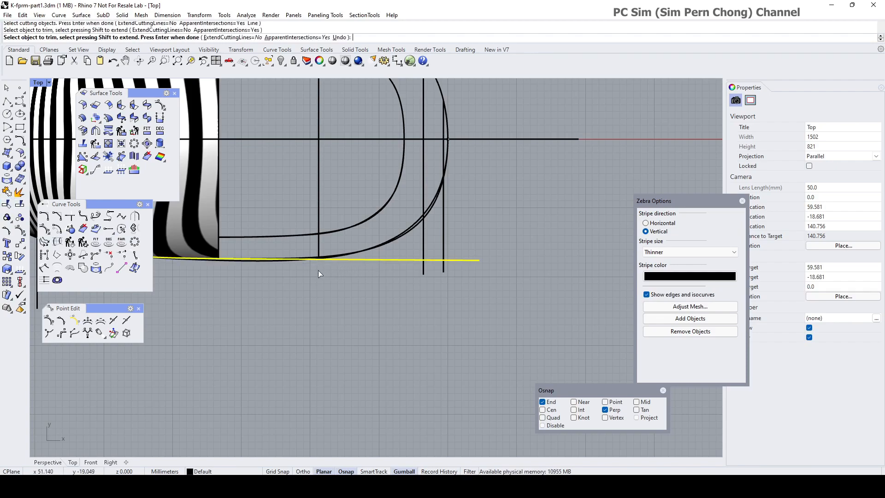
left_click(423, 269)
left_click(444, 272)
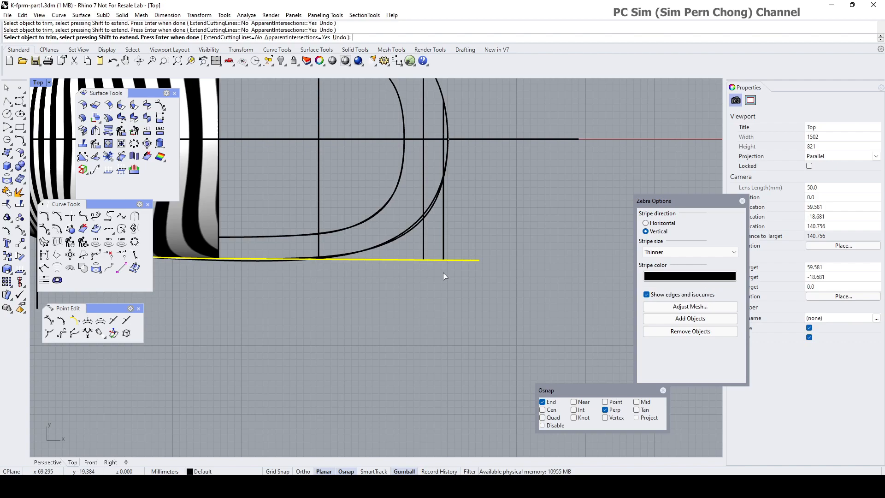
key("Return")
- Trim away the upper halves of the three section curves in the Top view, using the centre line as cutter
scroll(444, 273, "down", 3)
right_click_drag(444, 274, 362, 294)
scroll(315, 248, "up", 2)
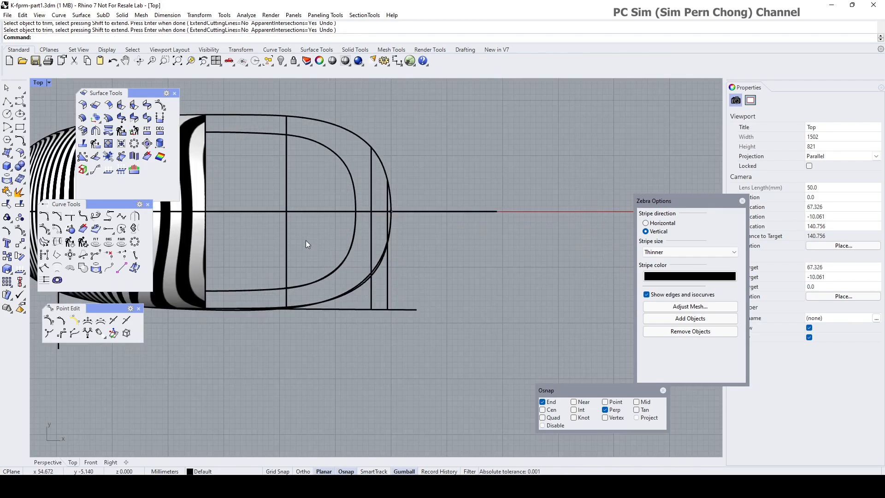
key("Return")
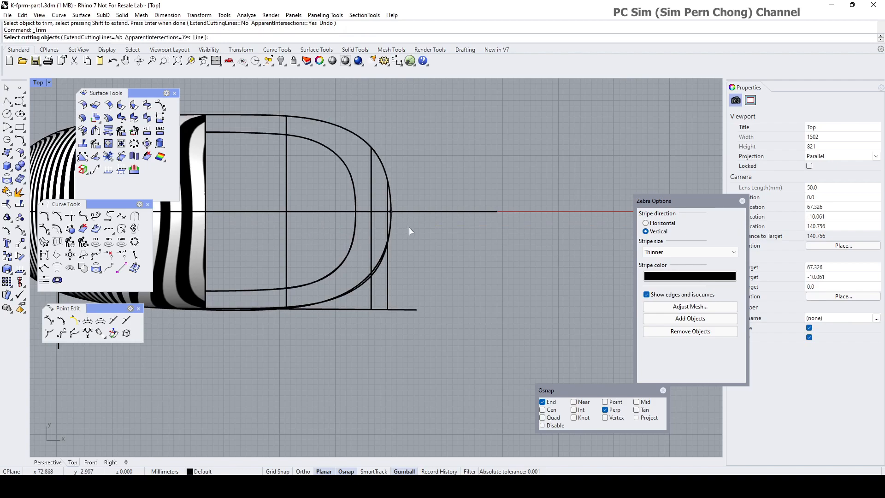
left_click(421, 212)
key("Return")
left_click(286, 175)
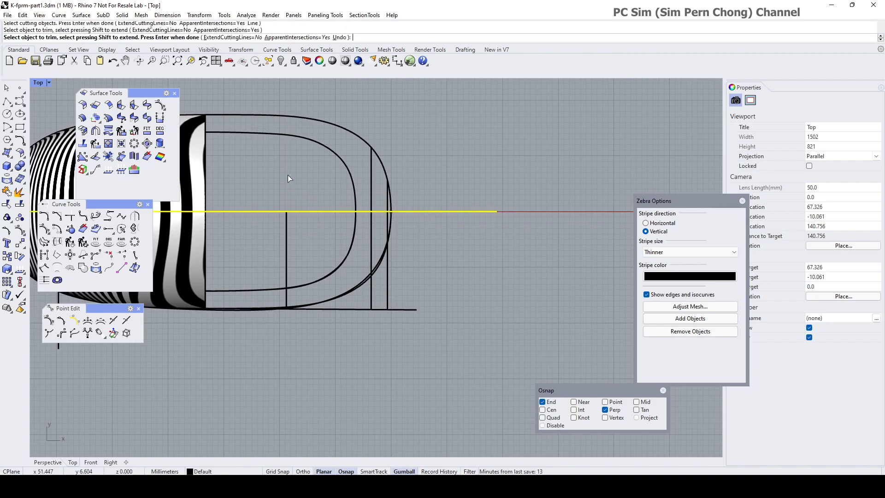
left_click(371, 186)
left_click(388, 199)
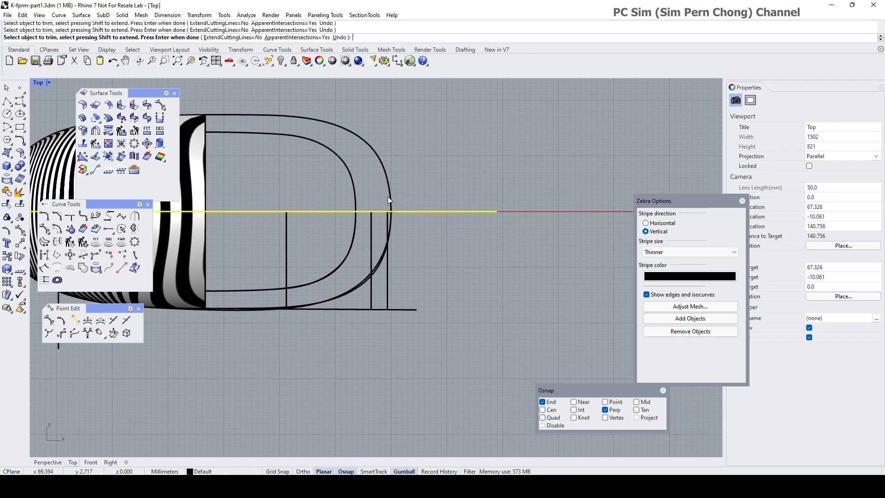
key("Return")
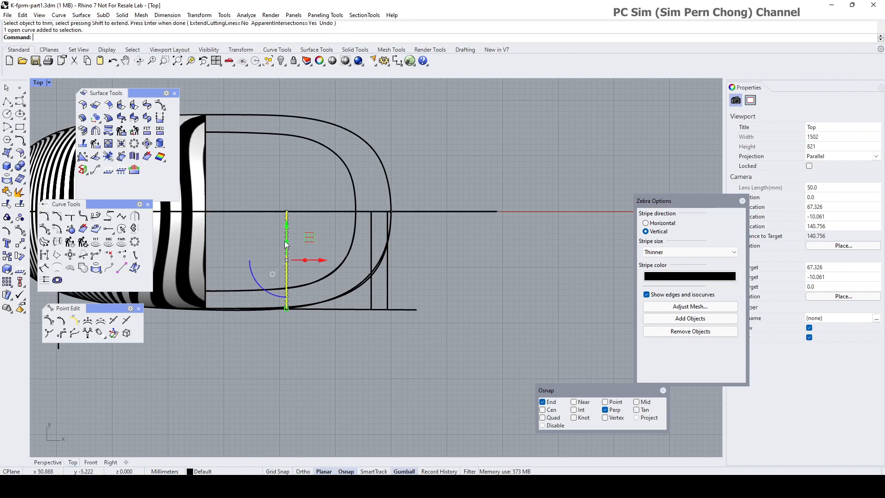
- Mirror the three trimmed section curves across the form's horizontal centre line, keeping the originals
left_click(287, 245)
left_click(371, 228)
left_click(387, 223, "shift")
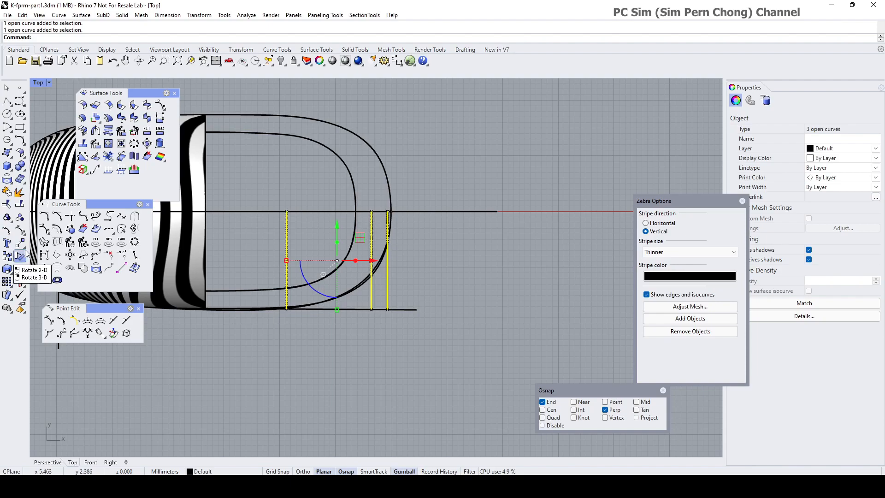
left_click(23, 259)
left_click(35, 259)
left_click(396, 210)
left_click(420, 210)
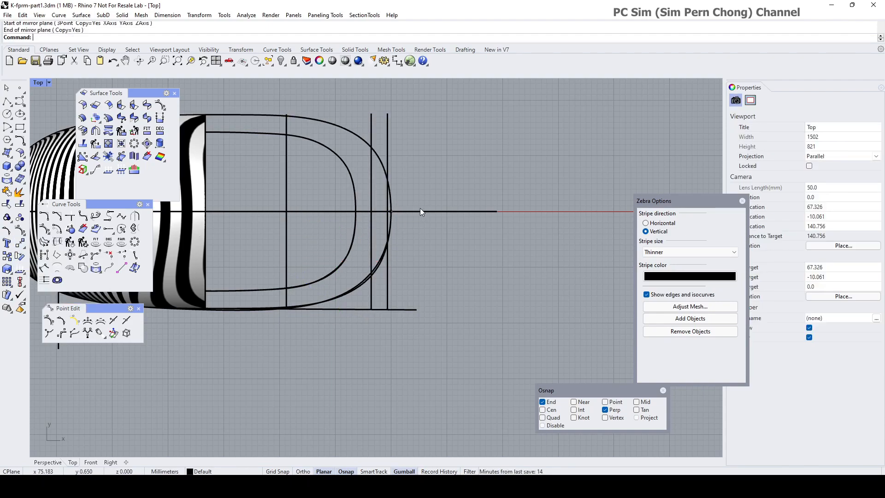
- Join each of the three section curves with its mirrored half to form three continuous open curves
left_click(6, 192)
left_click(286, 200)
left_click(286, 223)
right_click(285, 223)
right_click(286, 221)
left_click(372, 189)
left_click(372, 224)
right_click(374, 224)
left_click(390, 180)
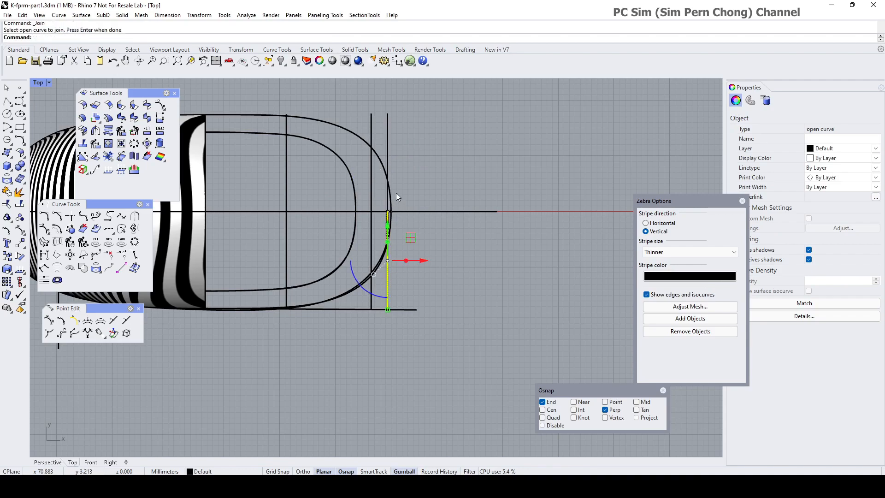
left_click(388, 244)
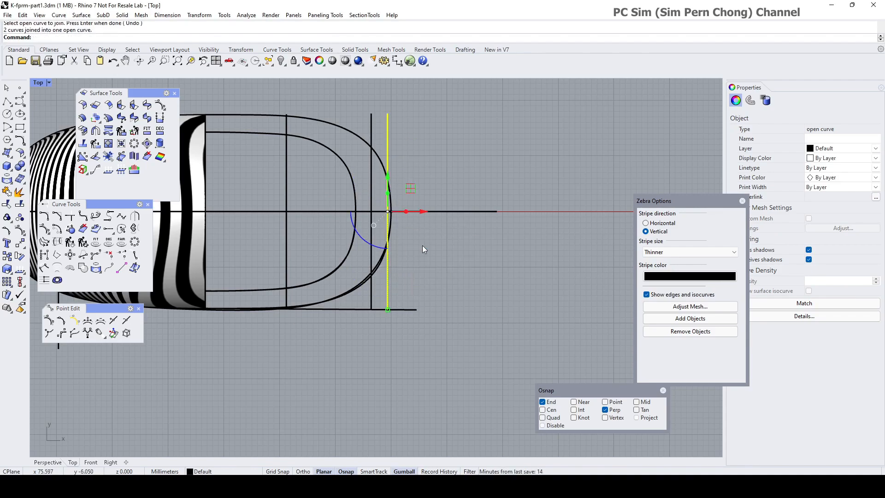
right_click(422, 245)
- Rebuild the joined middle and end section curves in the Perspective view
double_click(39, 82)
double_click(396, 81)
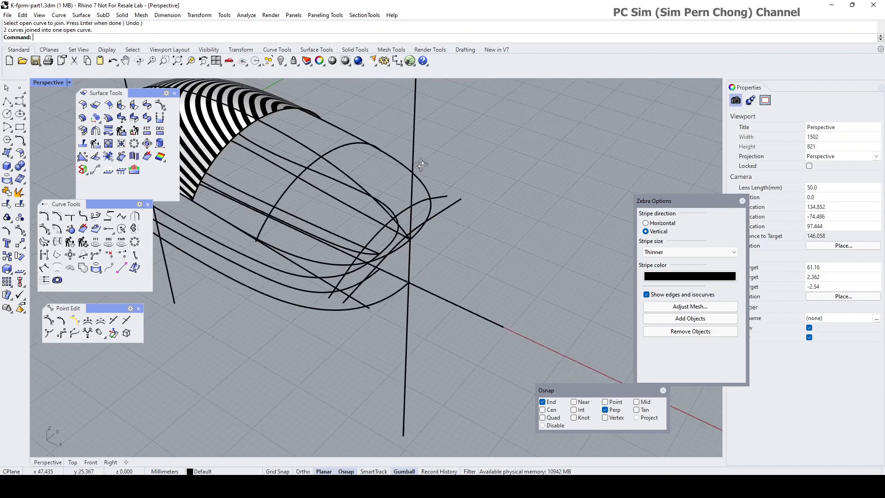
left_click(299, 179)
left_click(405, 151)
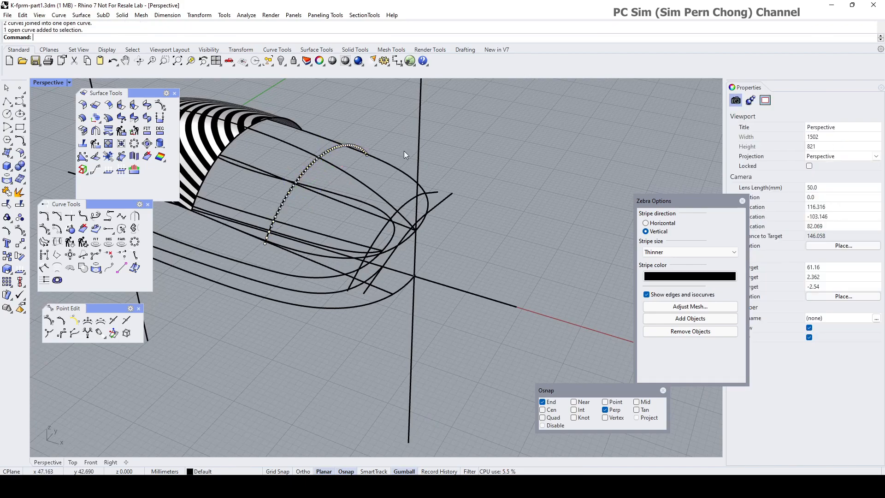
left_click(84, 243)
left_click(308, 170)
left_click(391, 242)
key("Return")
key("Return")
- Examine the control points of the rebuilt section curves and the curve at the existing surface's edge
right_click_drag(453, 263, 525, 259)
left_click(398, 255)
left_click(532, 274)
left_click(458, 253)
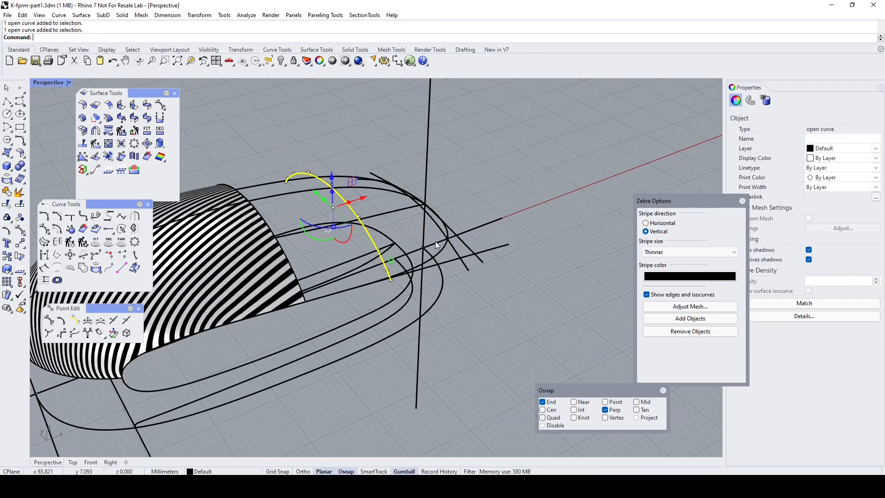
left_click(287, 264)
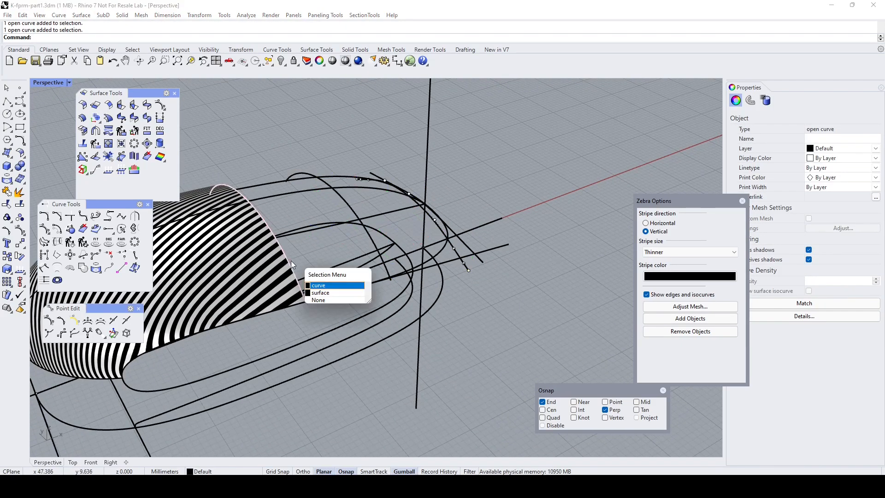
left_click(324, 285)
left_click(325, 284)
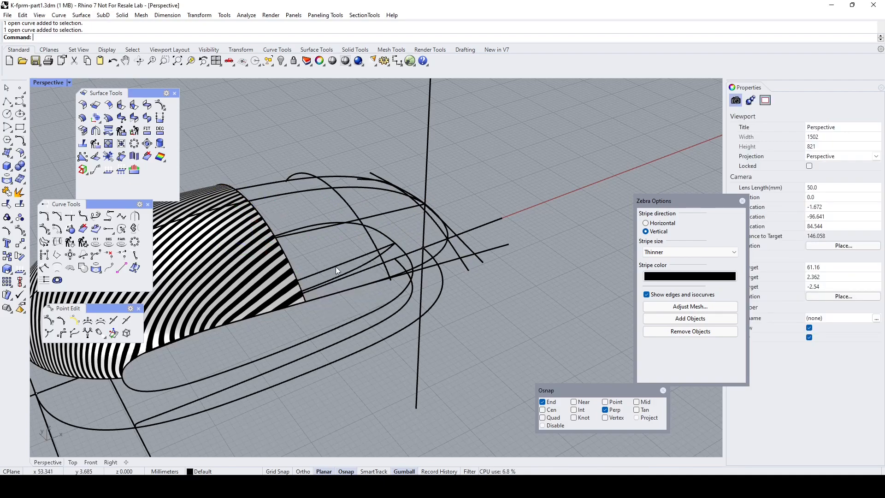
right_click_drag(330, 256, 330, 264)
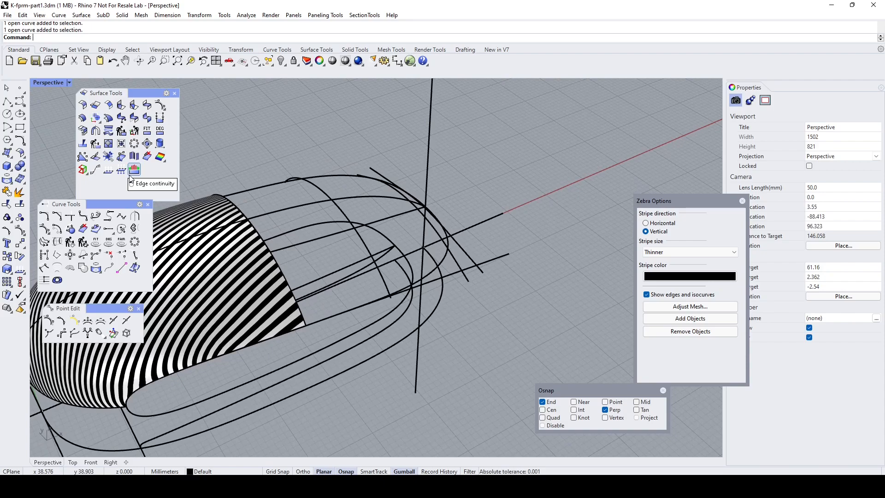
- Loft a surface through the existing surface's edge curve and the middle and end section curves, using Normal style without simplifying
left_click(8, 154)
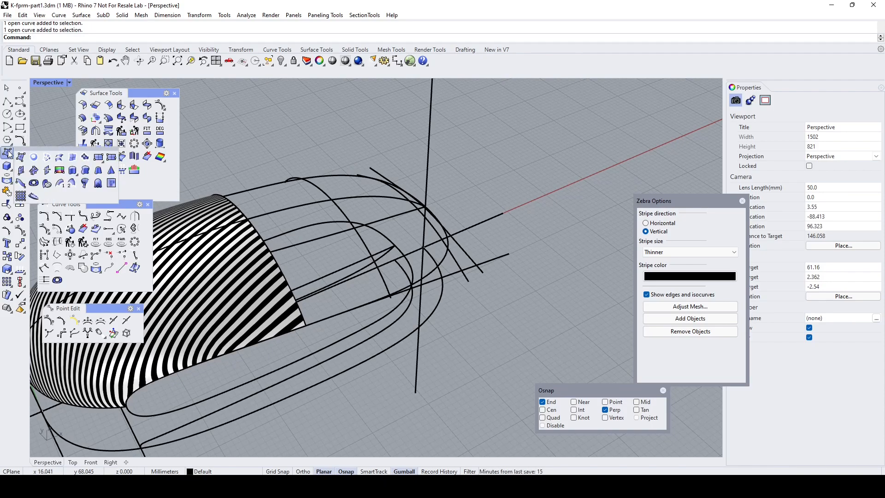
left_click(59, 158)
left_click(285, 272)
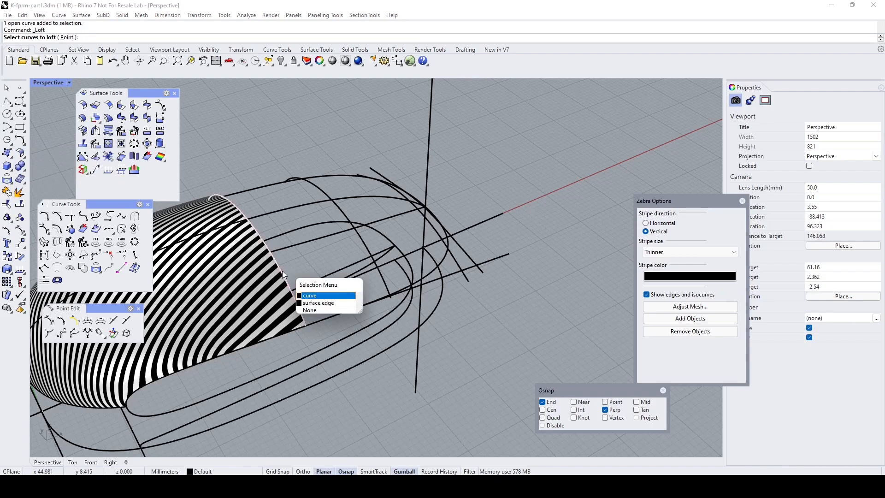
left_click(309, 295)
left_click(364, 243)
left_click(439, 236)
key("Return")
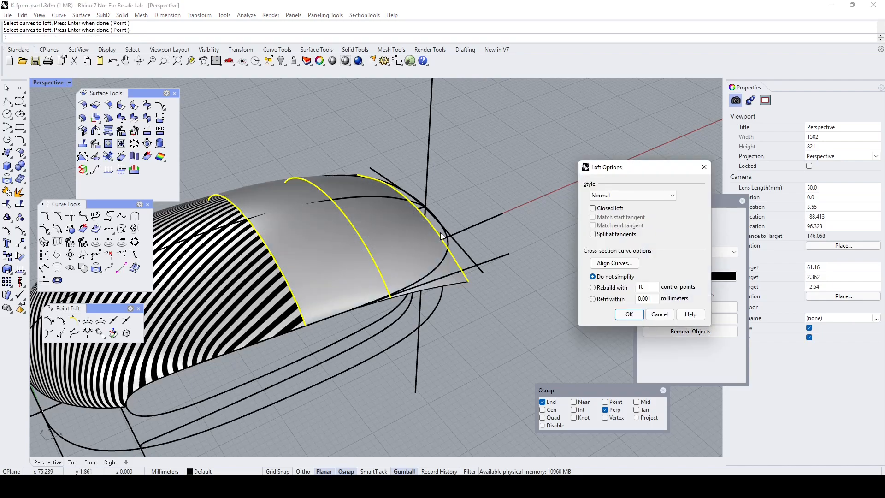
right_click_drag(447, 245, 427, 265)
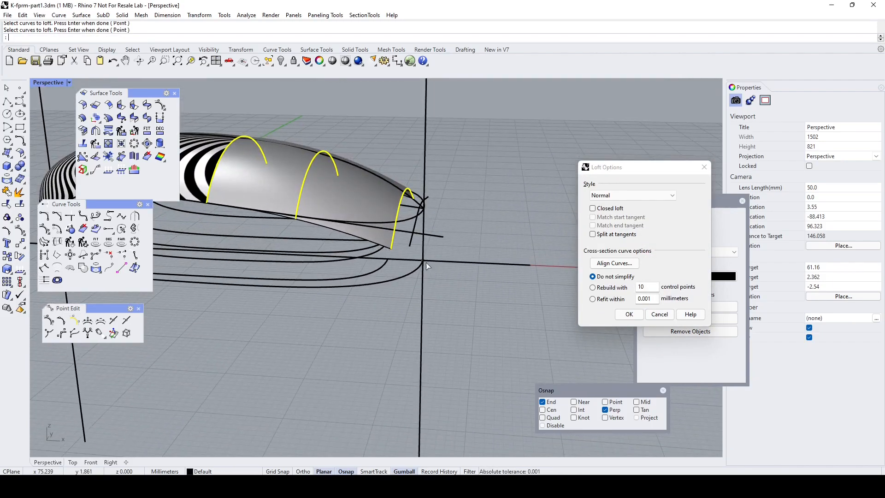
left_click(632, 318)
- Examine the lofted surface's control points and compare its open end with the rounded side outline curve
left_click(365, 203)
left_click(16, 242)
right_click_drag(277, 258, 361, 269)
right_click_drag(380, 235, 429, 253, "shift")
right_click_drag(484, 272, 359, 238, "shift")
scroll(367, 220, "down", 6)
key("Escape")
left_click(320, 245)
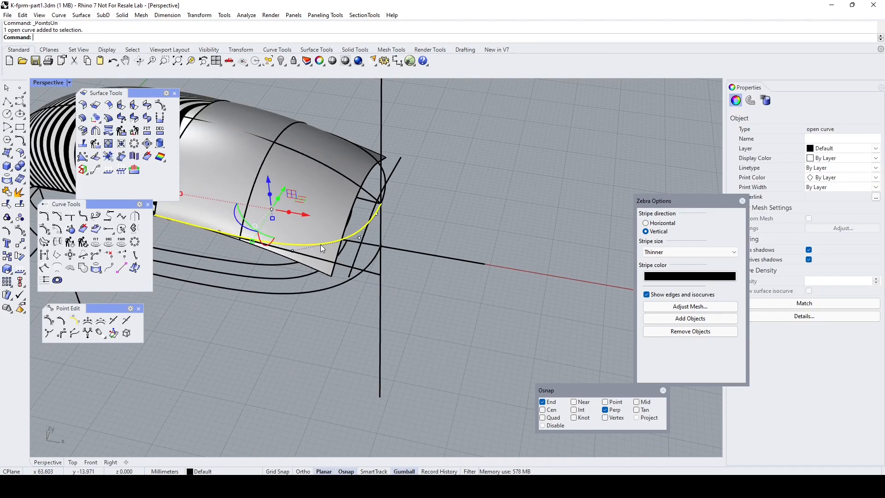
scroll(319, 237, "up", 3)
right_click_drag(301, 253, 390, 243)
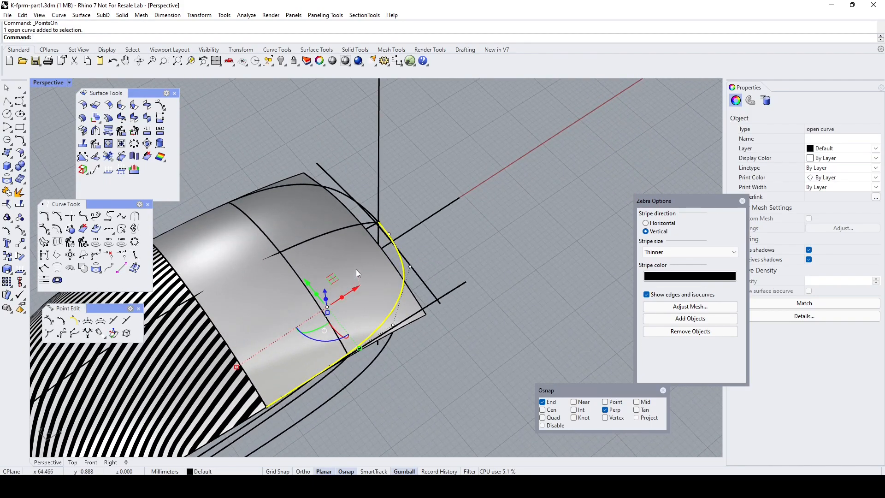
right_click_drag(480, 296, 414, 269)
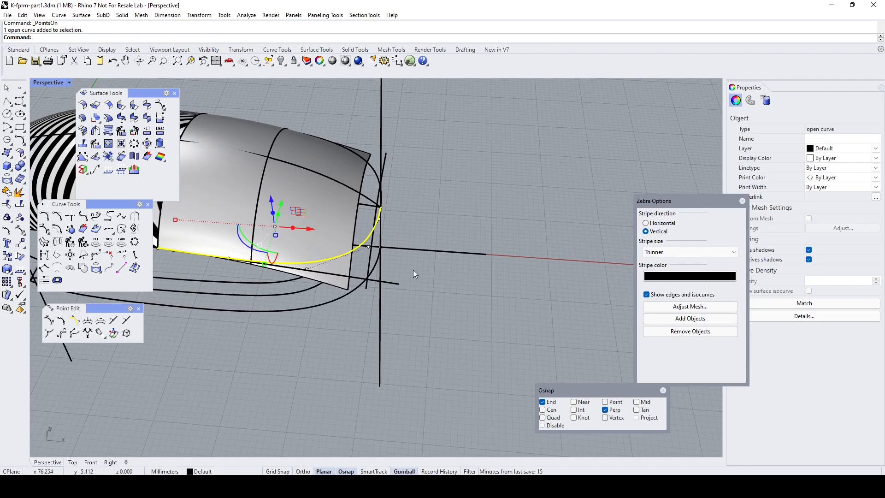
left_click(414, 270)
- Extend the lofted surface's open end edge past the rounded outline curve, with Type Smooth and Merge Yes
left_click(357, 218)
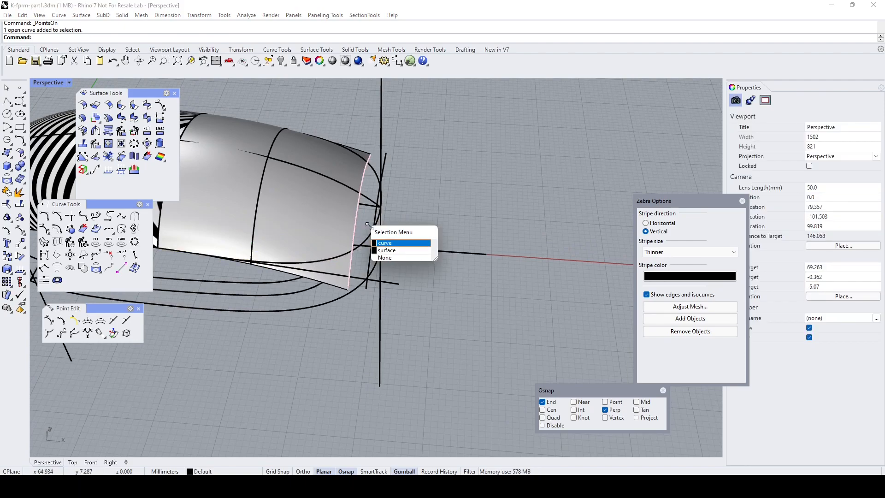
left_click(392, 251)
key("Escape")
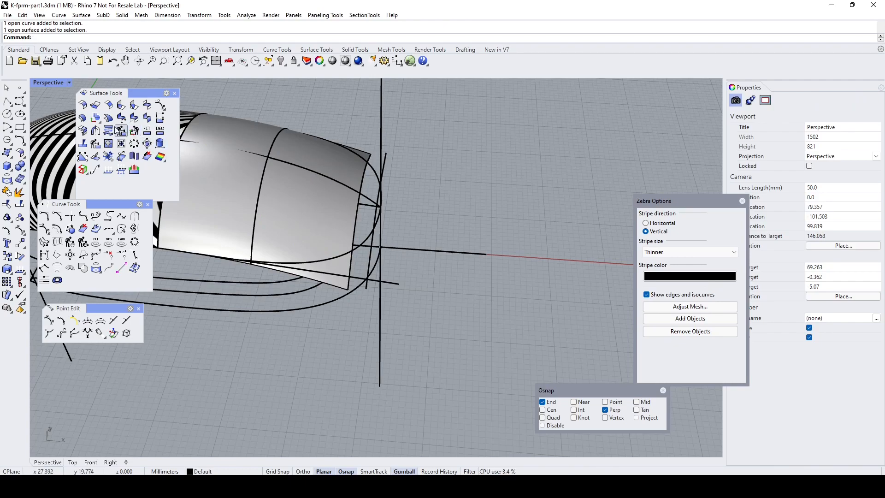
left_click(95, 105)
left_click(360, 226)
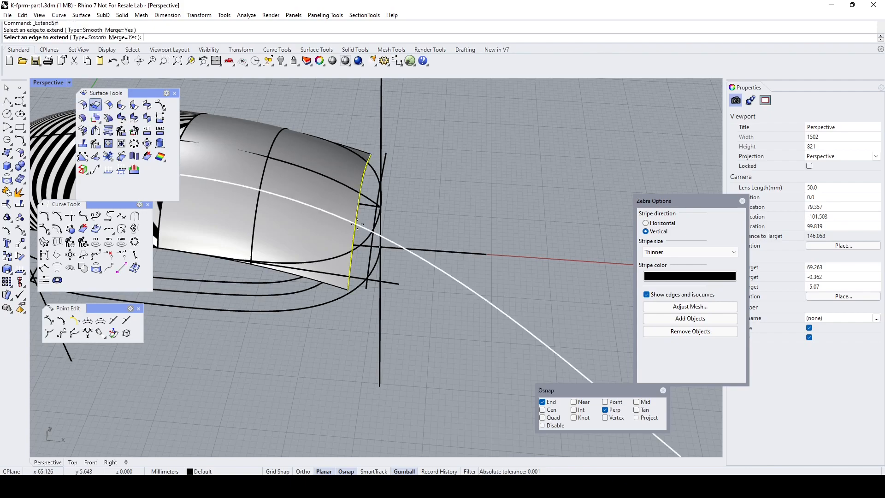
left_click(388, 239)
right_click_drag(387, 238, 350, 229)
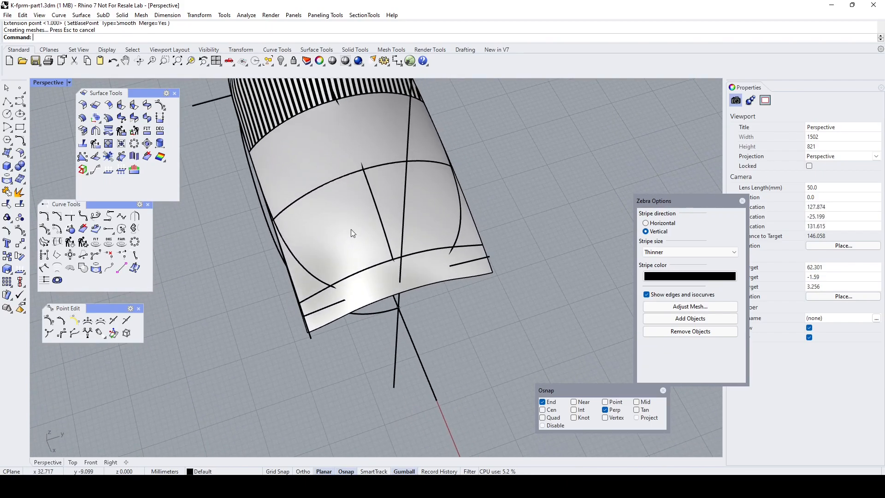
- Project the rounded side outline curve onto the extended surface from the Top view, along the CPlane Z direction
left_click(307, 269)
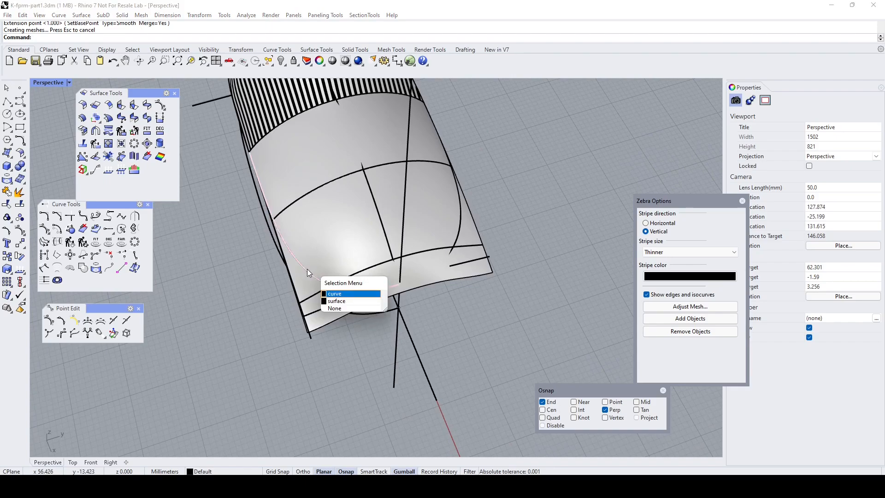
left_click(333, 293)
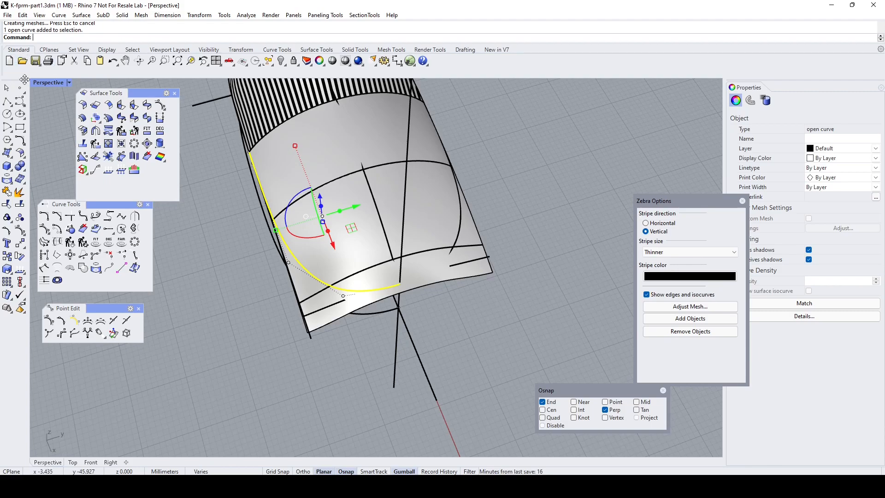
double_click(46, 83)
scroll(330, 166, "up", 3)
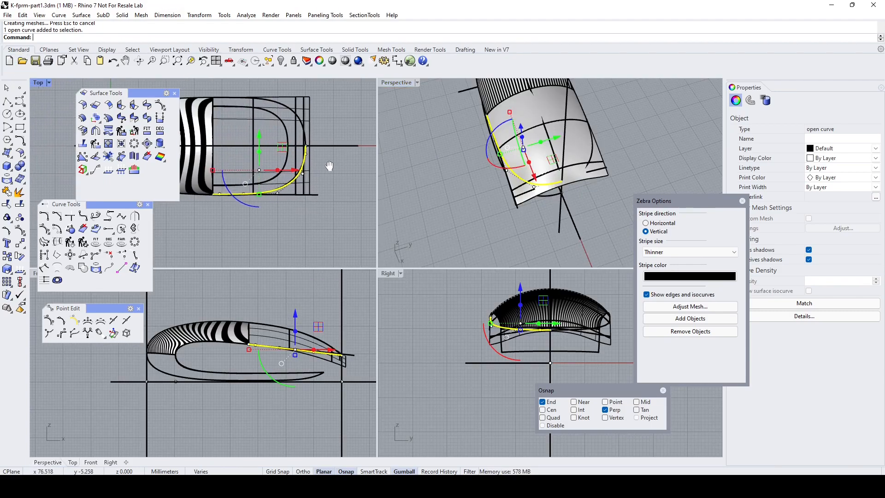
double_click(38, 82)
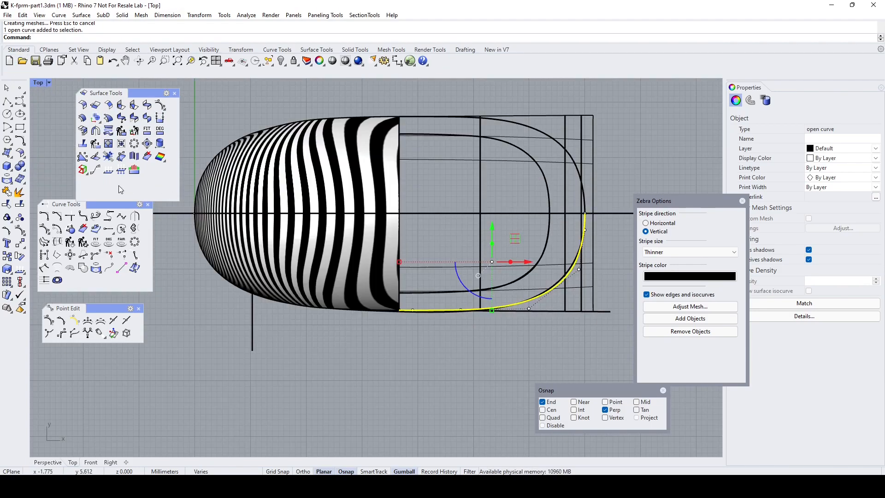
left_click(20, 191)
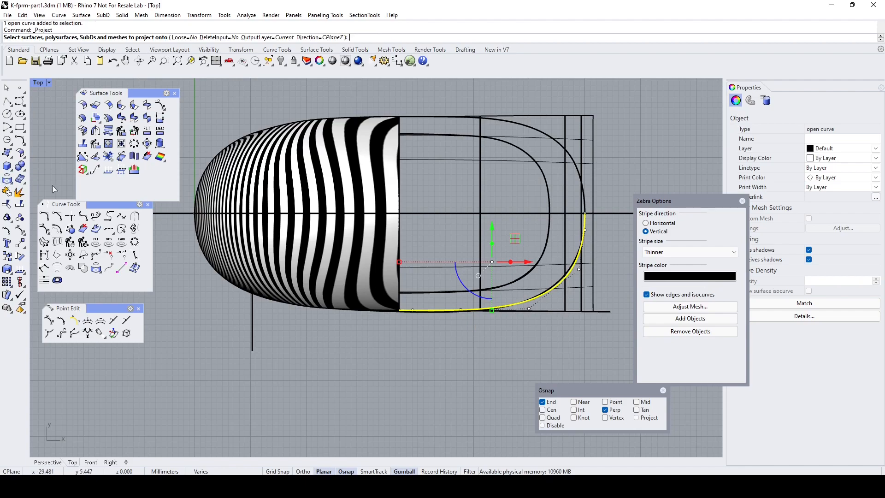
left_click(574, 288)
key("Return")
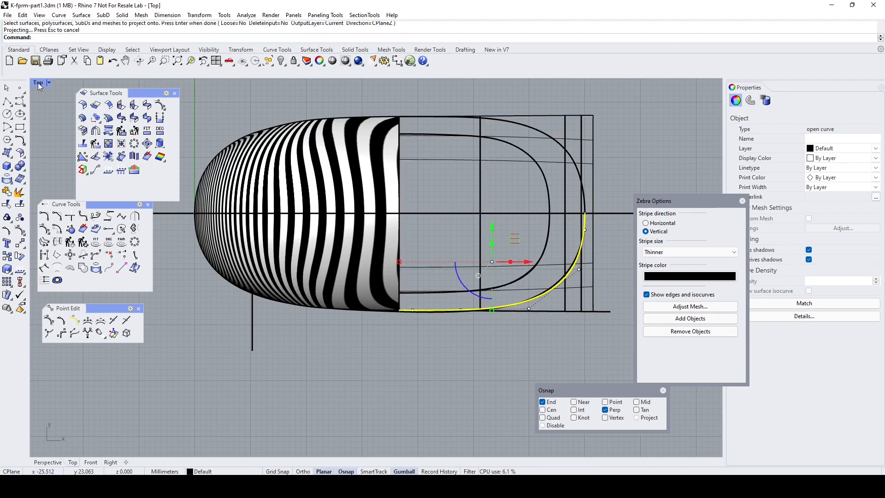
double_click(40, 84)
double_click(403, 83)
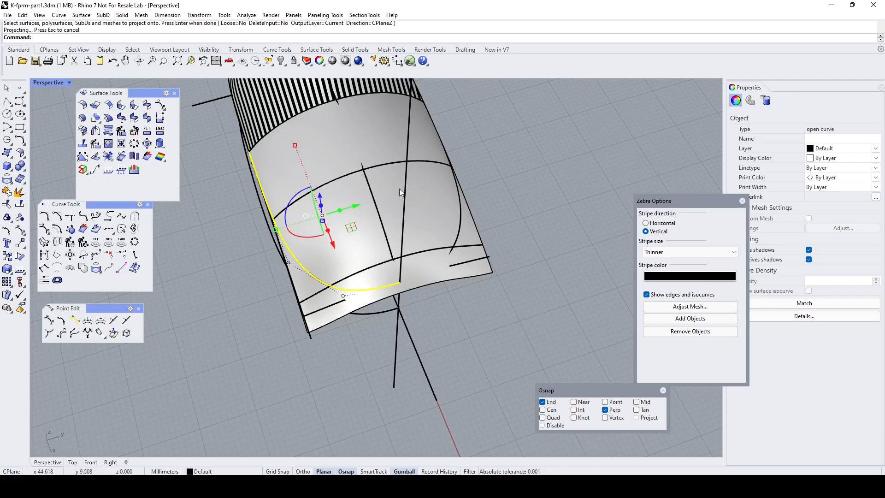
- Compare the projected curve with the original side outline curve and delete the projected one
right_click_drag(399, 188, 453, 118)
key("Escape")
scroll(351, 248, "up", 8)
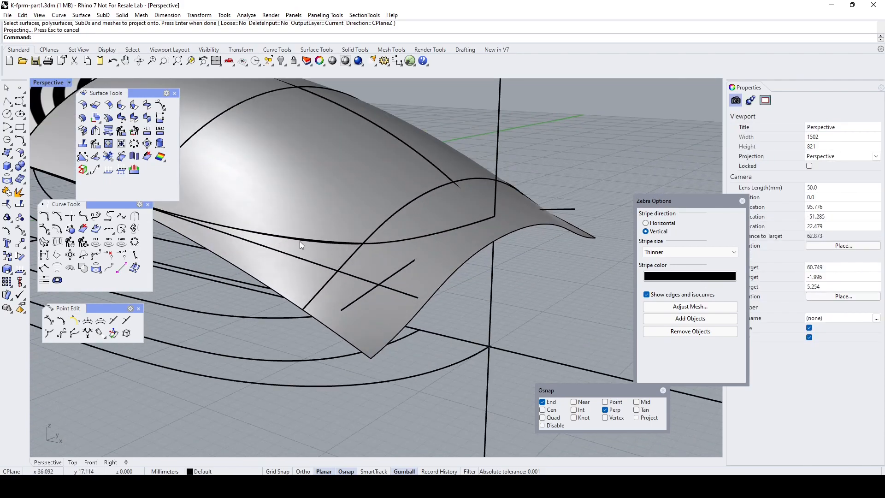
left_click(300, 242)
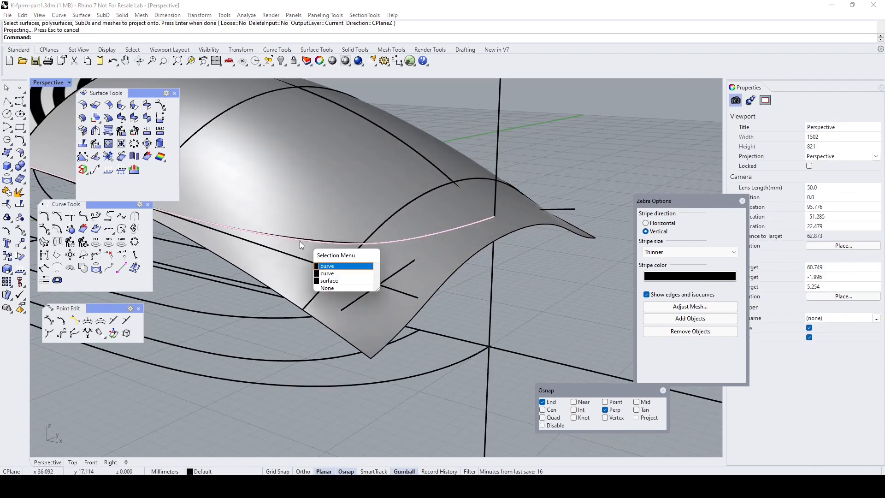
left_click(325, 274)
scroll(350, 249, "down", 6)
right_click_drag(414, 193, 429, 180)
right_click_drag(419, 187, 408, 225)
left_click(399, 235)
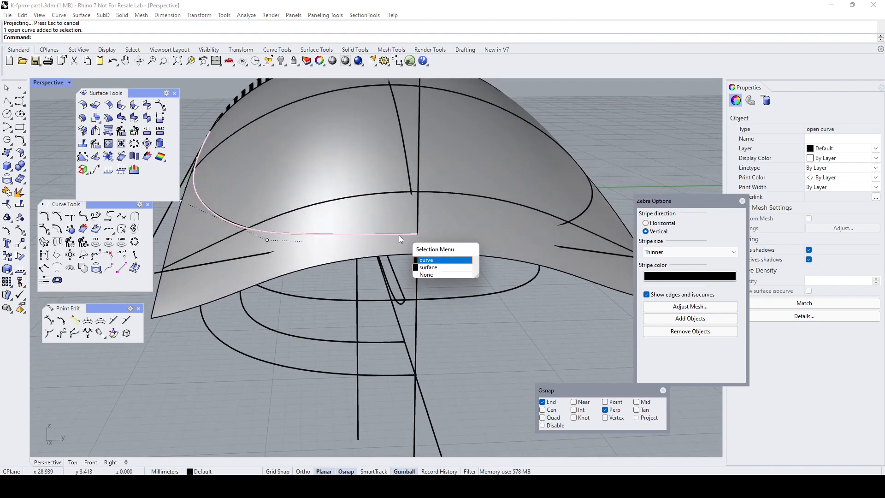
key("Delete")
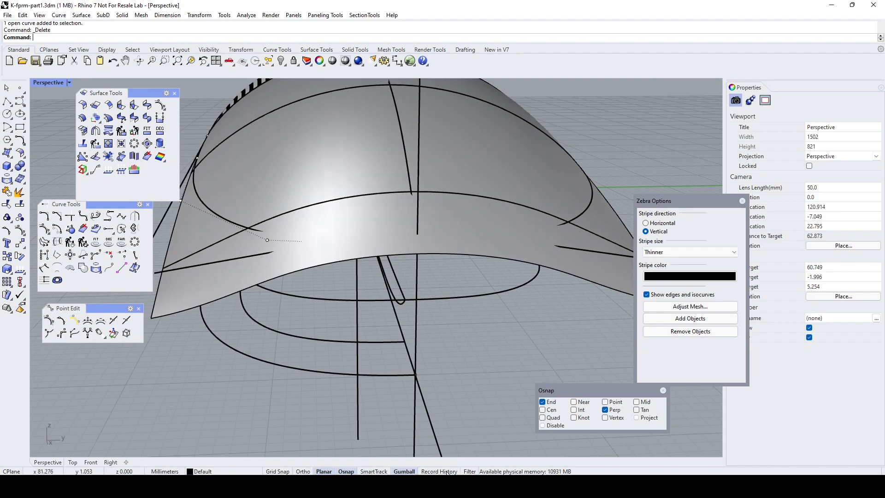
- Project the rounded outline curve on the ground plane onto the extended end surface from the Top view, along the CPlane Z direction
scroll(272, 294, "down", 3)
right_click_drag(272, 294, 302, 234)
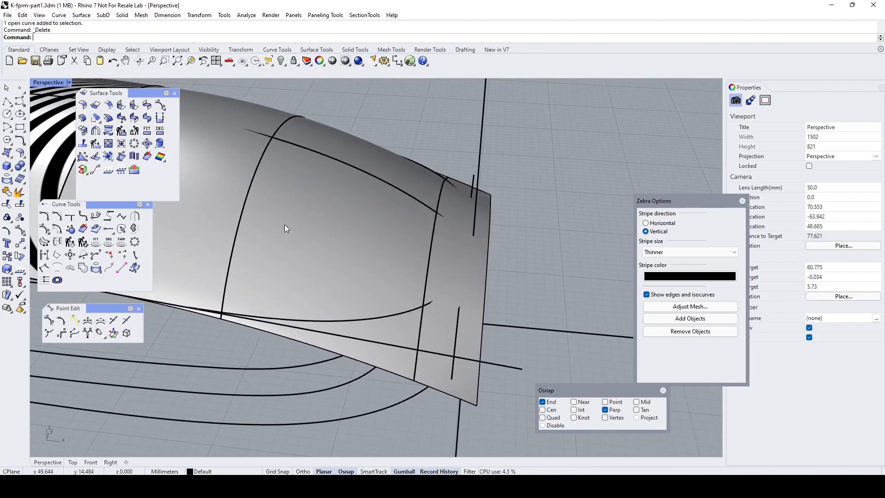
double_click(44, 84)
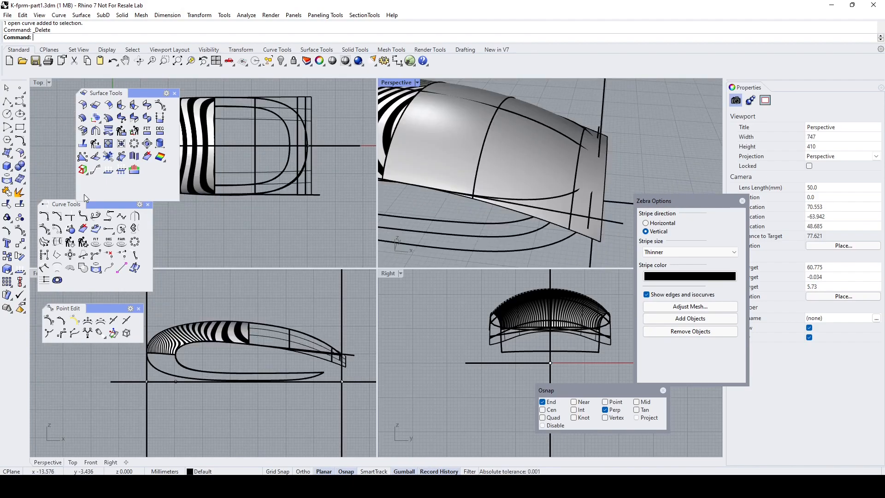
left_click(7, 191)
scroll(316, 182, "up", 2)
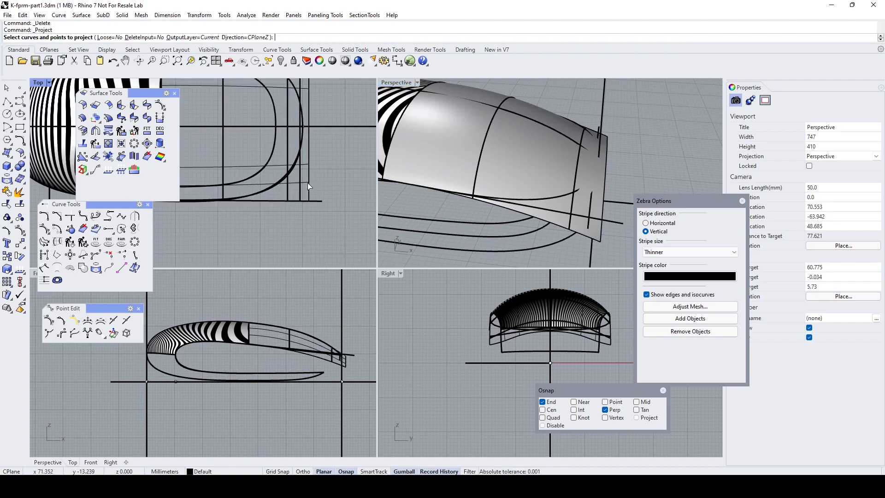
scroll(309, 185, "up", 2)
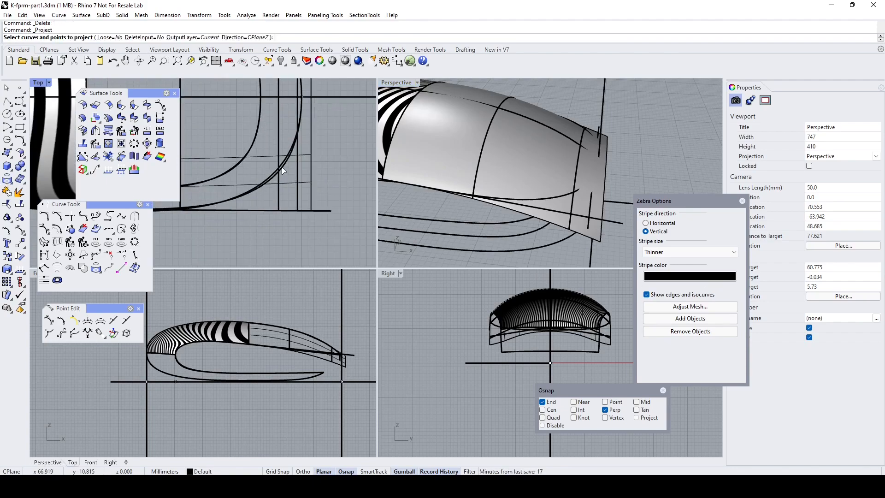
left_click(283, 166)
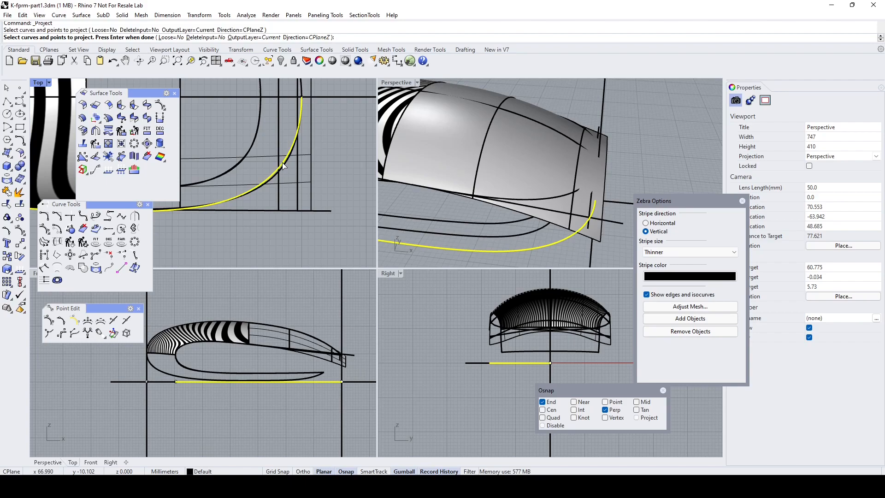
right_click(303, 182)
left_click(303, 183)
right_click(303, 182)
double_click(400, 83)
right_click_drag(509, 278, 478, 253)
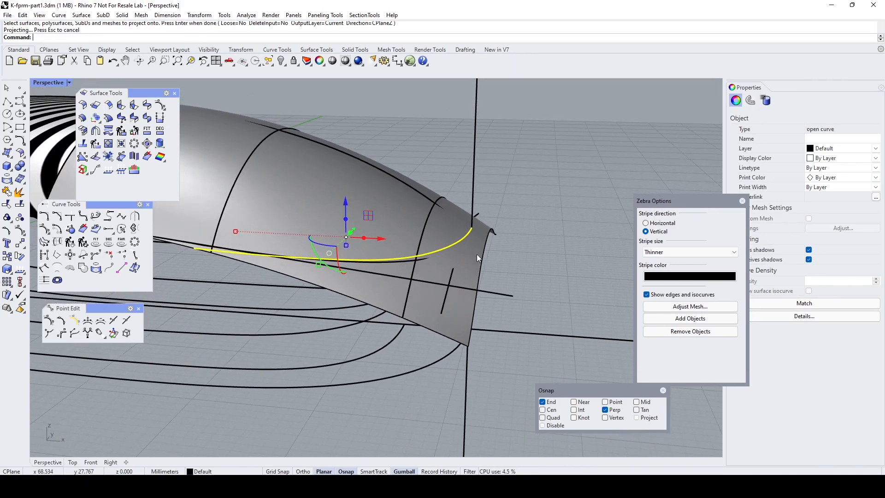
- Show the extended surface's control points and lower the row of points along its open end edge
left_click(477, 255)
key("F10")
right_click_drag(480, 256, 488, 218)
left_click_drag(497, 311, 498, 308)
left_click_drag(488, 215, 488, 219)
right_click_drag(491, 225, 423, 254)
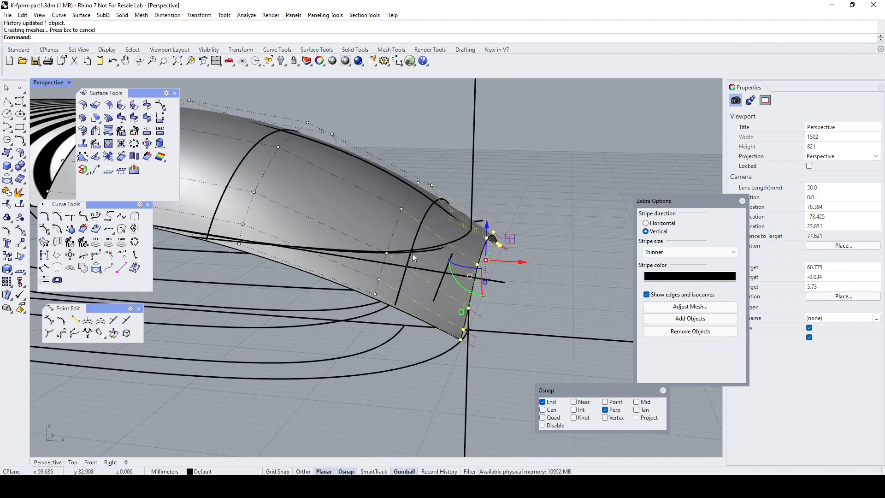
- Fine-tune the height of the open end's control point row to bring the projected curve onto the side outline curve
scroll(424, 254, "up", 4)
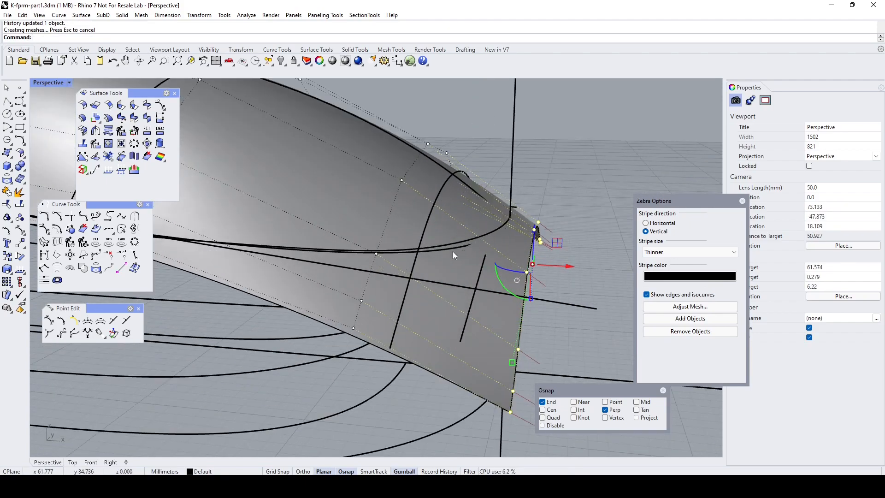
right_click_drag(538, 234, 523, 252)
left_click_drag(512, 248, 513, 256)
right_click_drag(463, 262, 421, 185)
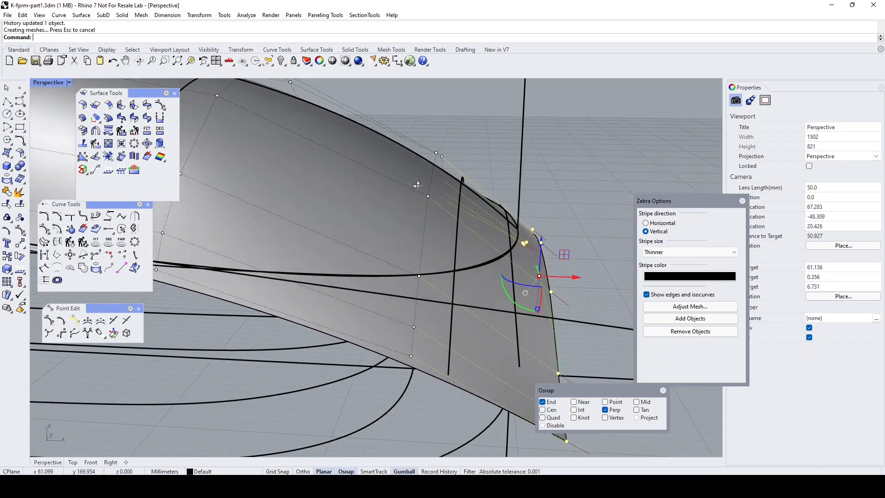
left_click(427, 196)
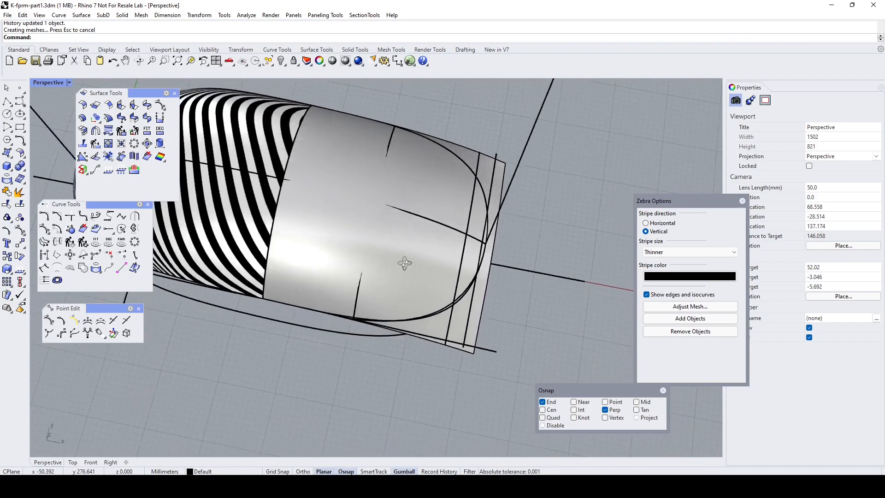
- Add the extended end surface to the zebra analysis alongside the main upper surface
right_click_drag(405, 262, 400, 231)
scroll(452, 265, "up", 5)
scroll(466, 282, "down", 1)
left_click(407, 232)
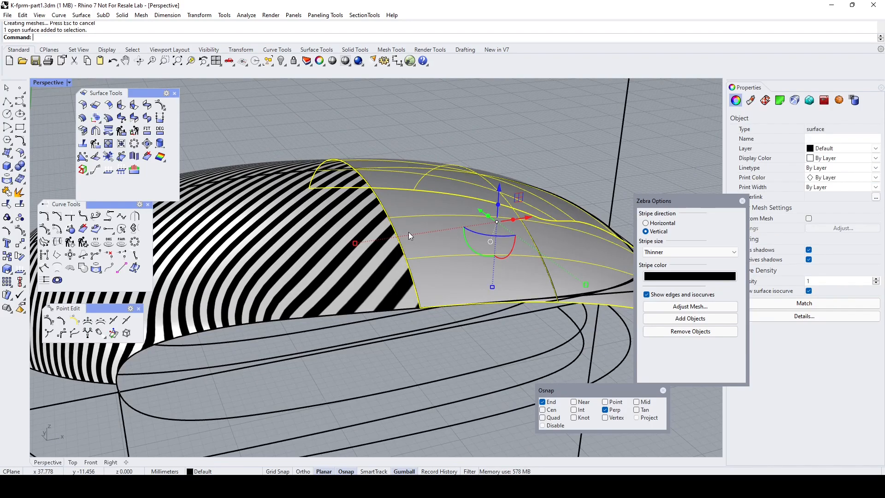
left_click(690, 318)
left_click(477, 154)
right_click_drag(468, 168, 454, 188)
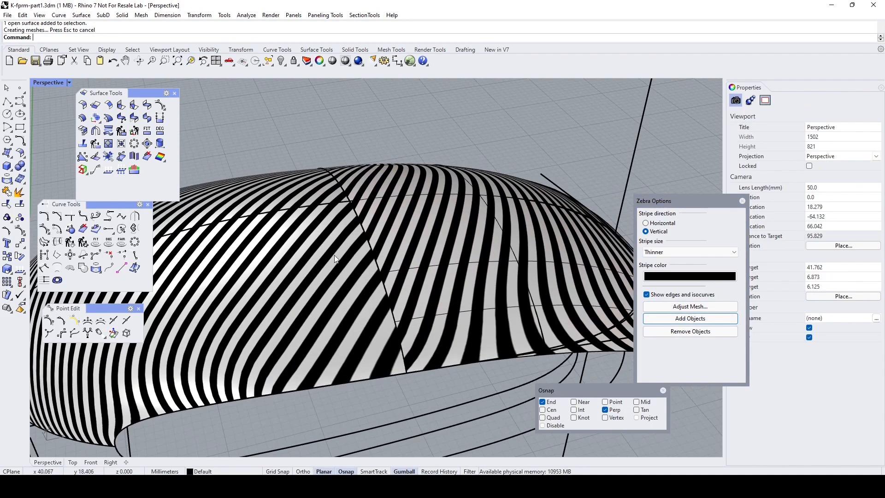
- Show the end surface's control points and examine the zebra stripes across its seam with the main surface
mouse_move(371, 265)
right_mouse_down()
mouse_move(419, 261)
mouse_move(377, 270)
right_mouse_up()
left_click(376, 254)
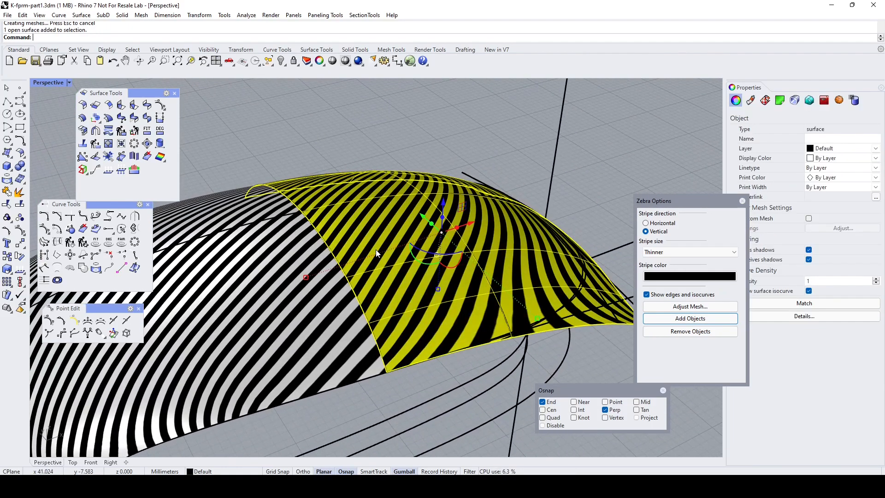
left_click(19, 230)
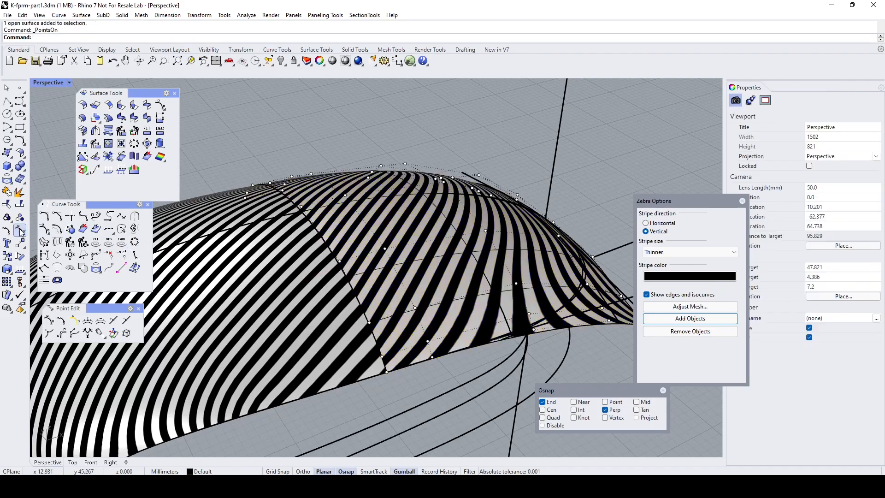
scroll(426, 317, "up", 4)
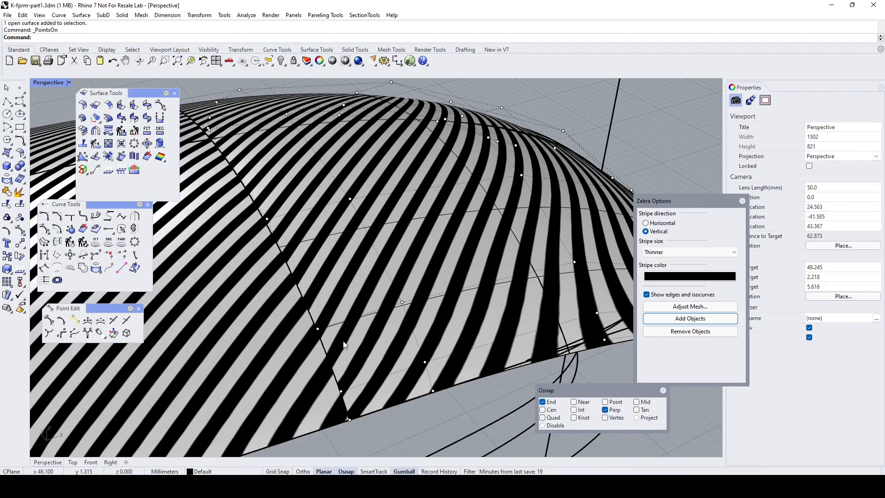
scroll(351, 292, "down", 4)
right_click_drag(429, 306, 416, 247)
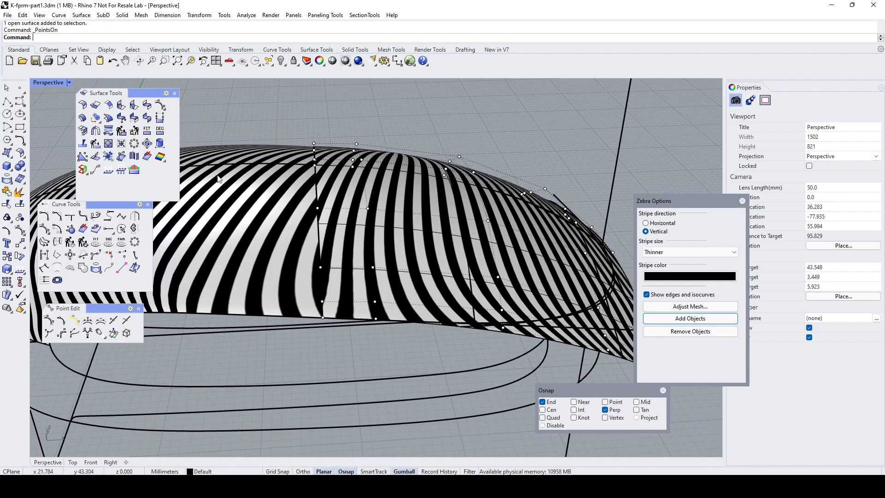
- Match the end surface's seam edge to the adjoining main surface edge, choosing Curvature continuity and inspecting the preview's stripes
left_click(134, 118)
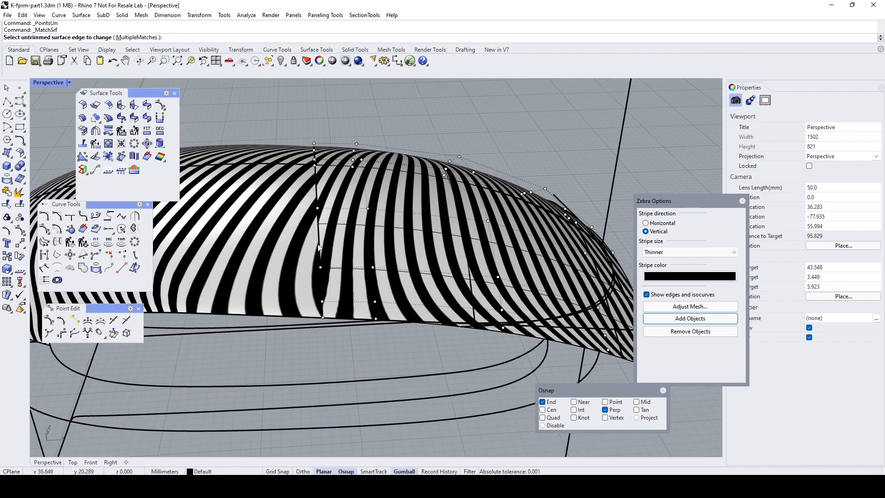
left_click(321, 242)
left_click(321, 243)
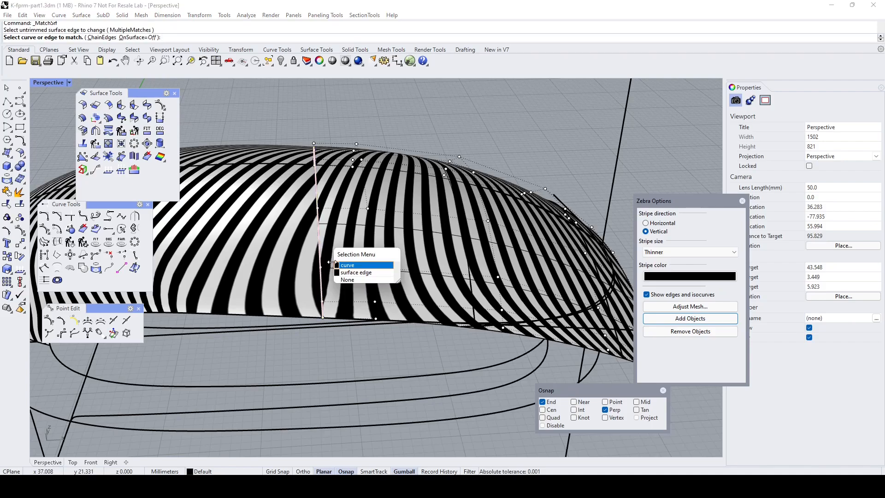
left_click(344, 272)
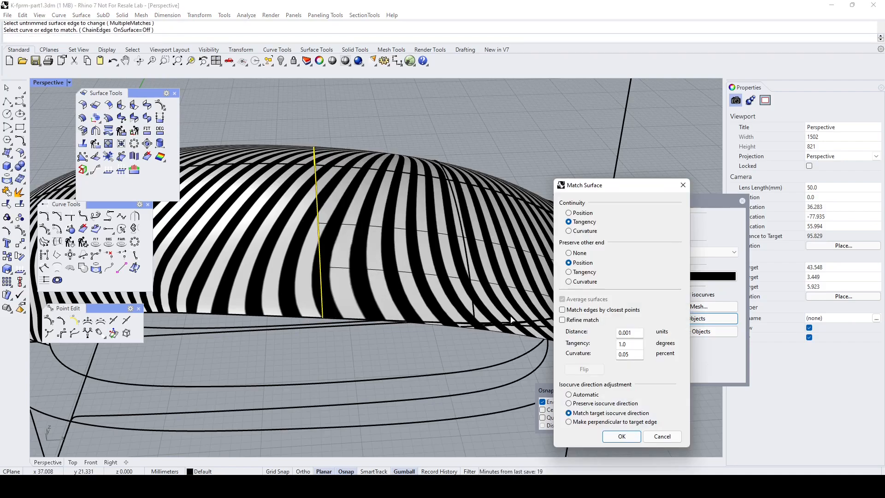
right_click_drag(418, 212, 417, 241)
left_click(569, 231)
scroll(359, 277, "up", 3)
right_click_drag(364, 272, 426, 300)
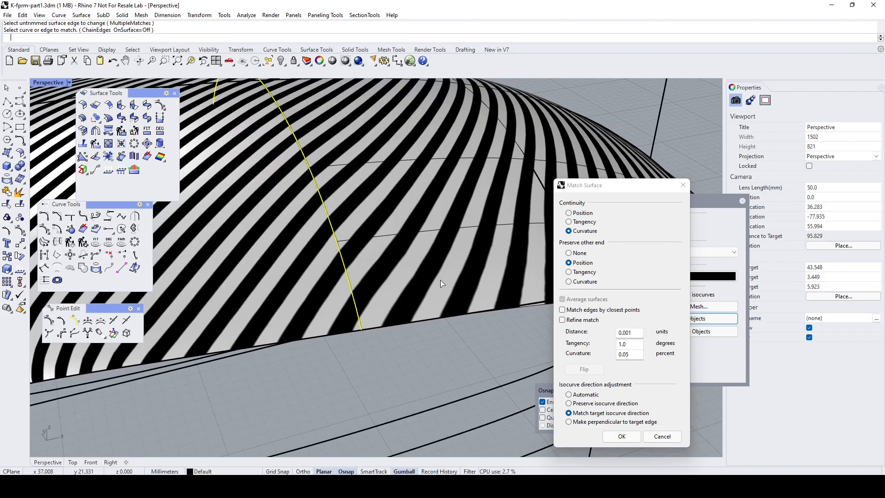
- Set the surface match to Preserve isocurve direction, compare the stripes with Tangency continuity, and apply the match
left_click(569, 403)
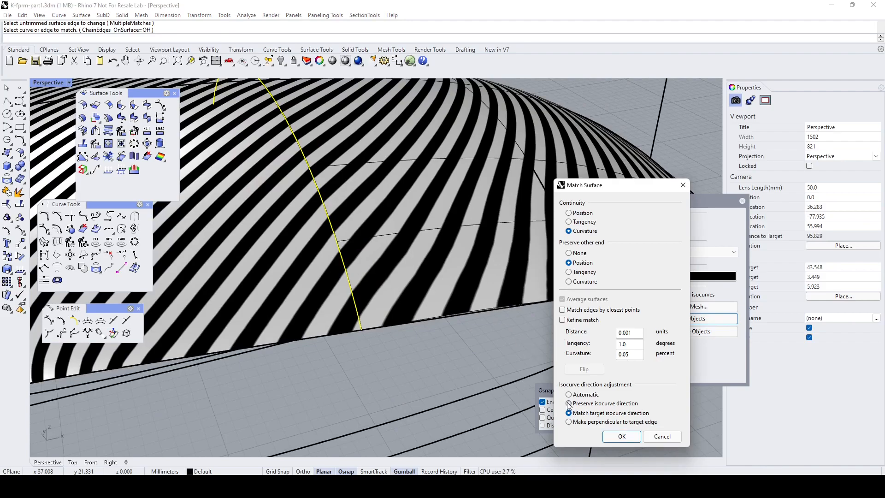
scroll(405, 248, "down", 5)
right_click_drag(406, 248, 392, 300)
scroll(383, 295, "up", 6)
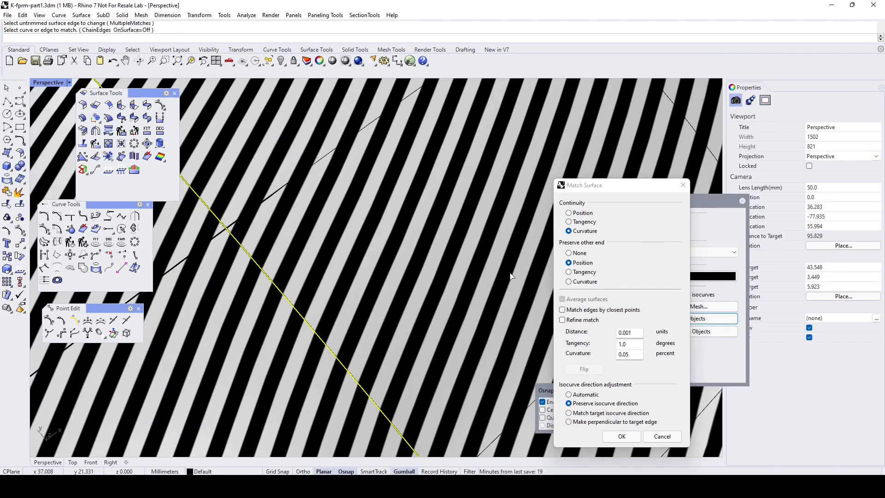
left_click(568, 224)
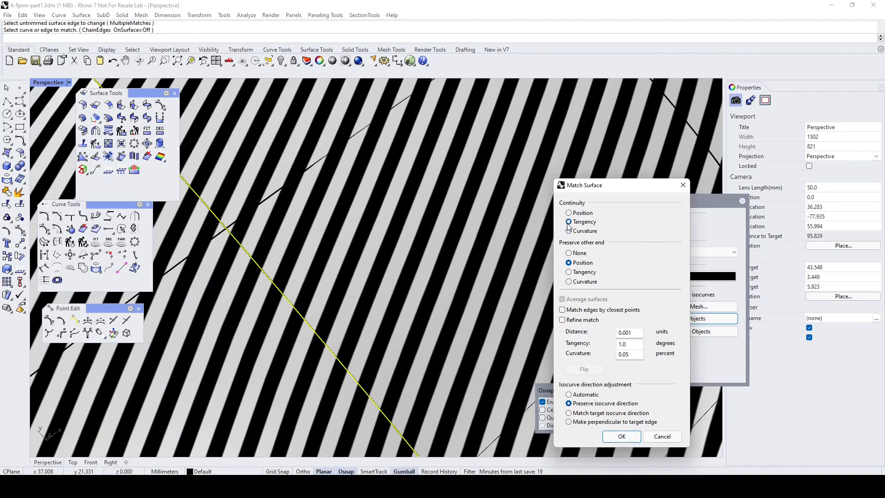
scroll(360, 290, "down", 5)
right_click_drag(360, 290, 312, 229)
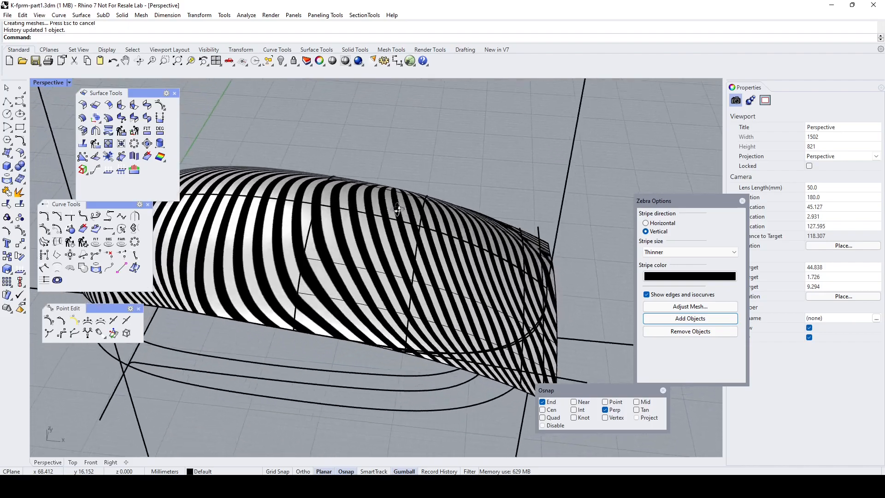
- Delete one of the two nearly coincident rounded outline curves lying on the matched end surface
right_click_drag(398, 209, 468, 332)
scroll(455, 328, "up", 2)
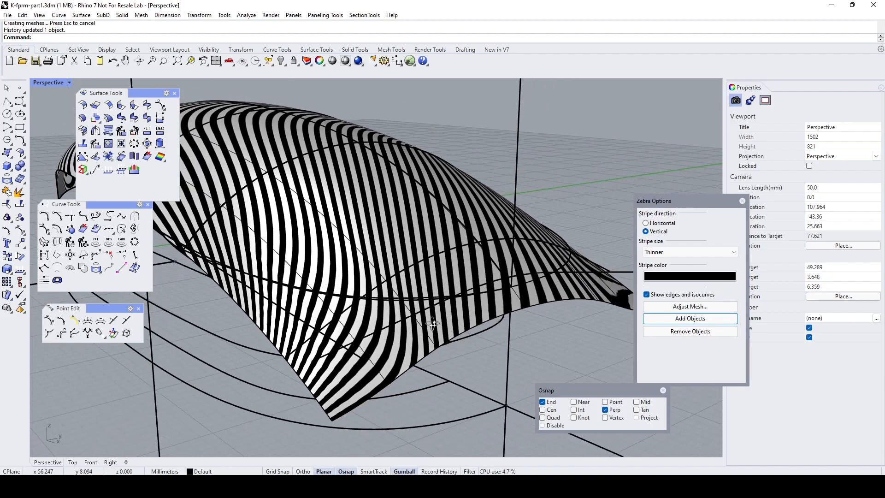
scroll(417, 308, "up", 2)
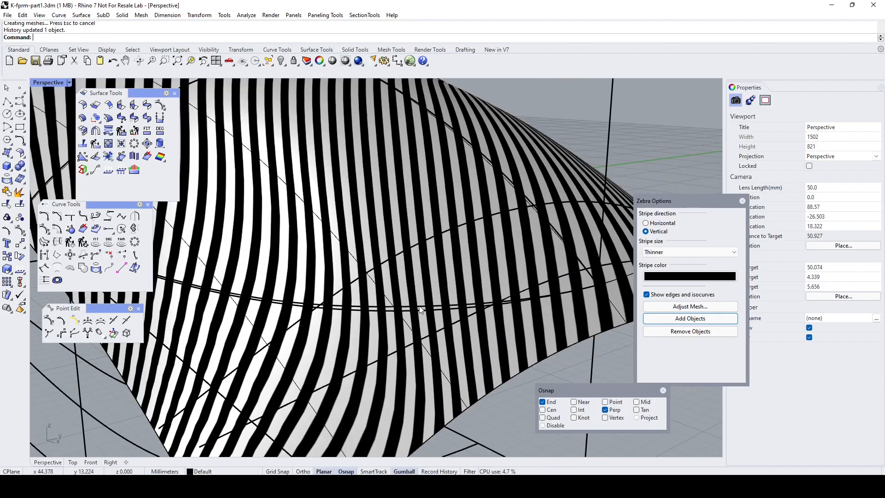
left_click(420, 309)
scroll(415, 310, "down", 3)
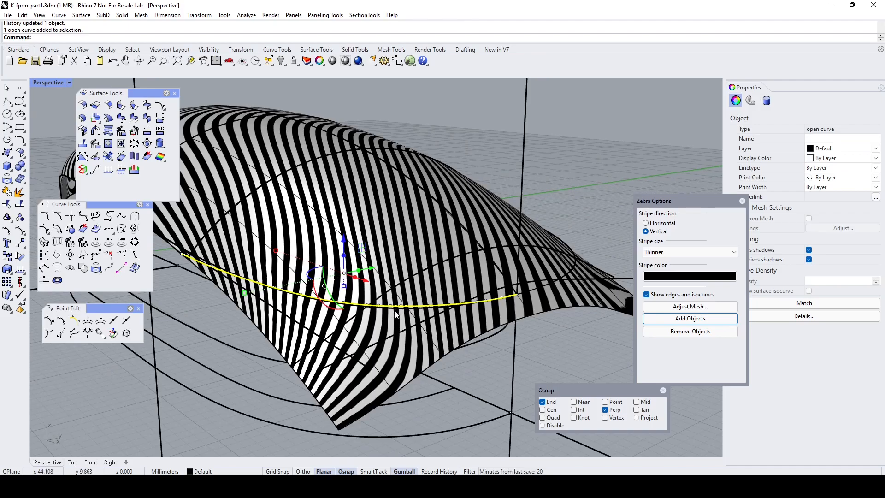
right_click_drag(402, 314, 287, 255)
key("Delete")
- Mirror the remaining rounded outline curve on the surface across the centre line in the Top view, keeping the original
left_click(360, 292)
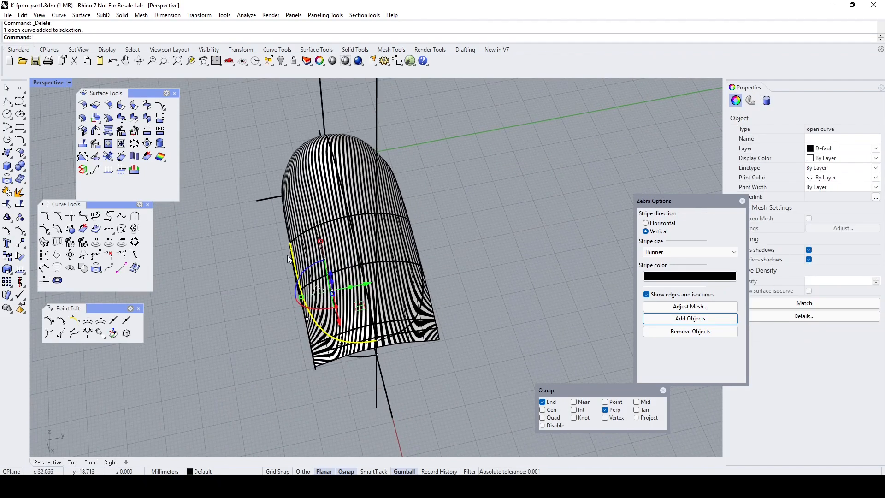
double_click(48, 83)
double_click(38, 82)
scroll(314, 231, "down", 7)
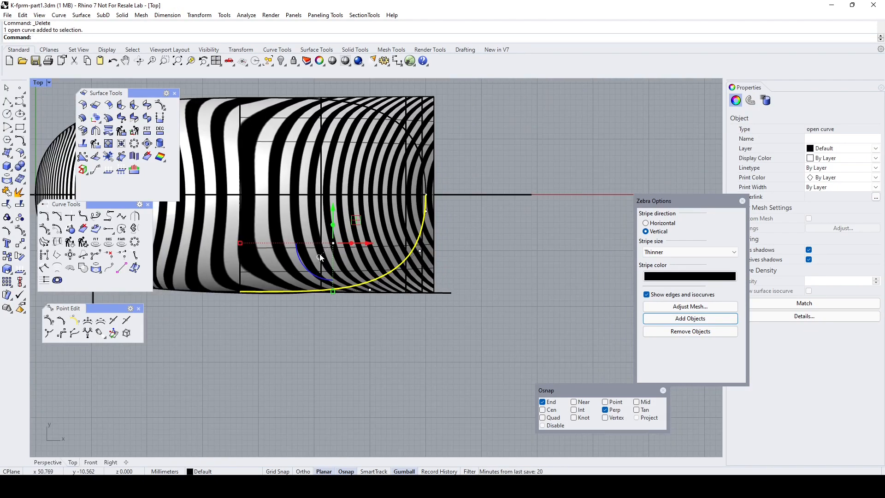
right_click_drag(434, 206, 457, 257)
scroll(456, 257, "up", 4)
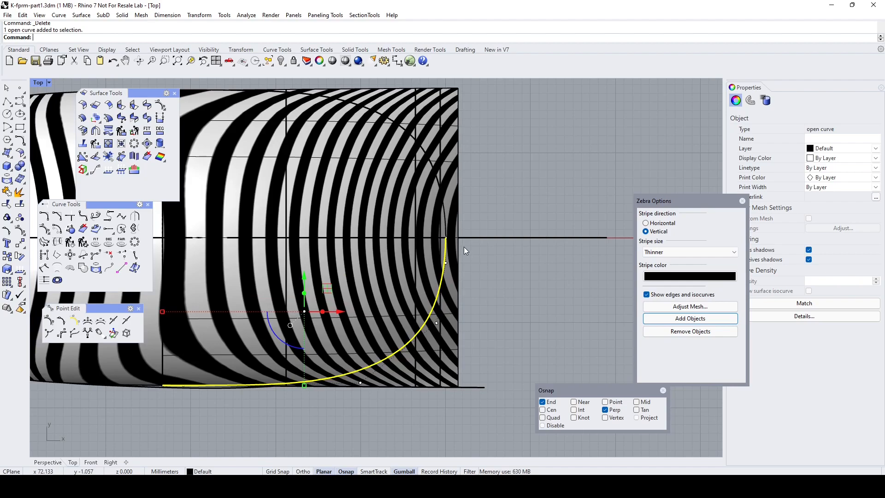
left_click(21, 244)
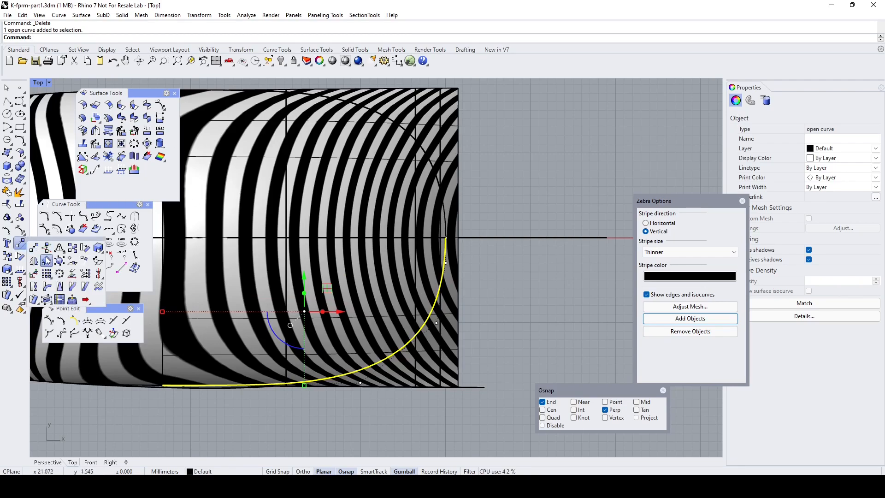
left_click(34, 261)
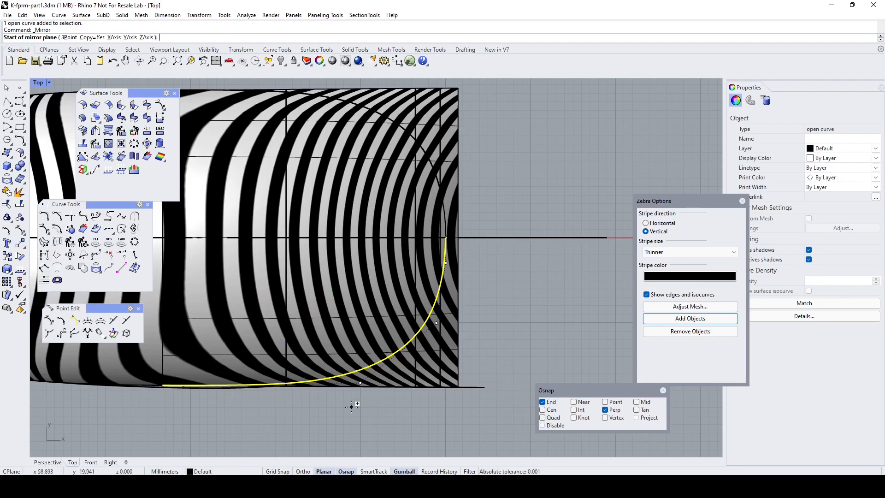
left_click(456, 247)
left_click(487, 237)
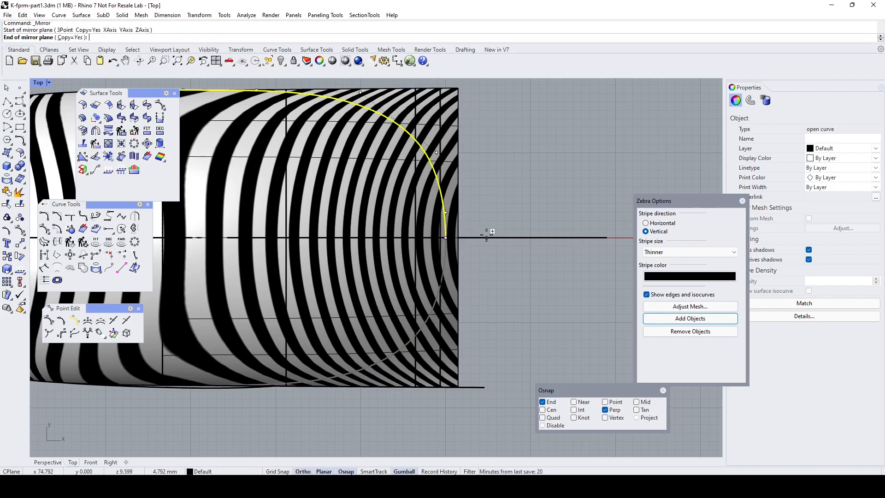
key("Escape")
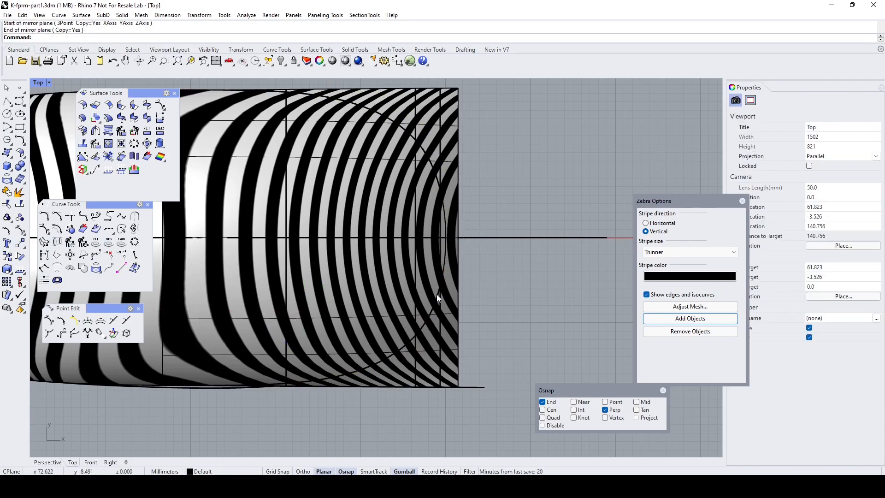
- Hide the flat rounded outline curve lying on the ground plane below the upper surface
double_click(40, 85)
right_click_drag(491, 239, 594, 226)
scroll(516, 183, "up", 6)
left_click(591, 223)
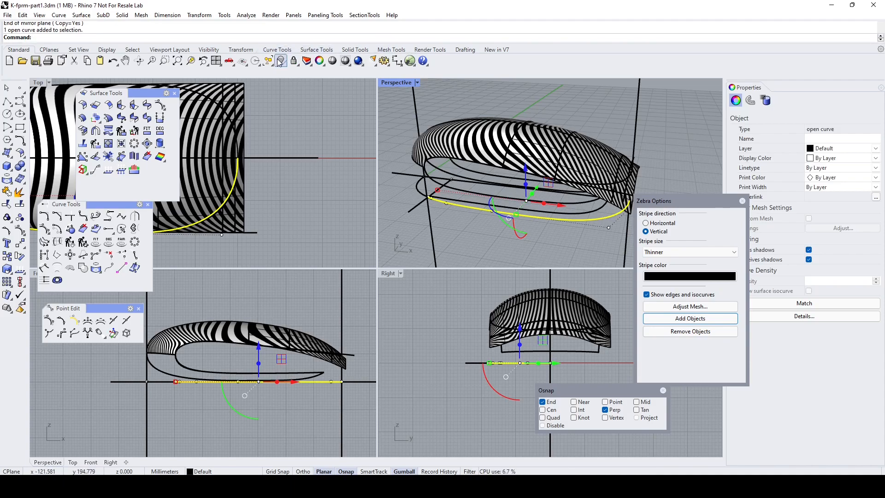
key("Escape")
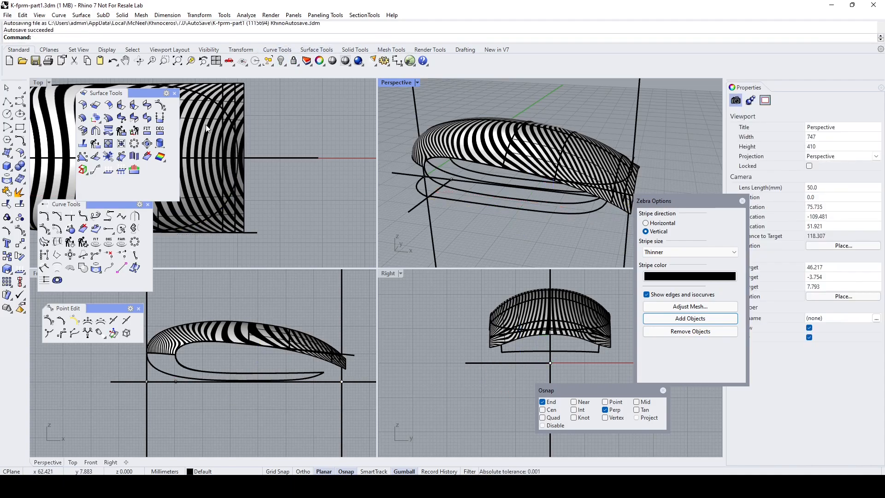
- Trim the end surface outside the rounded outline, using both mirrored outline halves as cutting curves in the Top view
scroll(206, 129, "up", 5)
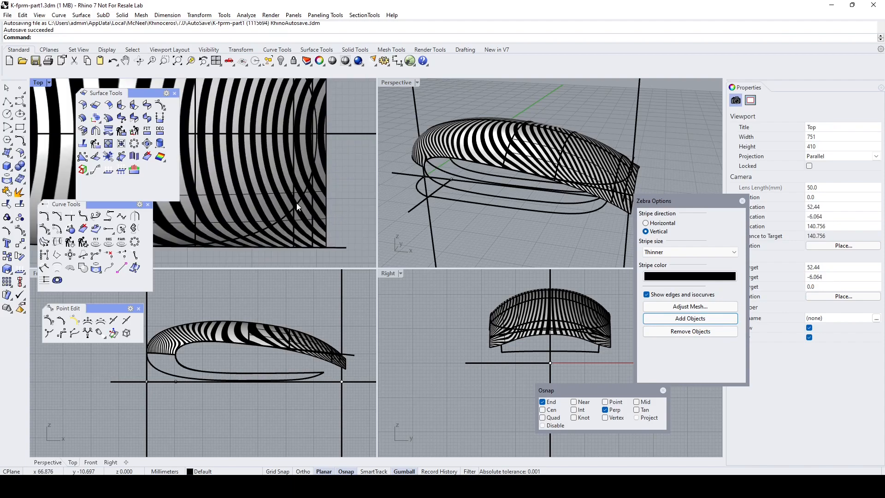
left_click(8, 194)
left_click(288, 220)
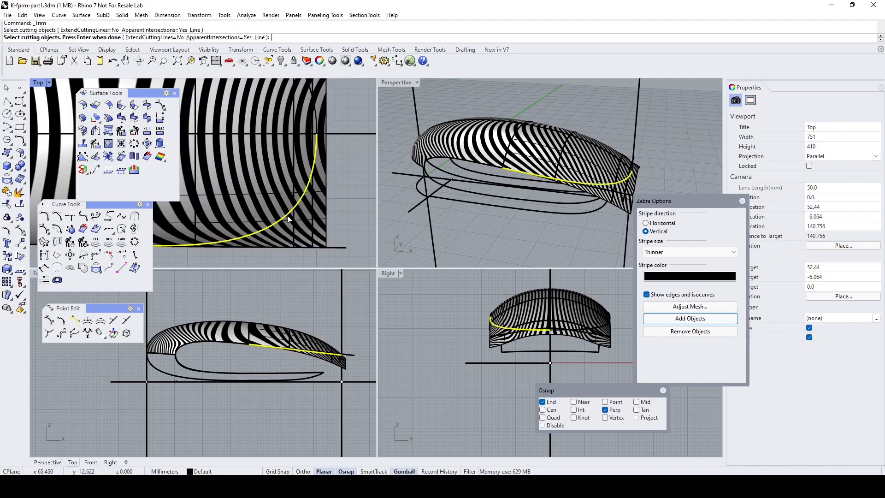
scroll(288, 220, "down", 3)
left_click(308, 150)
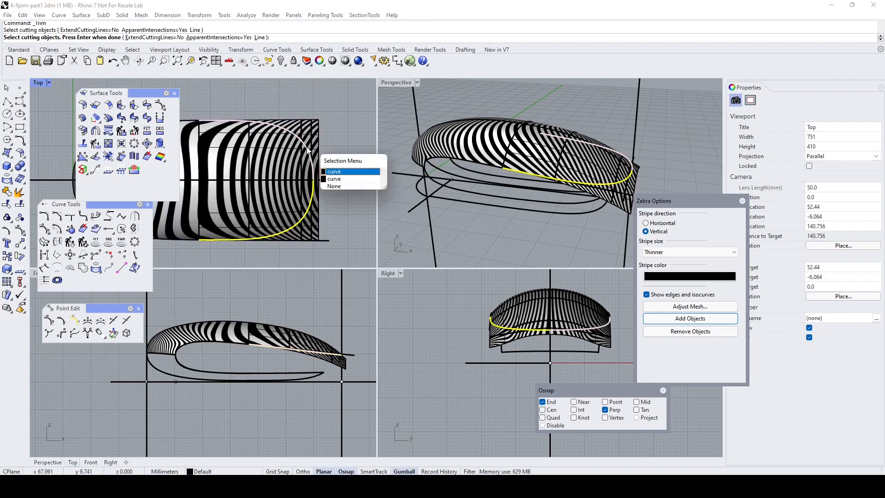
left_click(340, 172)
key("Return")
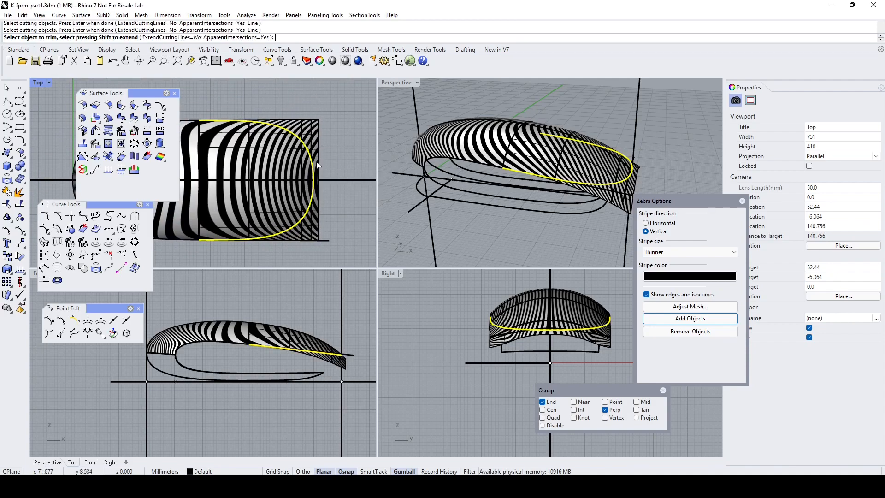
left_click(309, 227)
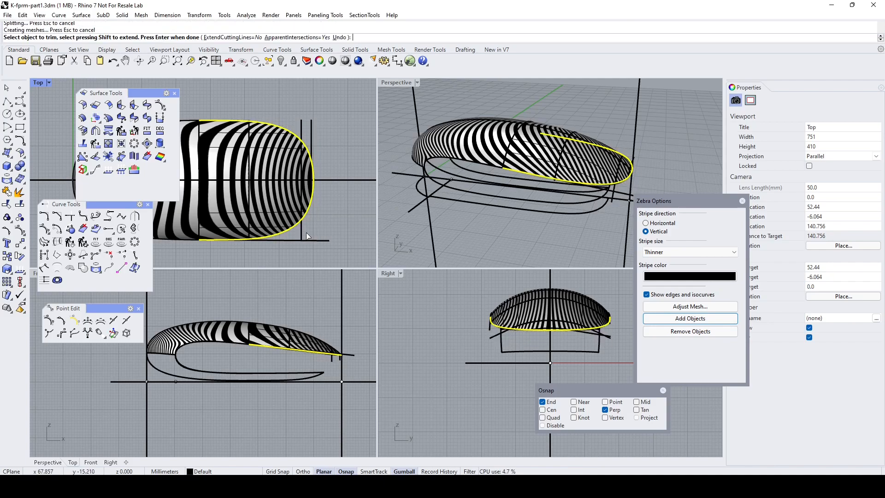
key("Return")
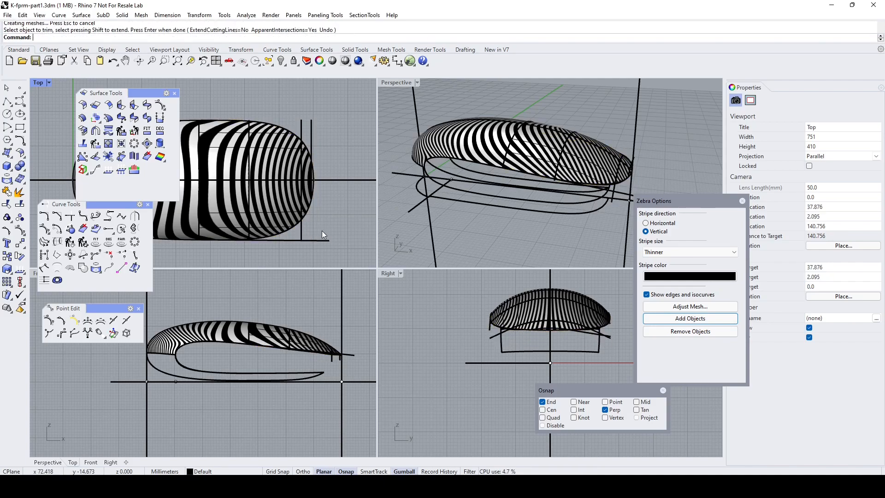
- Examine the trimmed form's zebra stripes in the maximized Perspective view and display the surface control points
double_click(396, 83)
right_click_drag(484, 240, 356, 283)
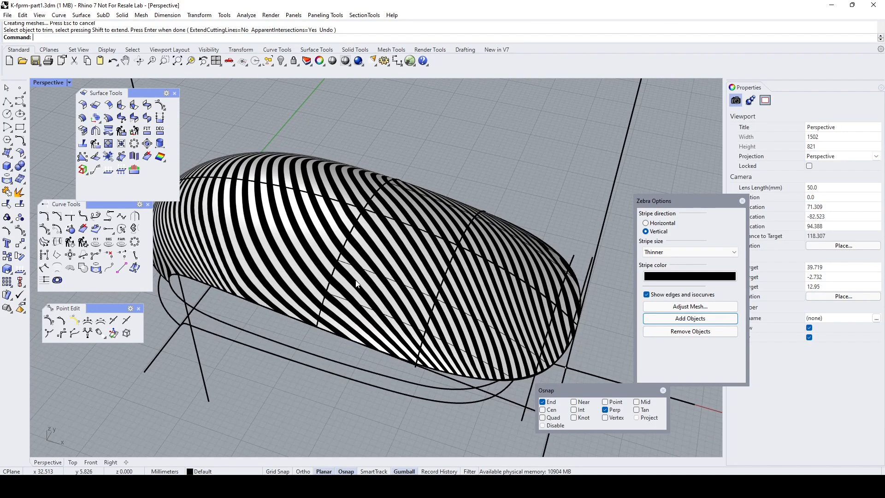
right_click_drag(356, 283, 376, 259)
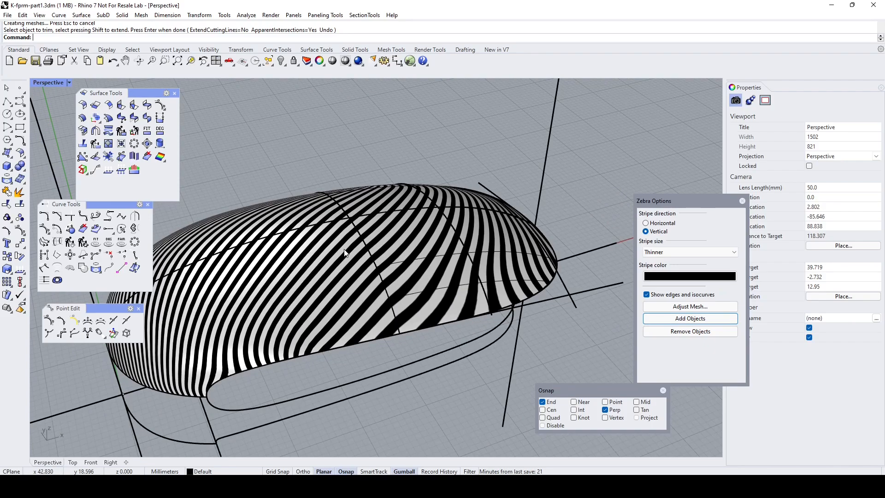
left_click(345, 253)
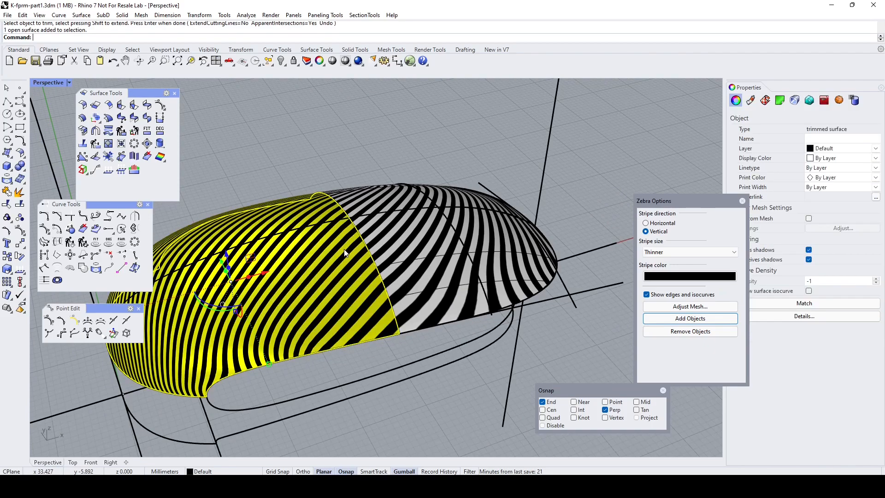
left_click(20, 232)
right_click_drag(332, 280, 608, 277)
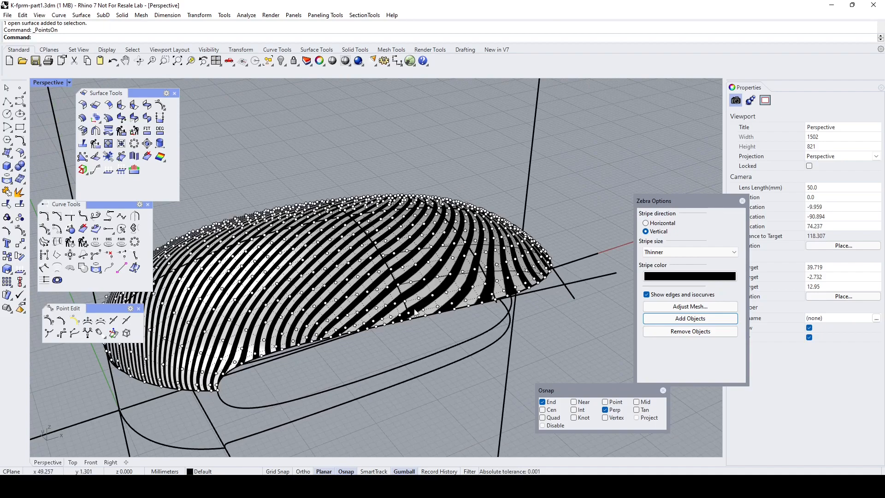
- Shrink the trimmed main surface to its edges, then display the control points of that surface only
right_click(120, 145)
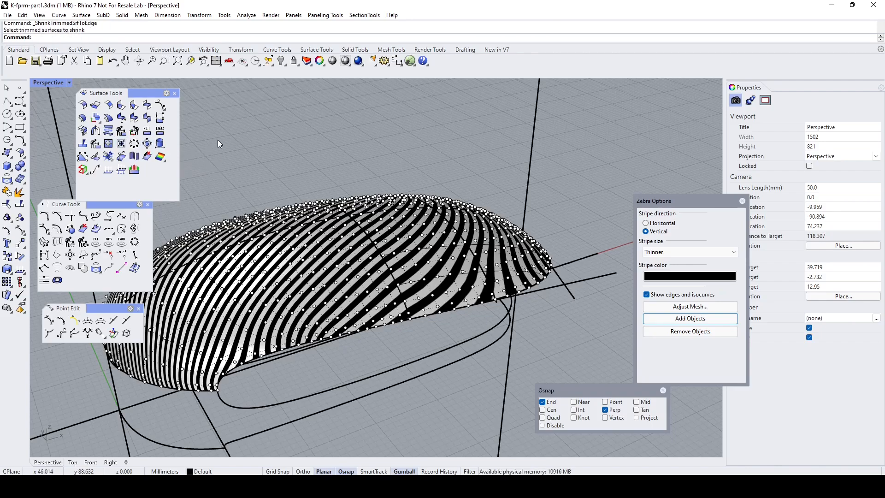
left_click(349, 272)
key("Return")
key("Return")
key("Escape")
key("F10")
left_click(349, 272)
key("Return")
right_click_drag(368, 277, 406, 325)
scroll(420, 327, "up", 6)
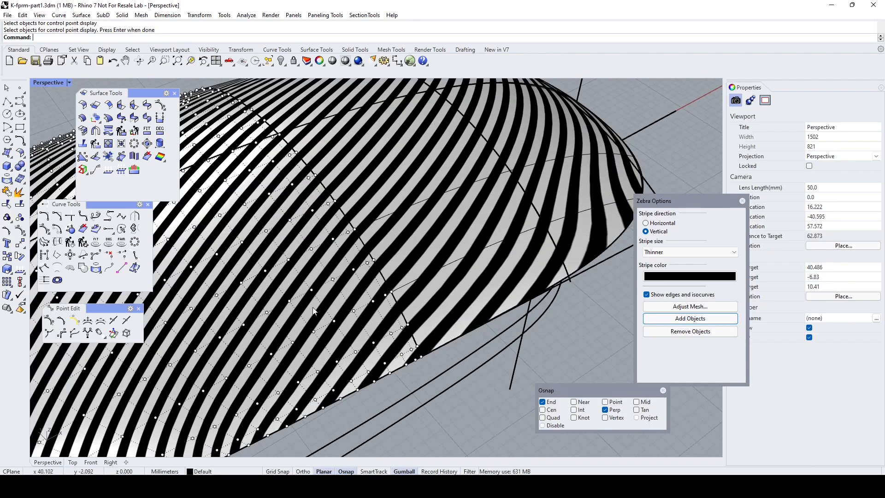
- Remove several V-direction knotlines from the main surface, working back from the seam with the end surface
left_click(125, 321)
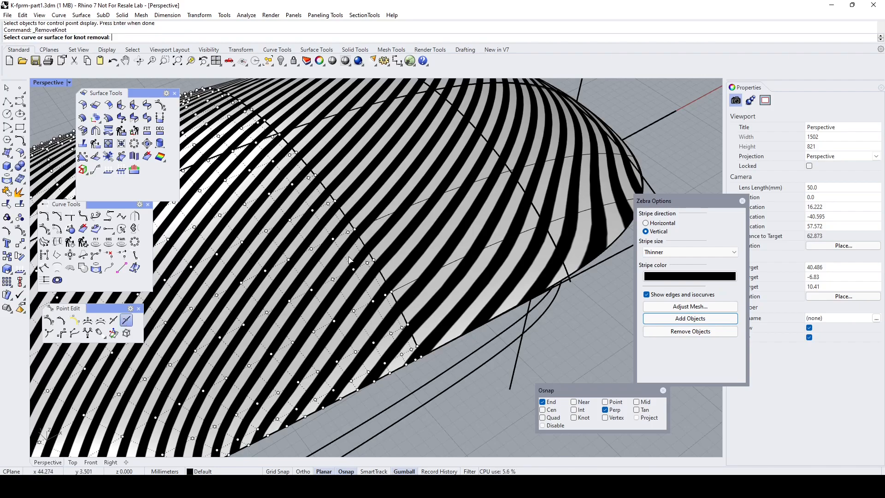
left_click(360, 251)
left_click(361, 254)
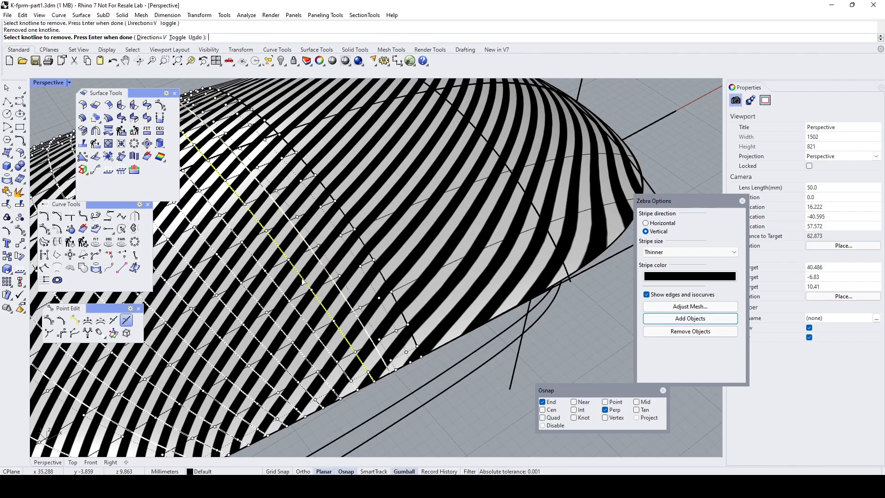
left_click(259, 302)
left_click(211, 327)
left_click(170, 362)
key("Return")
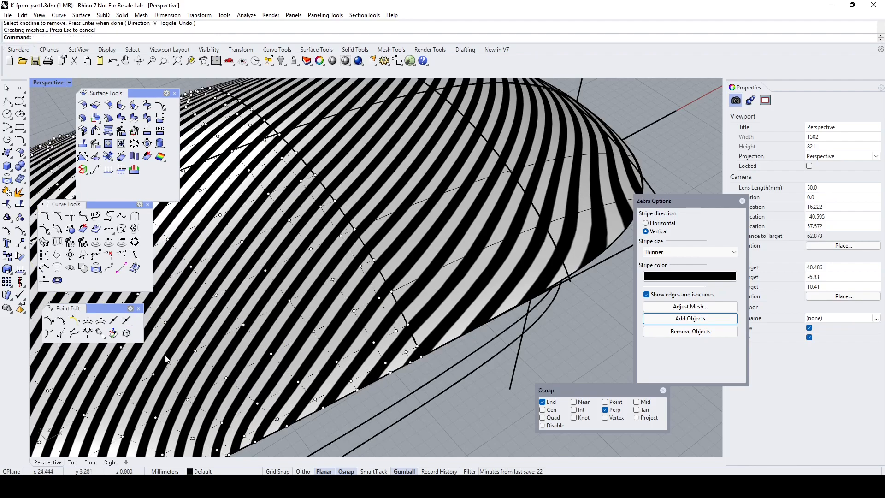
- Remove one more V-direction knotline next to the main surface's seam edge and examine the stripes there
key("Return")
left_click(348, 272)
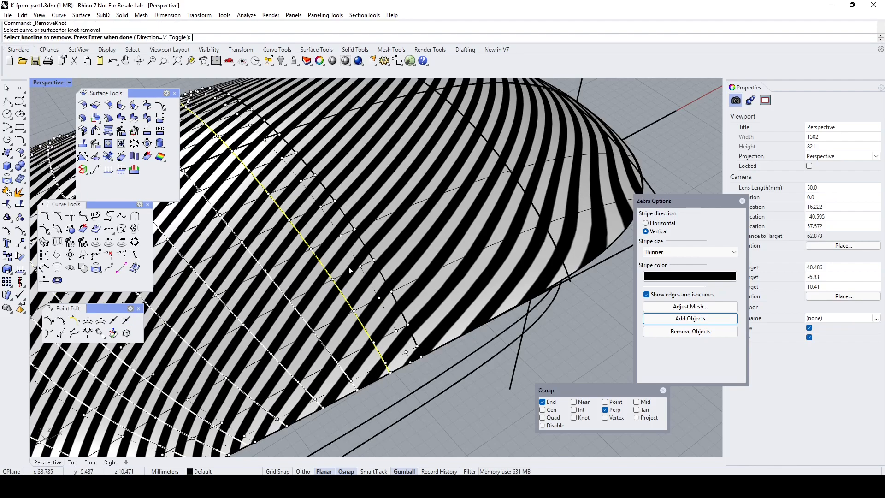
left_click(349, 267)
key("Return")
scroll(349, 268, "down", 2)
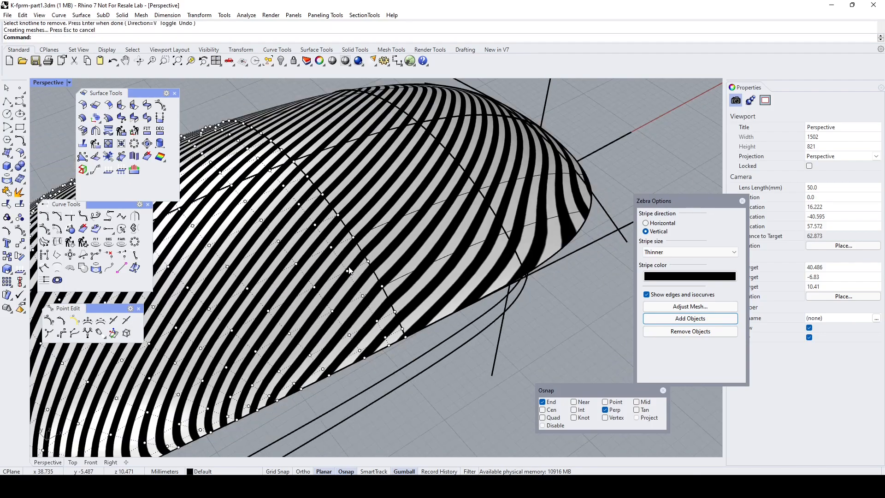
mouse_move(303, 306)
right_mouse_down()
mouse_move(292, 288)
mouse_move(299, 305)
right_mouse_up()
scroll(309, 303, "up", 3)
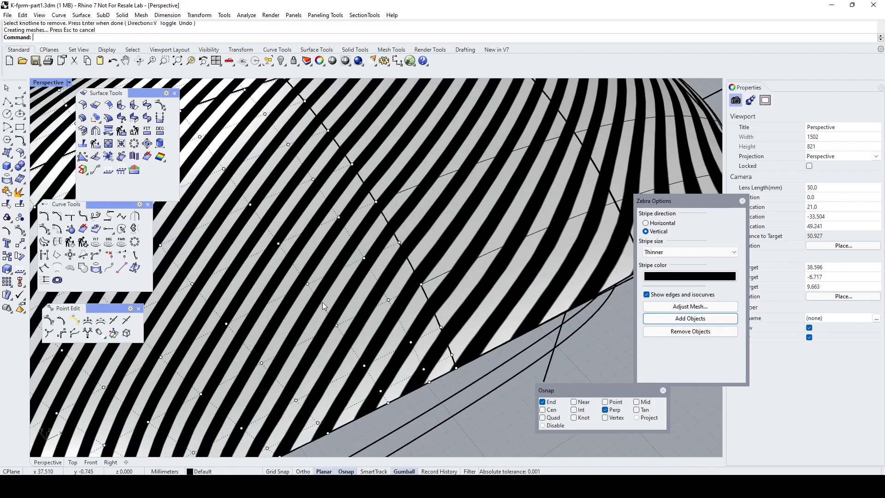
scroll(322, 302, "down", 3)
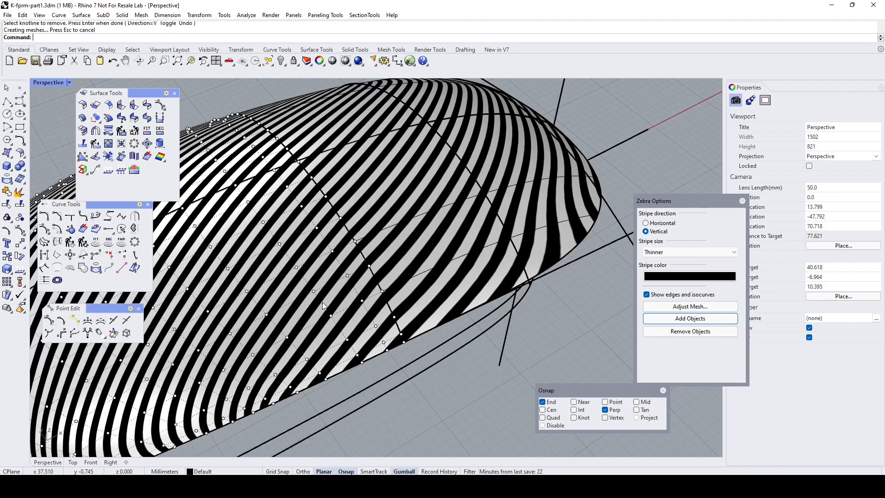
- Turn off the control points and hide the cross-section curve along the seam between the two surfaces
right_click(322, 302)
key("Escape")
key("Escape")
right_click_drag(322, 302, 313, 287)
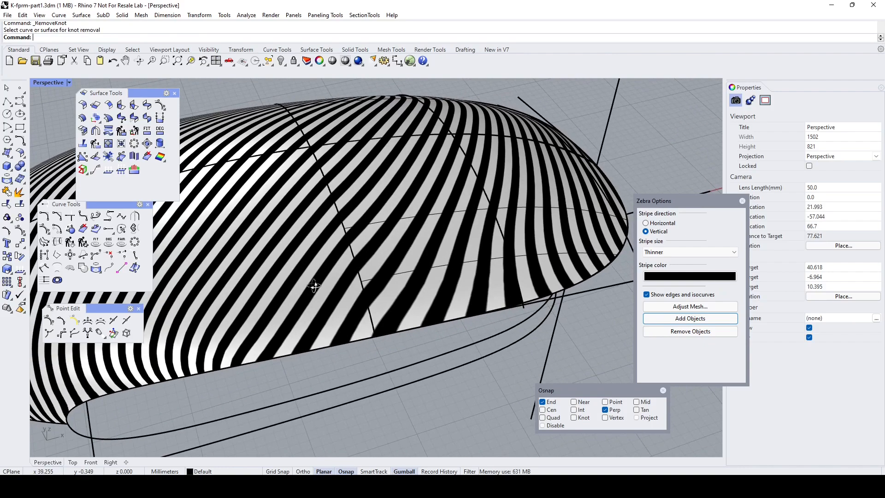
scroll(371, 249, "down", 5)
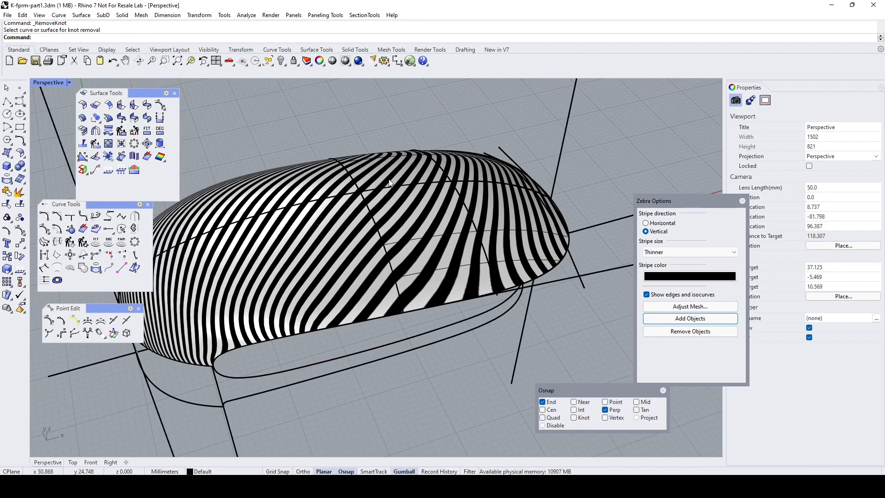
left_click(380, 228)
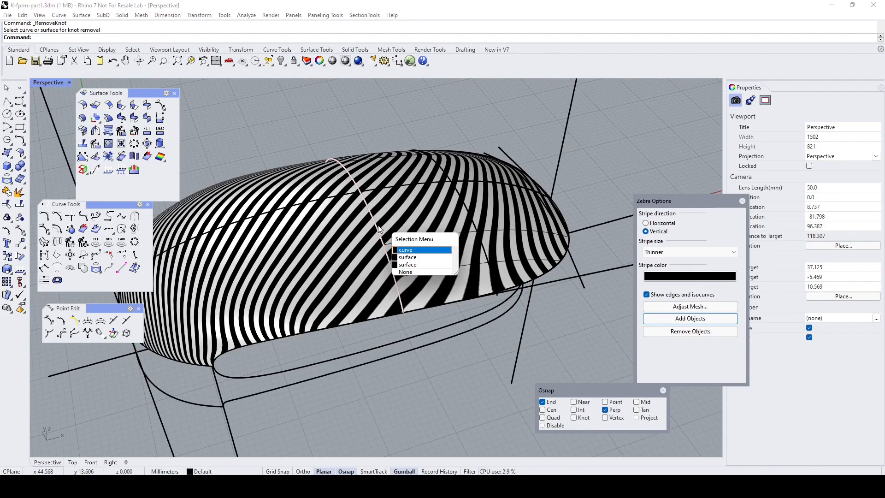
left_click(404, 251)
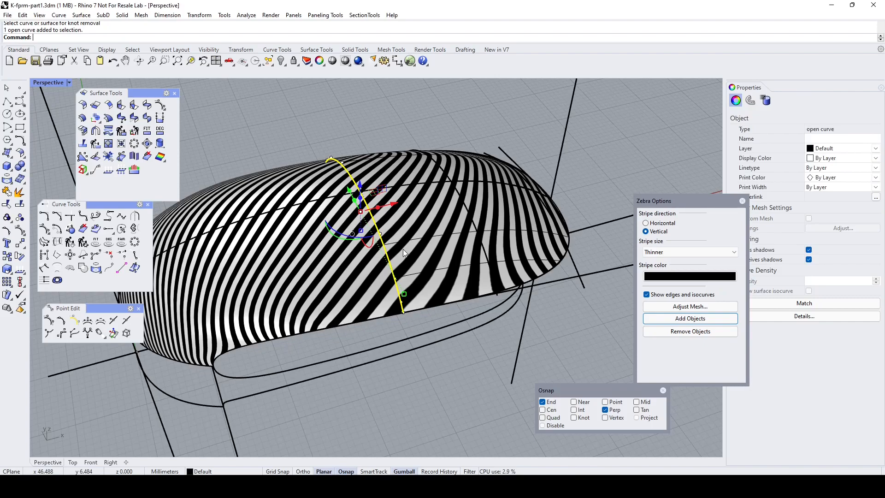
left_click(280, 61)
scroll(379, 246, "up", 5)
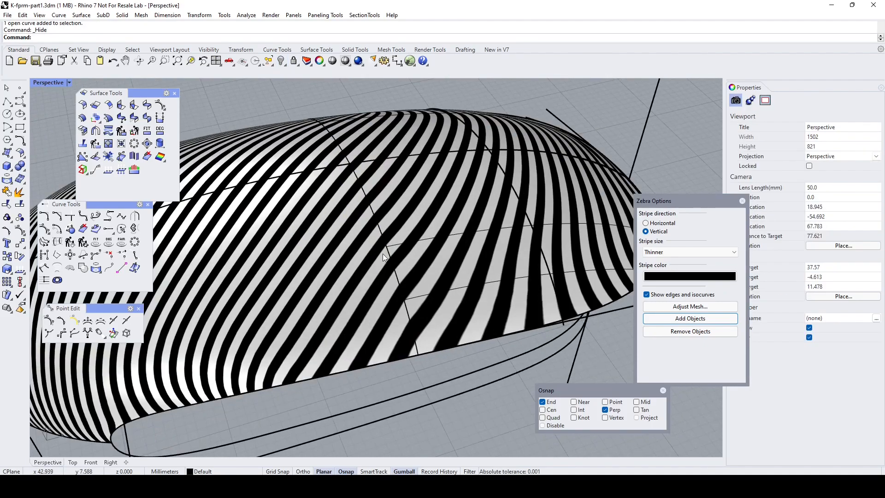
left_click(146, 105)
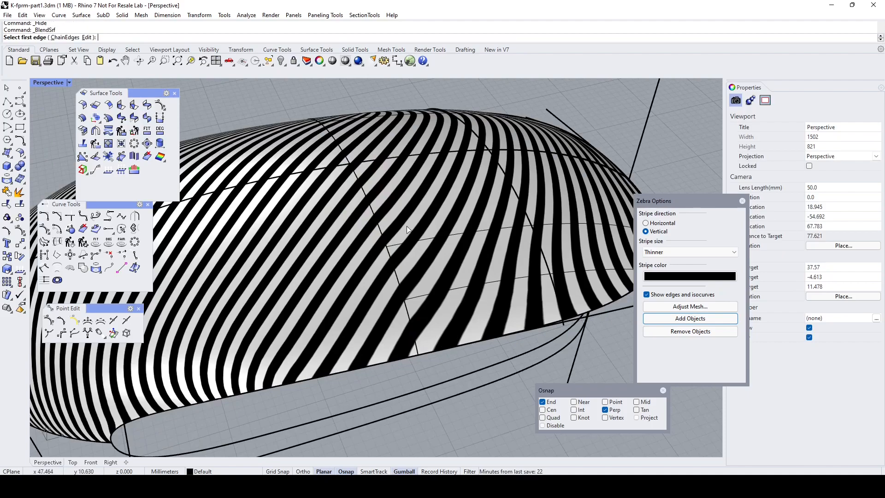
left_click(379, 229)
left_click(406, 251)
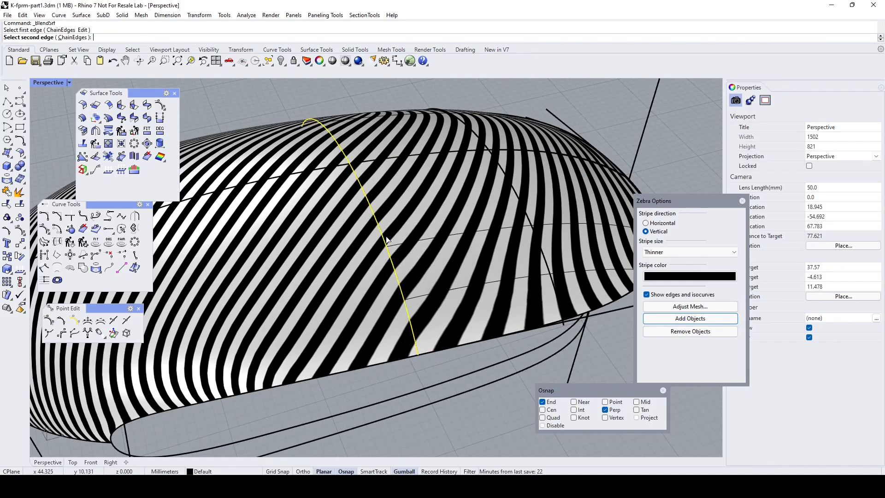
left_click(383, 237)
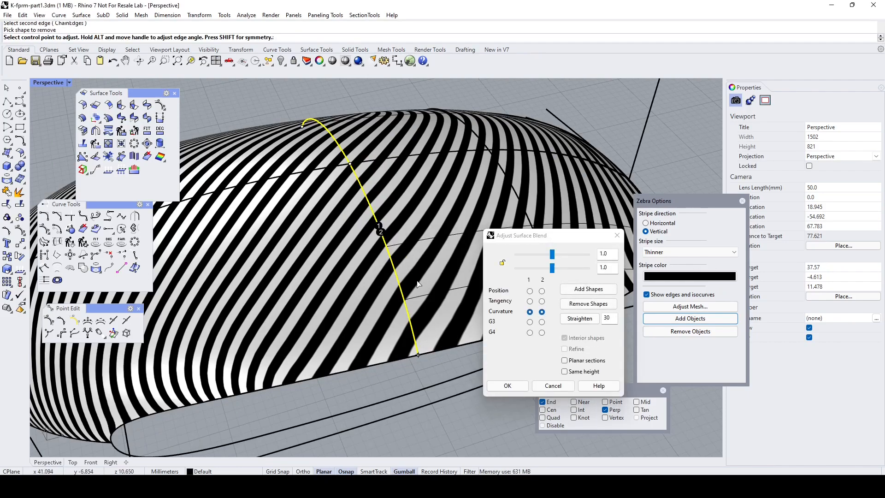
left_click(554, 386)
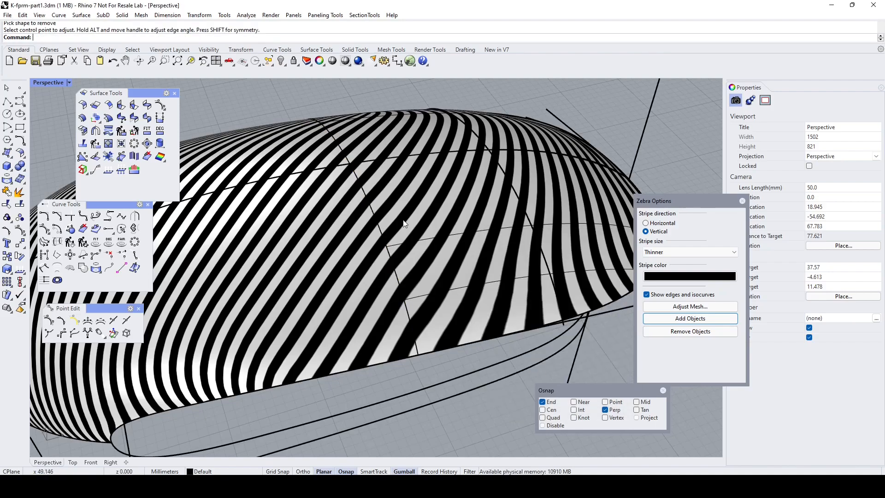
- Try matching the two seam edges with Average surfaces, previewing Curvature continuity with Automatic isocurve direction
left_click(134, 118)
left_click(373, 208)
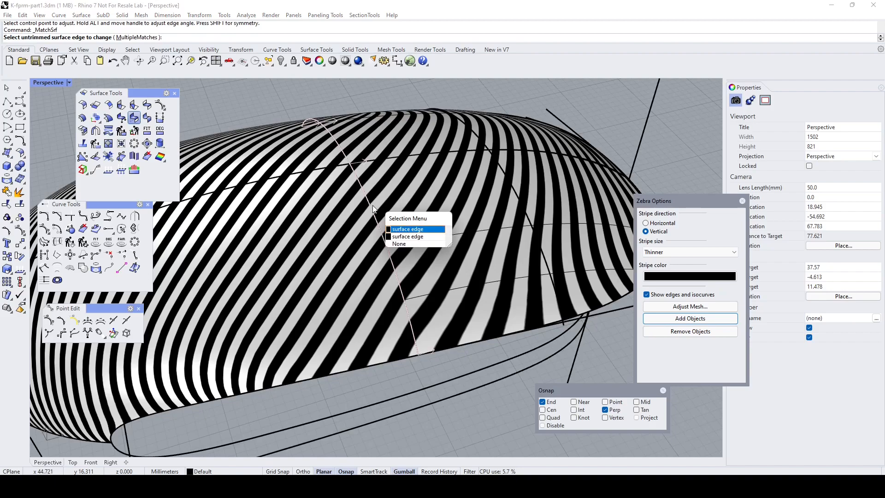
left_click(400, 230)
left_click(378, 227)
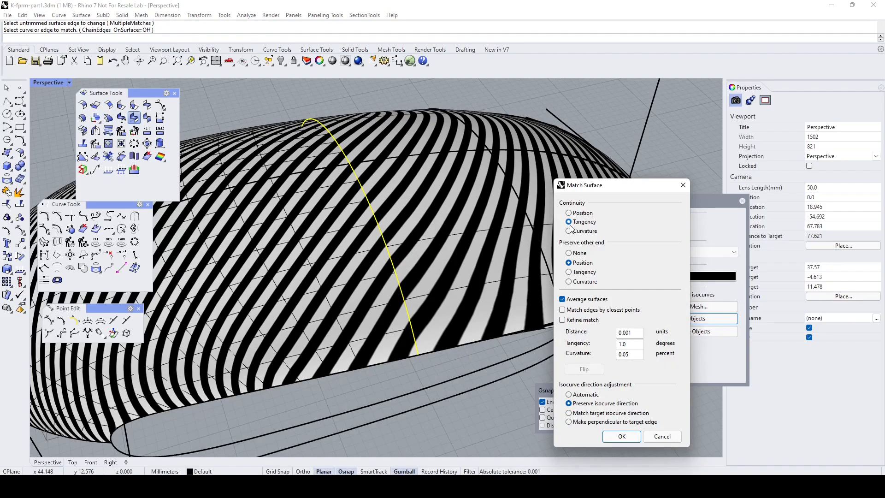
right_click_drag(401, 289, 379, 235)
left_click(569, 395)
left_click(569, 231)
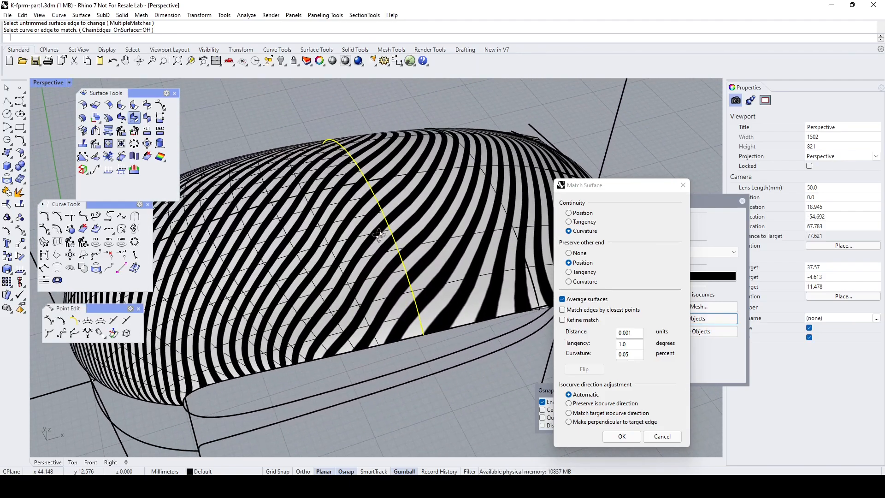
key("Escape")
- Turn on the control points of both upper surfaces on either side of the seam
right_click_drag(461, 277, 465, 279)
scroll(415, 276, "up", 2)
left_click(470, 240)
left_click(360, 239, "shift")
key("F10")
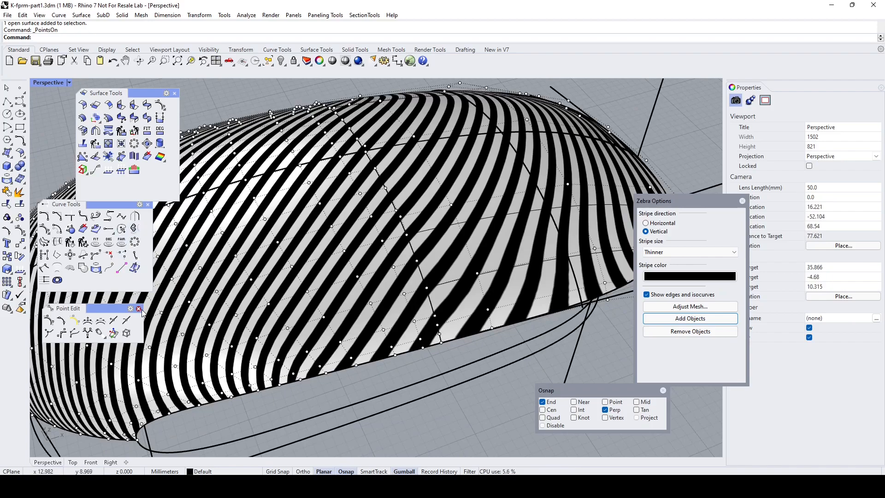
- Remove the V-direction knotline nearest the seam from the main surface and turn off the control points
left_click(126, 320)
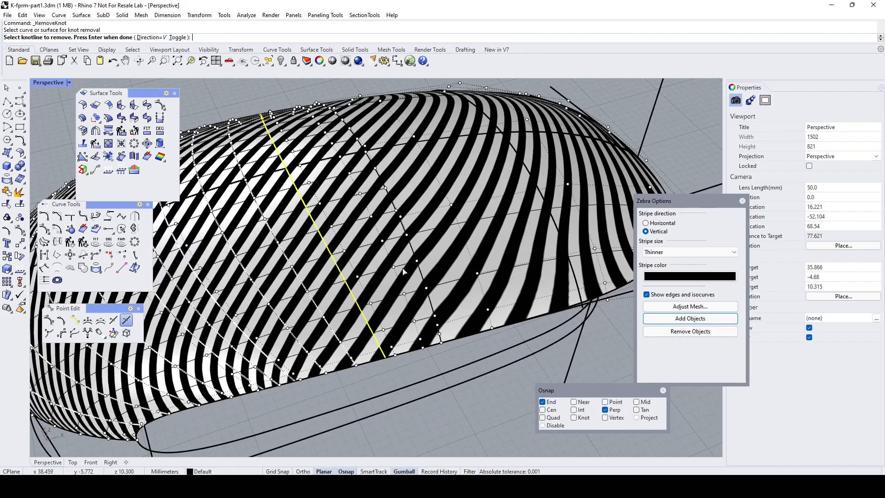
left_click(395, 267)
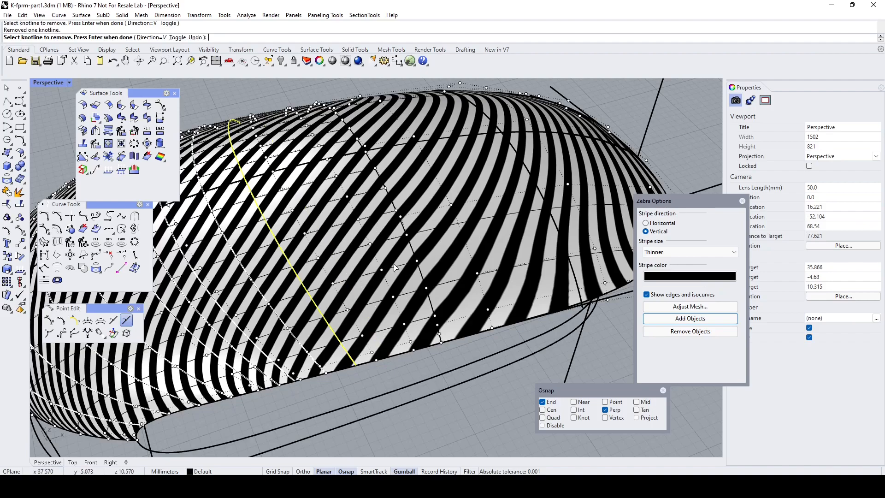
key("Return")
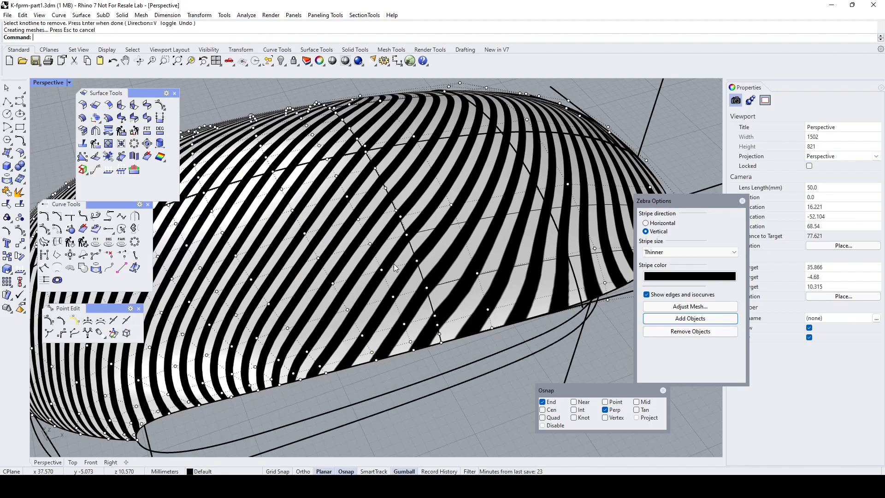
key("Return")
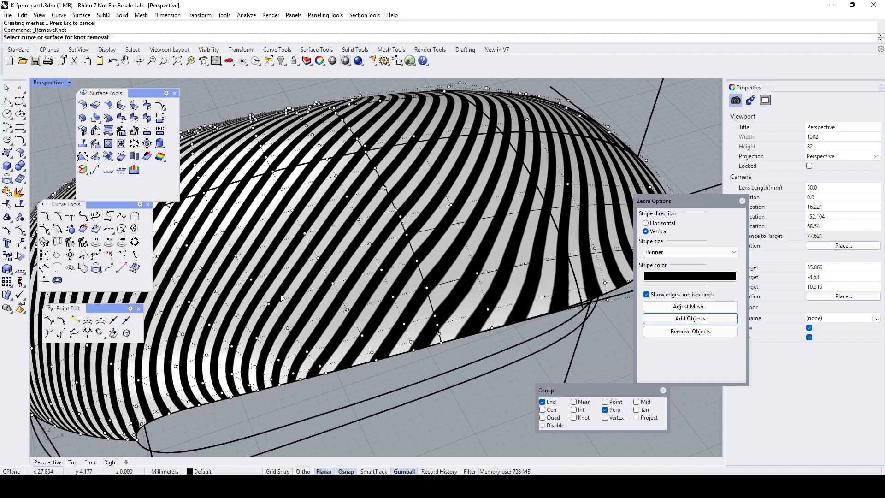
key("Escape")
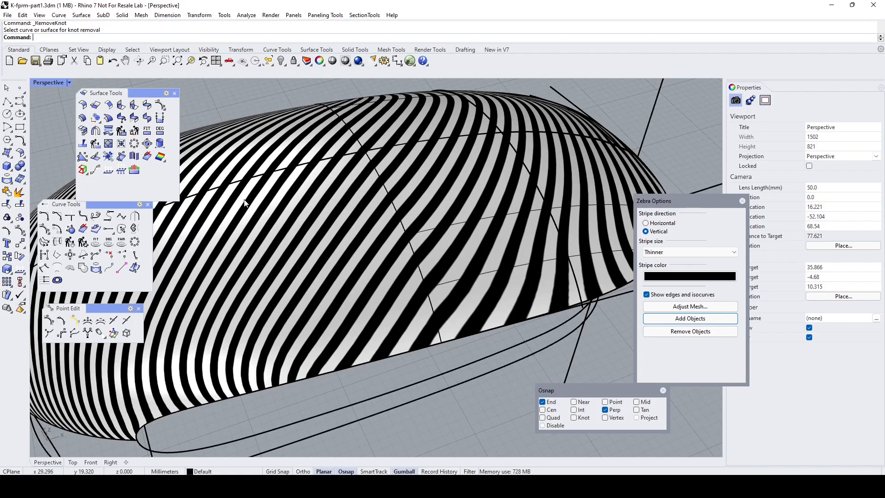
- Match the two seam edges with Tangency continuity, Average surfaces, Position preserved at the other end and Preserve isocurve direction
left_click(134, 118)
left_click(399, 210)
left_click(427, 226)
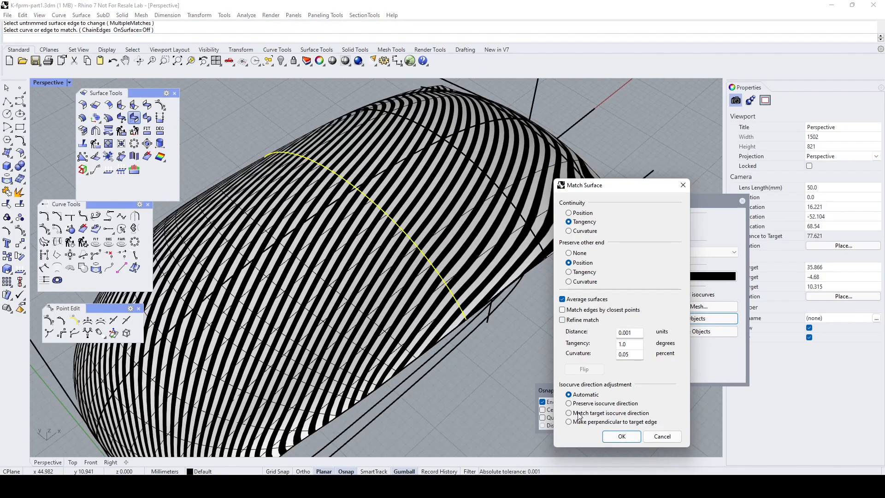
left_click(569, 404)
left_click(570, 412)
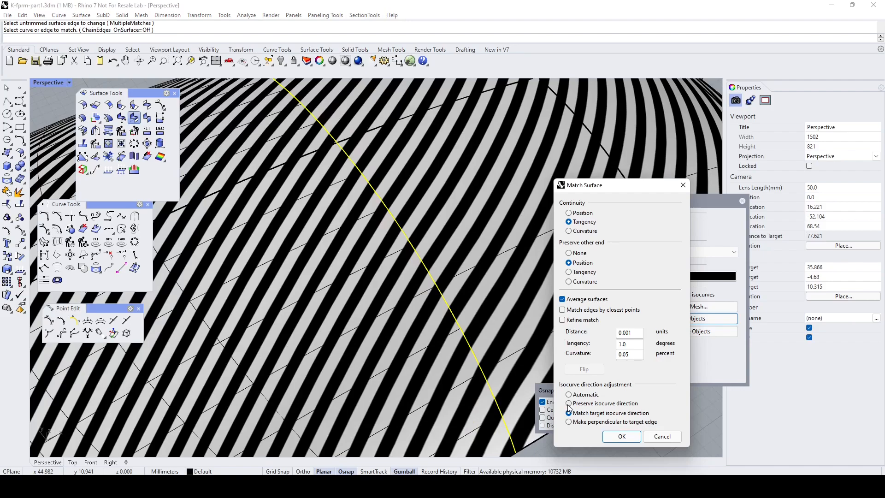
left_click(570, 404)
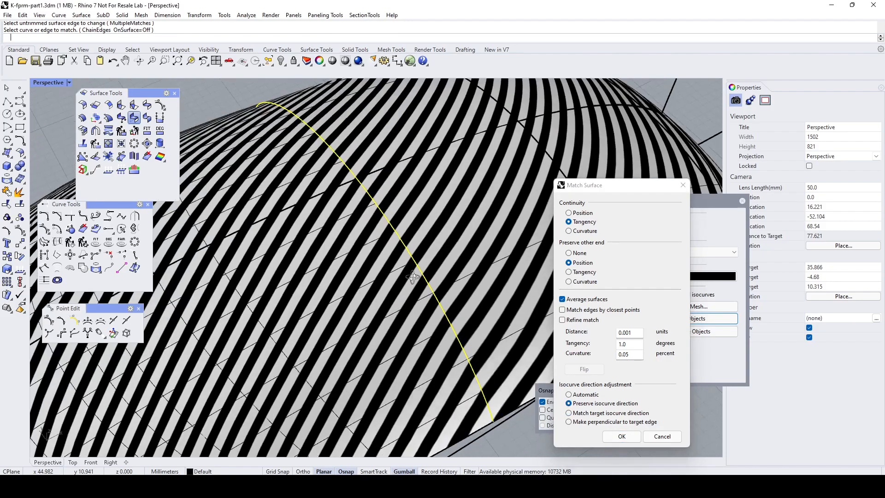
left_click(570, 231)
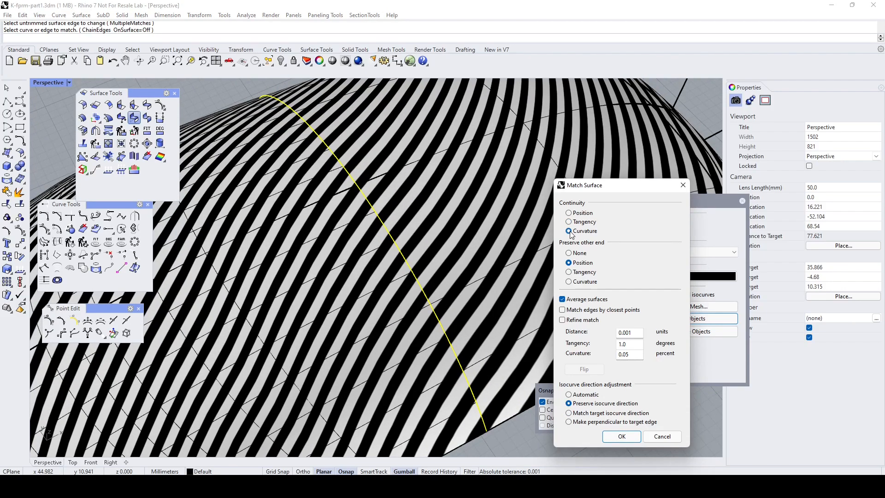
left_click(568, 223)
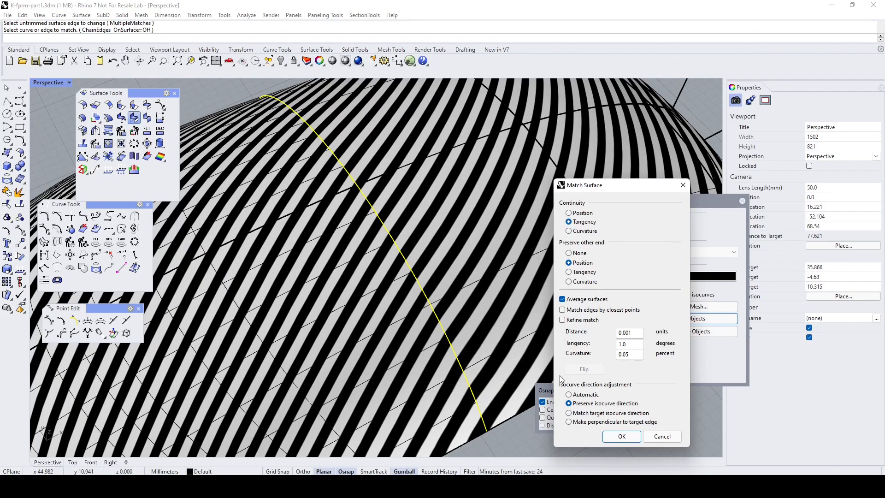
left_click(609, 434)
- Show the rounded end surface's control points and insert two V-direction knotlines towards its outer end
scroll(461, 258, "down", 2)
right_click_drag(442, 258, 438, 339)
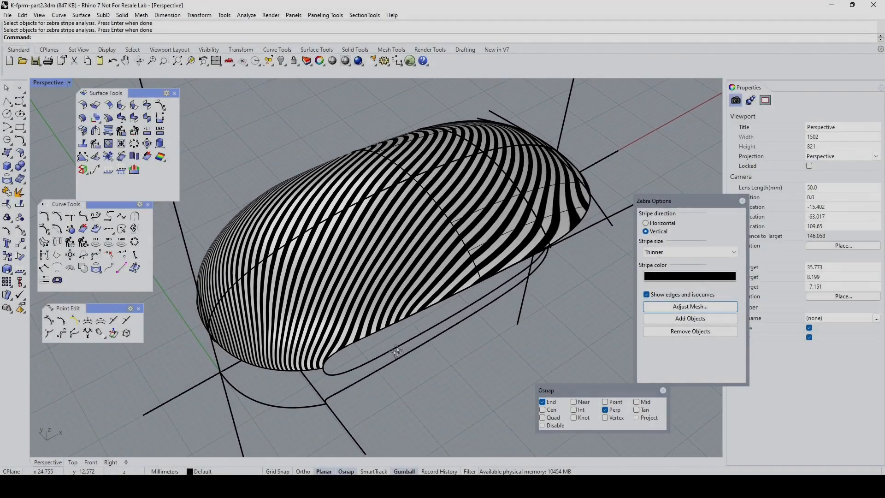
right_click_drag(403, 345, 425, 369)
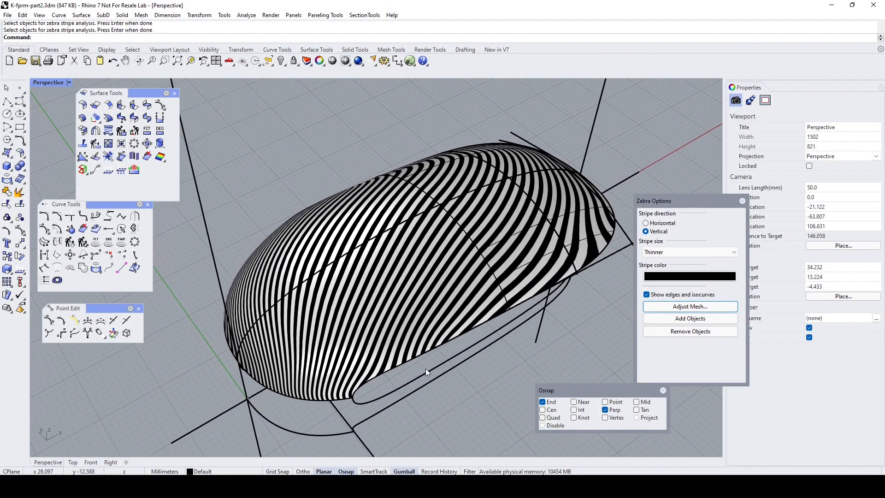
left_click(475, 224)
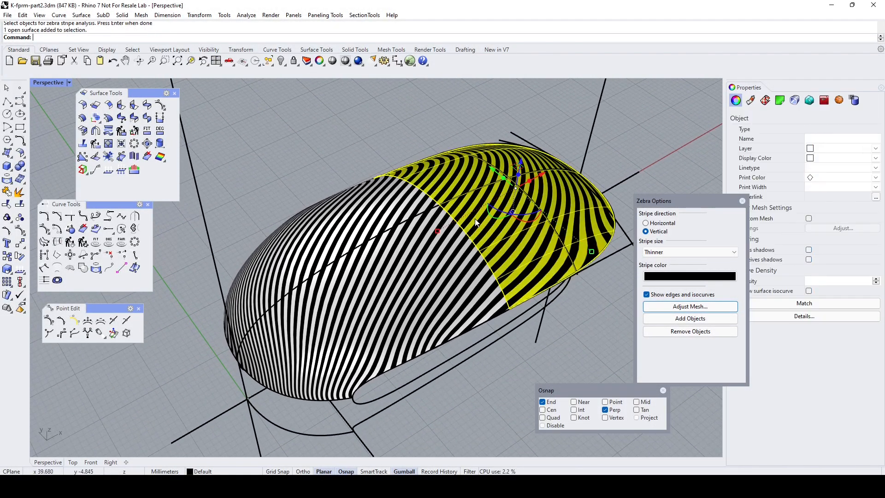
left_click(20, 231)
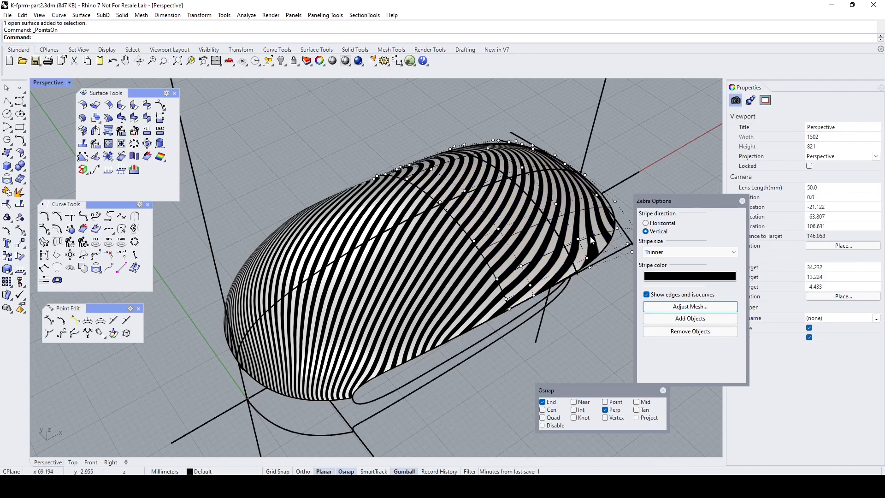
left_click(114, 320)
left_click(586, 219)
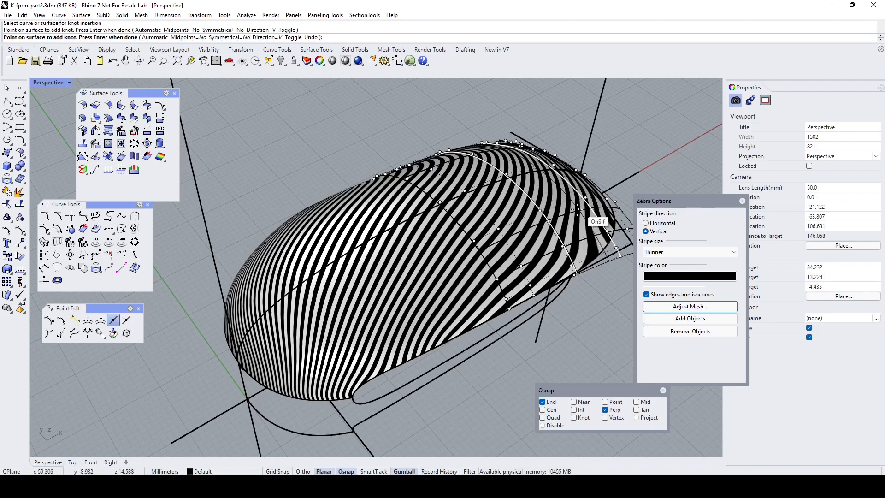
left_click(523, 160)
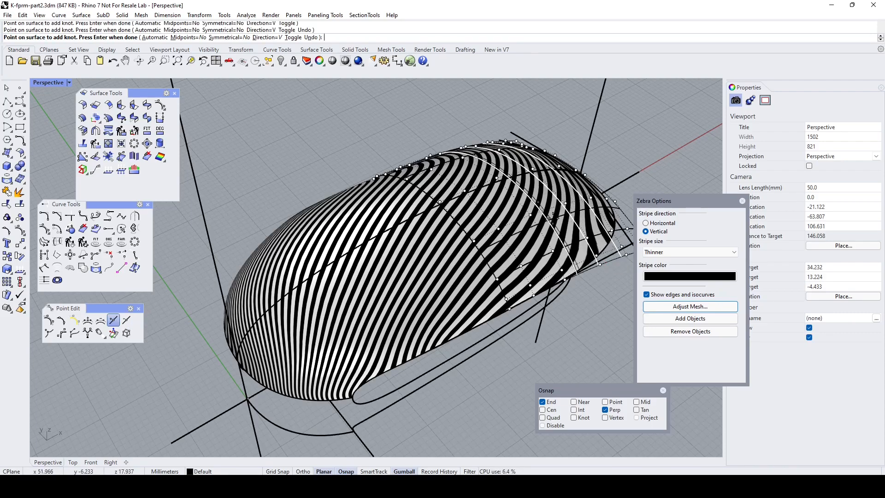
key("Return")
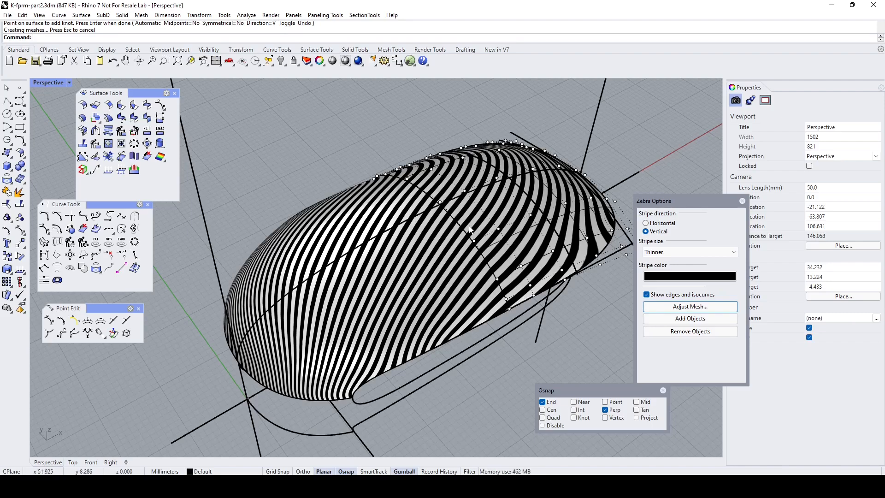
- Remove the two V-direction knotlines closest to the seam from the rounded end surface
left_click(126, 320)
left_click(475, 229)
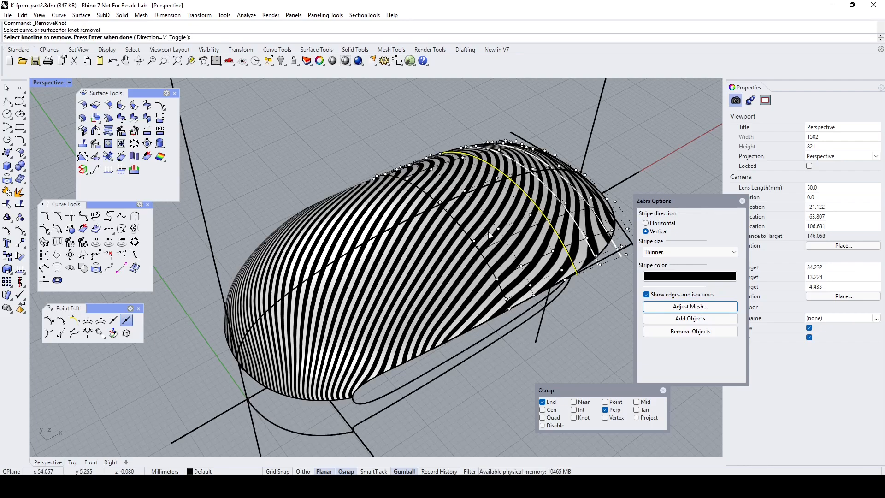
left_click(489, 235)
left_click(480, 234)
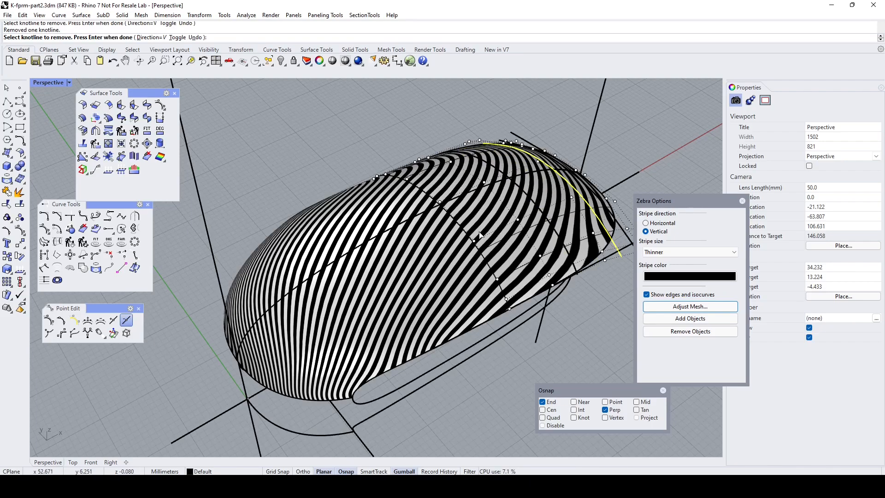
key("Return")
right_click_drag(549, 289, 501, 292)
scroll(563, 311, "up", 4)
right_click_drag(558, 314, 572, 284)
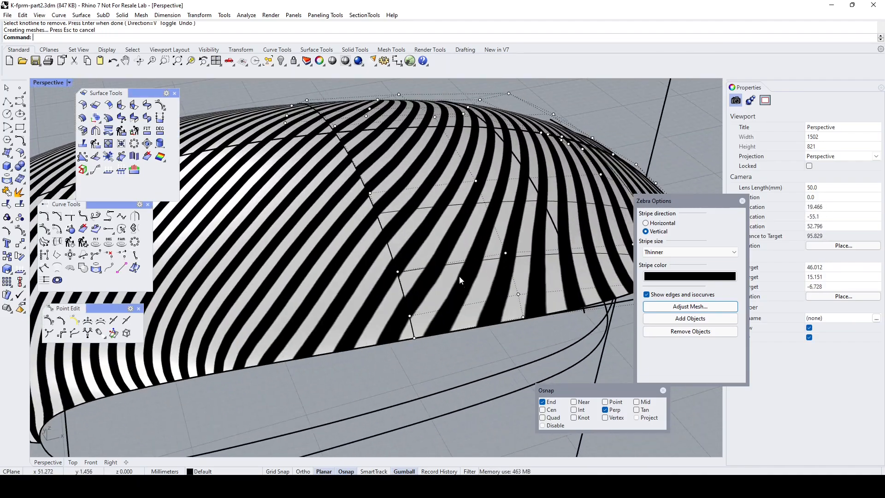
- Match the end surface's seam edge to the main surface with Curvature continuity, preserving Curvature at the other end and isocurve direction
scroll(379, 227, "down", 4)
right_click_drag(378, 223, 404, 239)
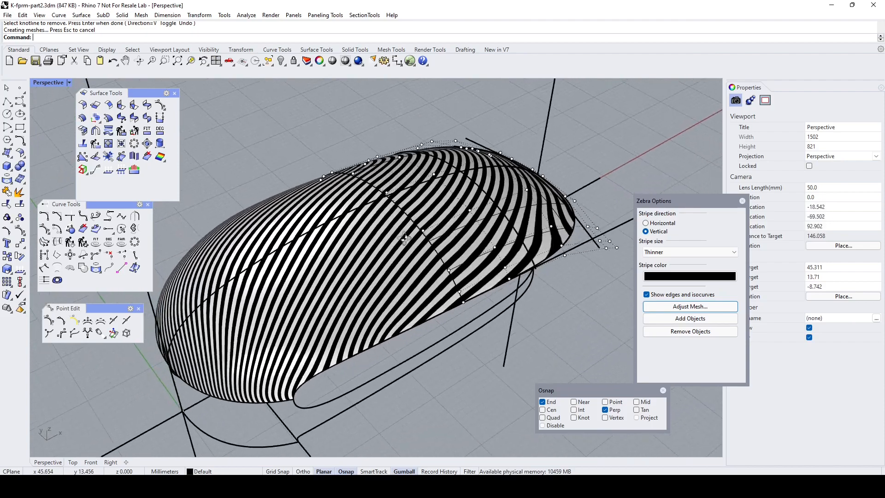
left_click(134, 117)
left_click(436, 253)
left_click(457, 275)
left_click(441, 255)
scroll(391, 277, "up", 5)
scroll(369, 261, "down", 6)
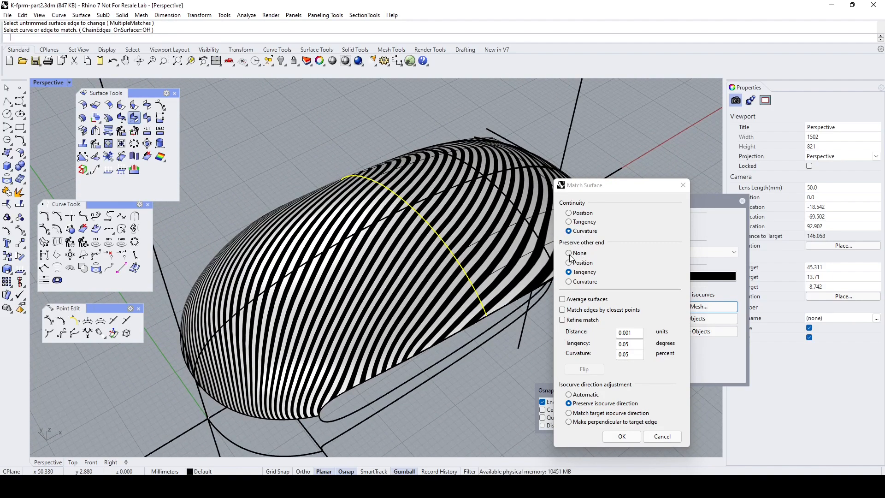
left_click(568, 281)
right_click_drag(461, 295, 430, 260)
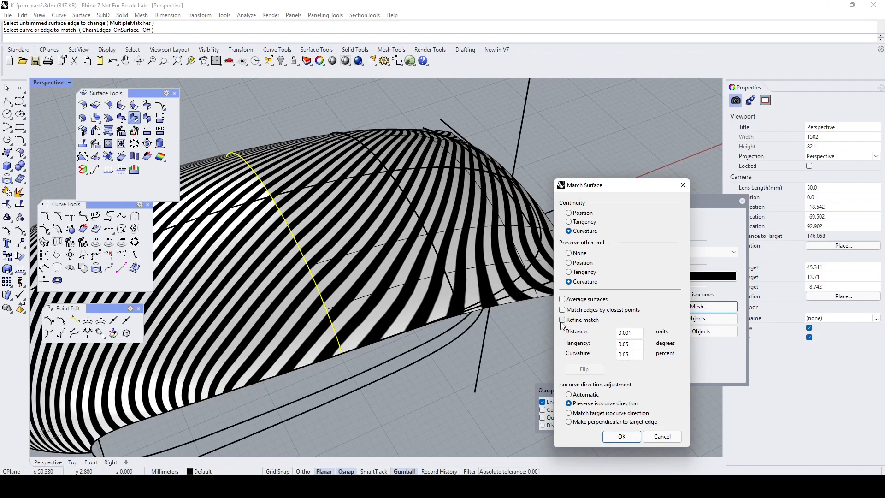
left_click(620, 436)
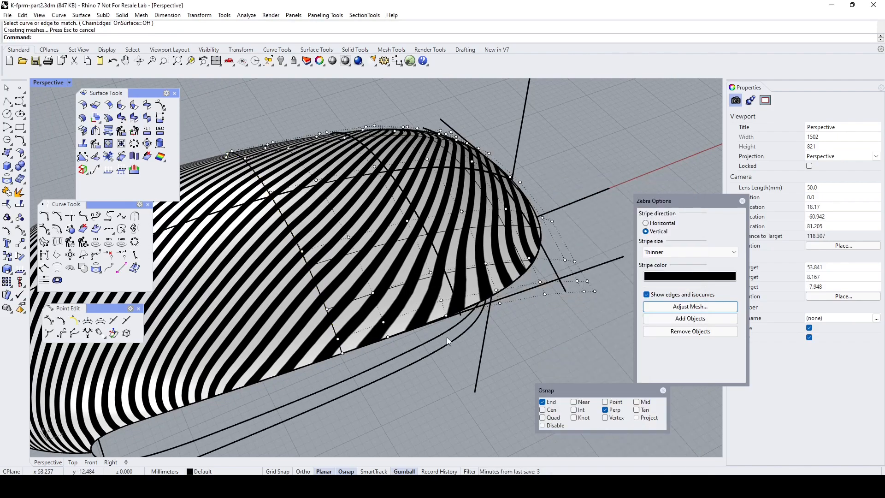
- Turn off the control points, bring back the hidden lower surface and leave only it and the two upper surfaces visible
right_click_drag(447, 337, 407, 233)
key("Escape")
left_click(277, 194)
left_click(450, 133, "shift")
right_click(281, 61)
left_click(273, 262, "shift")
left_click(282, 61)
left_click(308, 76)
right_click_drag(383, 184, 410, 261)
- Close the zebra analysis and apply an environment map analysis to all three surfaces
scroll(395, 239, "down", 7)
left_click_drag(212, 141, 478, 299)
left_click(742, 201)
left_click(246, 15)
mouse_move(267, 46)
left_click(350, 65)
- Examine the environment map reflections on the lower surface, especially around its rounded end
scroll(363, 341, "up", 5)
right_click_drag(345, 396, 358, 373)
right_click_drag(502, 303, 475, 327)
scroll(528, 222, "up", 4)
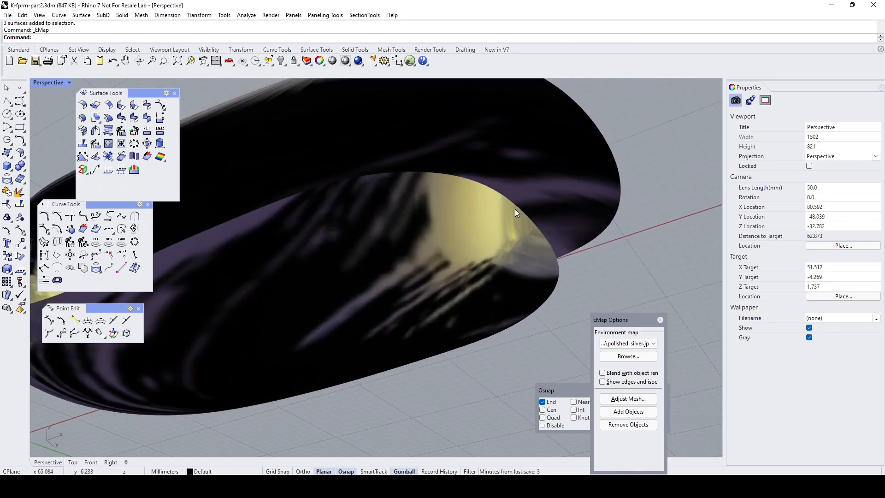
right_click_drag(535, 231, 481, 177)
scroll(471, 222, "down", 4)
right_click_drag(471, 225, 390, 304)
scroll(386, 137, "up", 4)
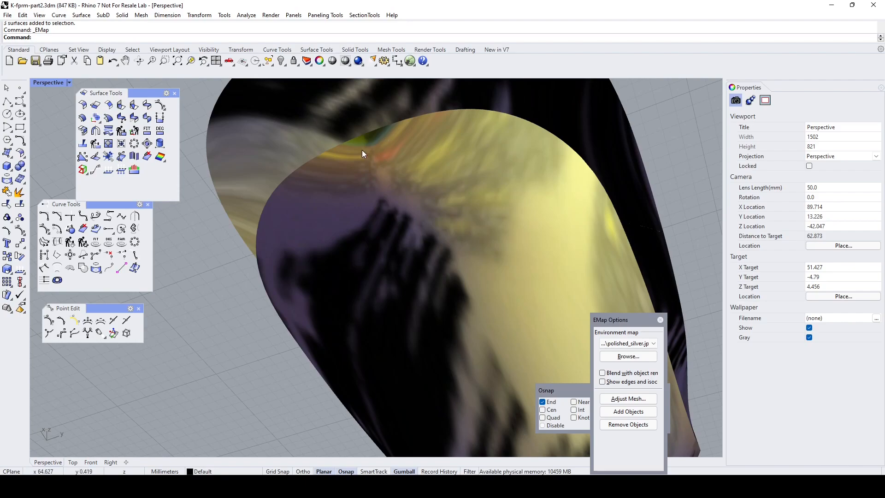
- Examine the lower surface's control point layout around its rounded end and turn the points off again
left_click(364, 151)
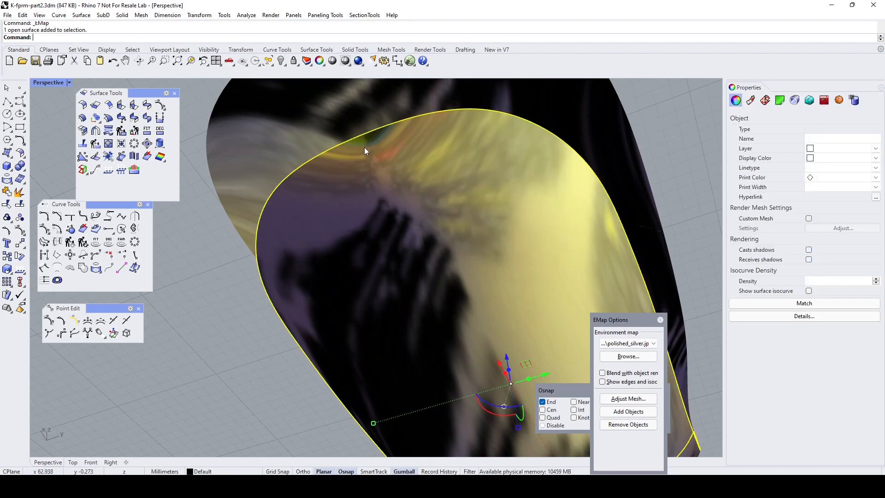
left_click(20, 256)
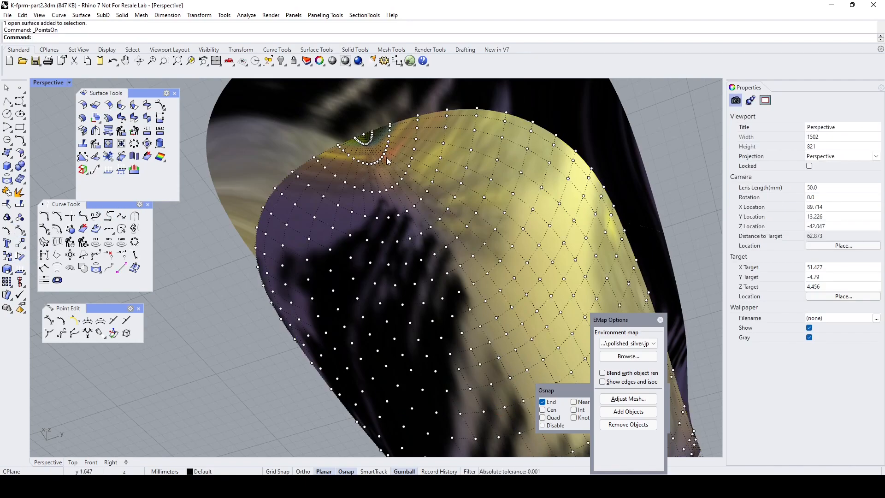
scroll(415, 235, "down", 4)
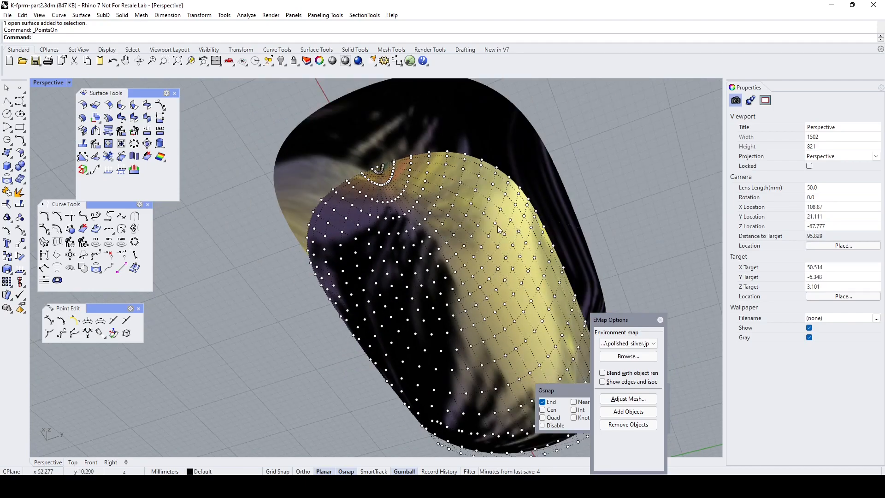
right_click_drag(441, 206, 299, 234)
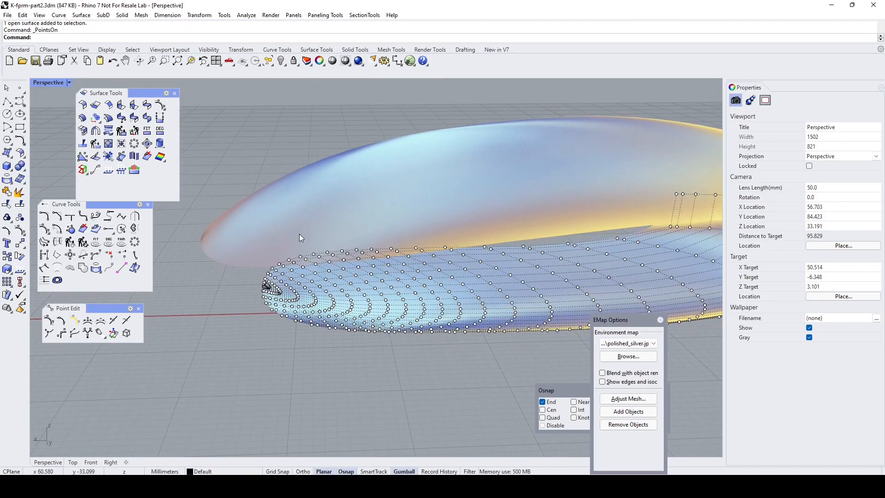
left_click(299, 235)
mouse_move(380, 203)
right_mouse_down()
mouse_move(356, 157)
mouse_move(455, 198)
mouse_move(446, 259)
mouse_move(561, 446)
mouse_move(561, 438)
right_mouse_up()
right_click_drag(460, 336, 461, 135)
scroll(446, 162, "up", 5)
key("Escape")
- Examine the environment map reflections across the upper surfaces, from the rounded end over the seam to the opposite end
right_click_drag(446, 202, 304, 247)
scroll(300, 209, "down", 8)
right_click_drag(301, 209, 521, 343)
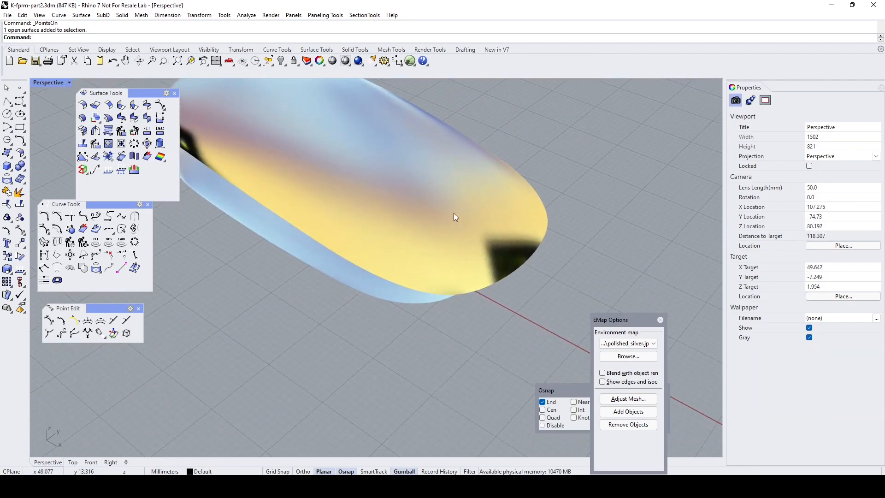
scroll(454, 213, "up", 2)
scroll(453, 213, "down", 4)
right_click_drag(453, 213, 551, 338, "shift")
scroll(444, 306, "up", 2)
right_click_drag(551, 338, 560, 321)
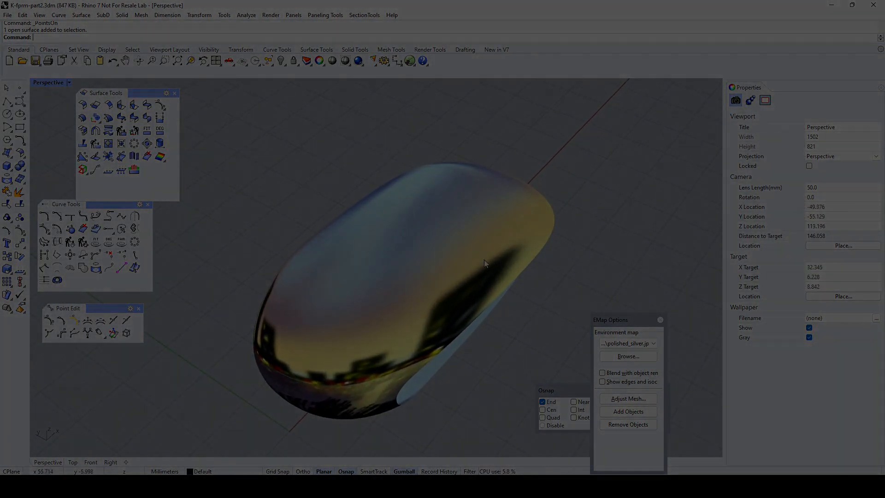